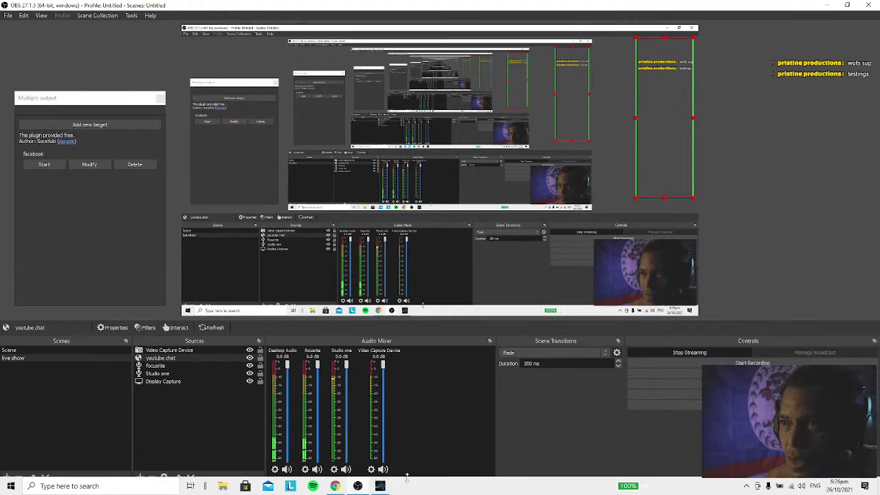
Switch to the browser and look through the Pristine Productions store page and the CourseCraft course listings.
left_click(358, 486)
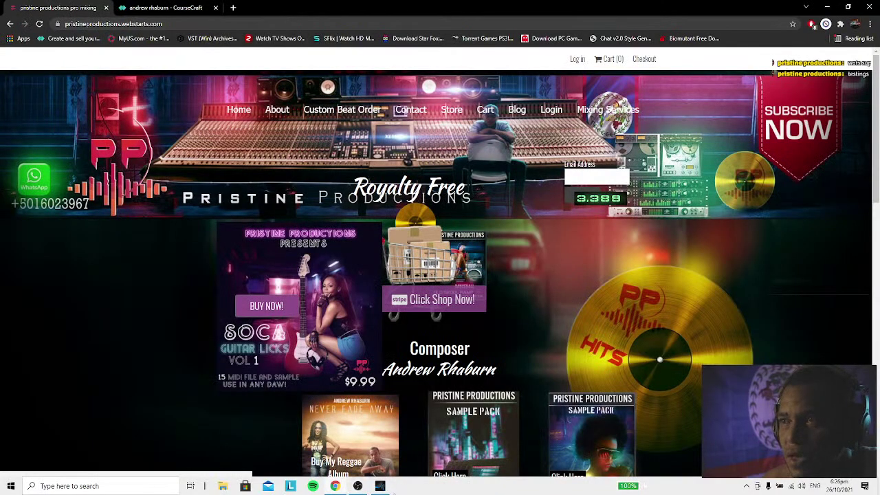
mouse_move(380, 489)
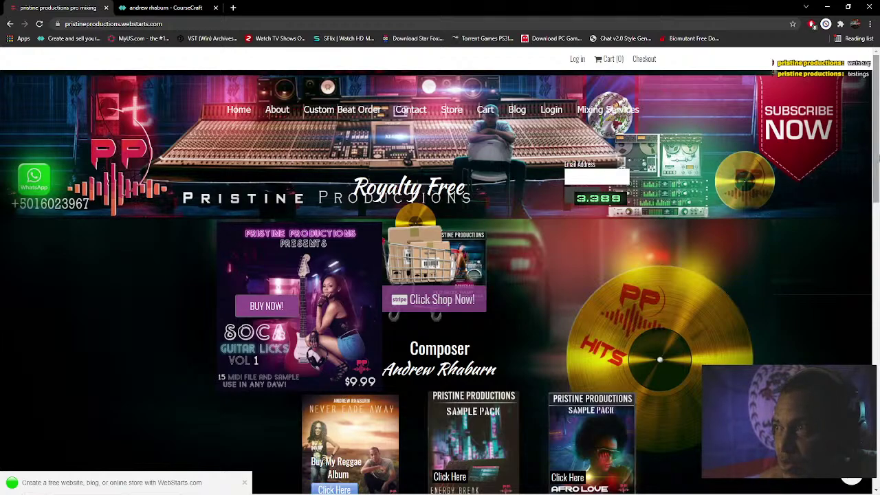
left_click_drag(877, 159, 877, 333)
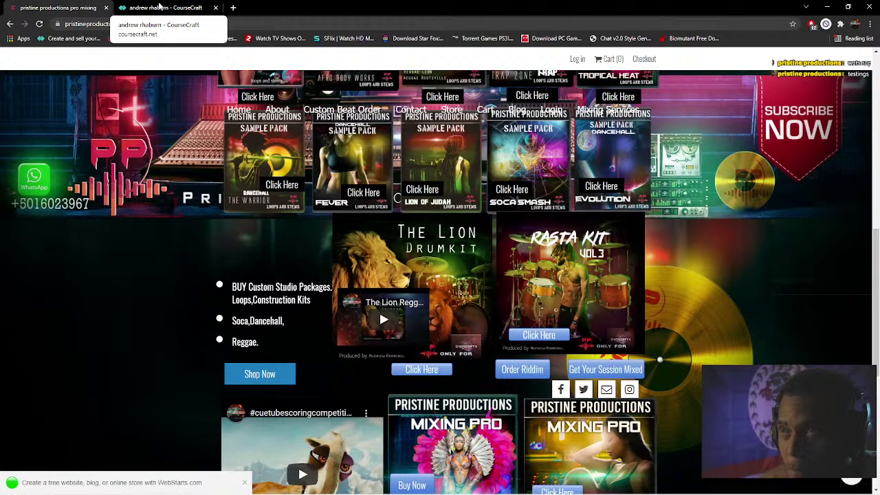
left_click(158, 9)
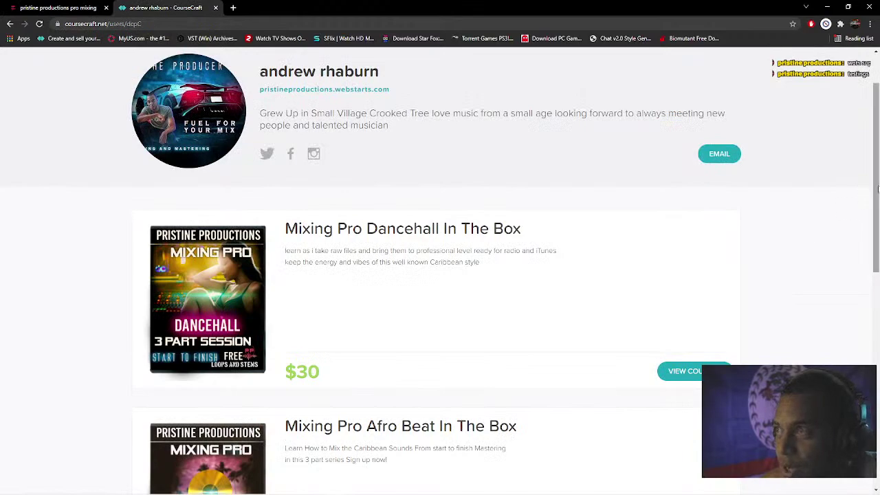
left_click_drag(878, 189, 521, 55)
left_click(73, 6)
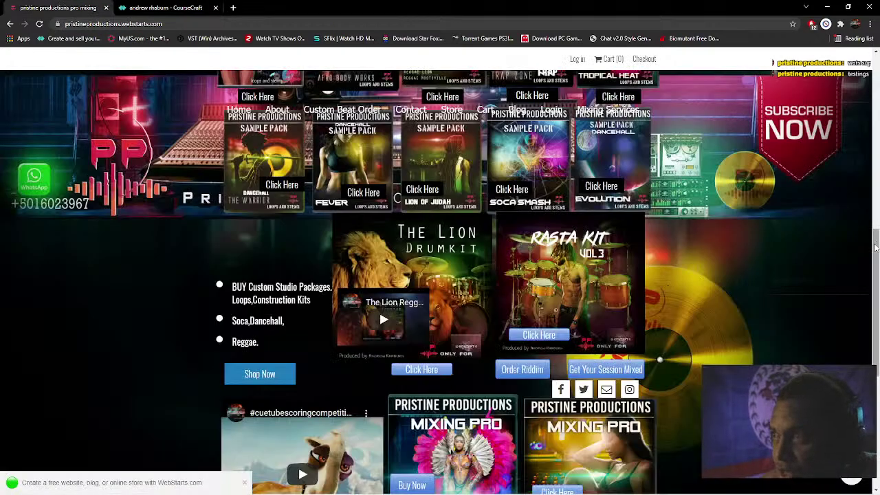
scroll(379, 309, "down", 3)
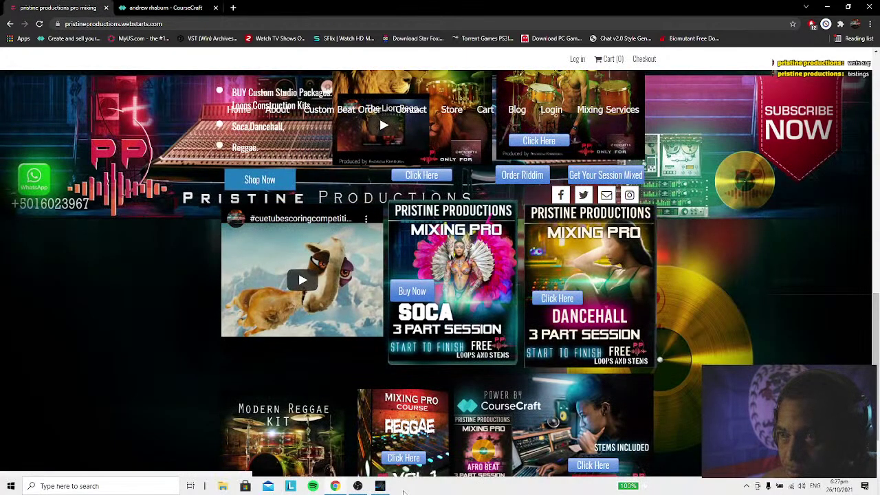
Switch to Studio One, open the Impact XT editor and collapse the PreSonus folder in the instrument browser.
left_click(365, 447)
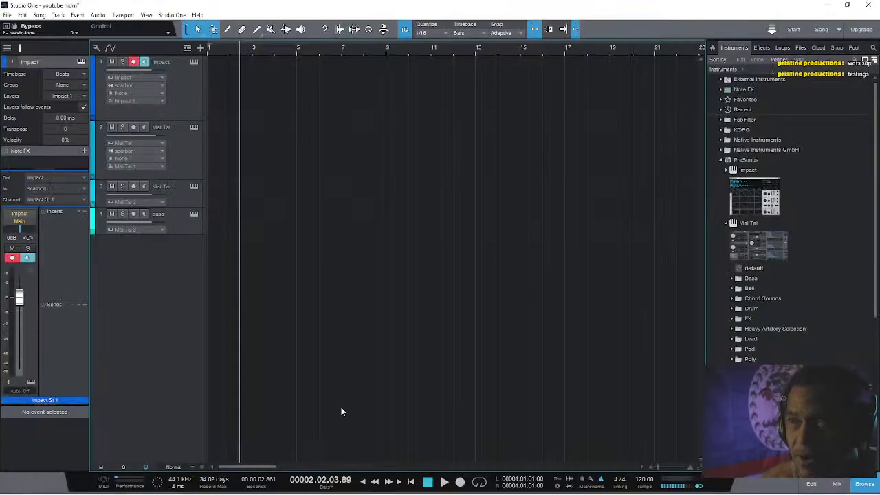
key("F11")
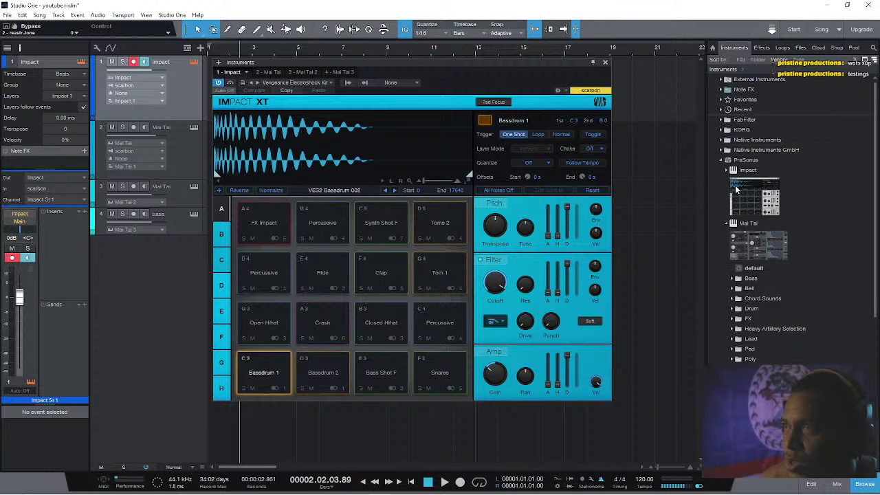
left_click(722, 160)
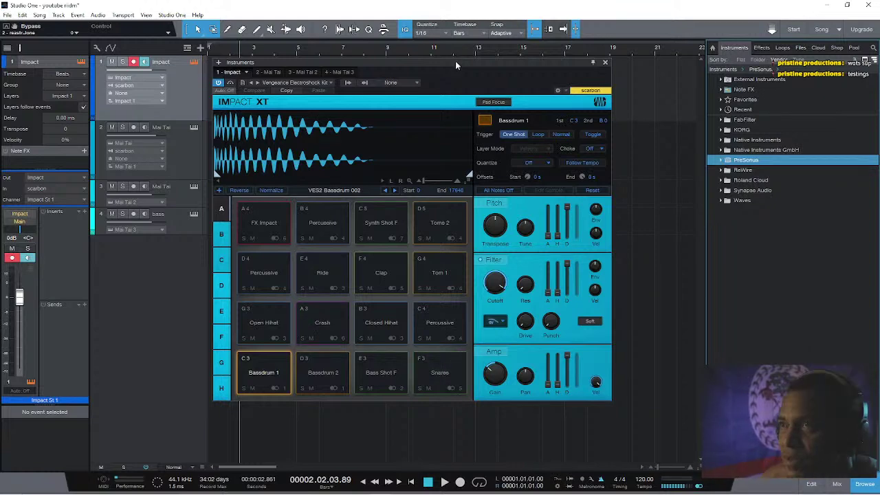
left_click_drag(456, 63, 583, 49)
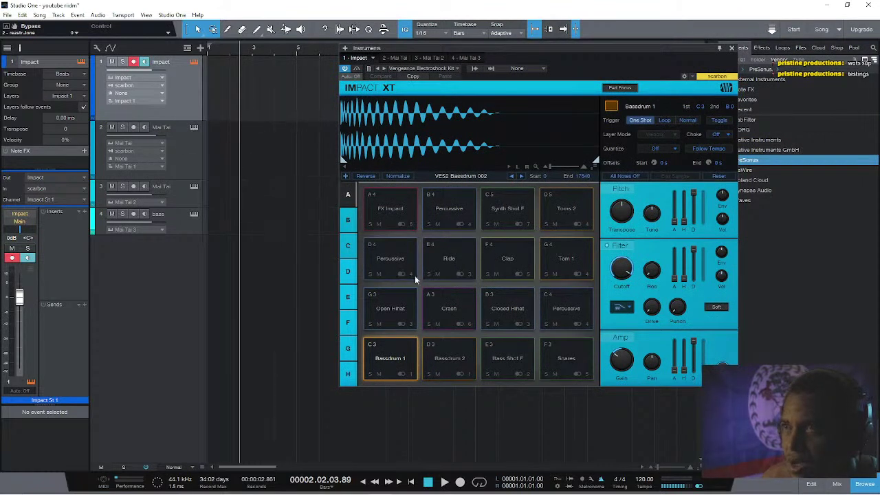
Select the D4 Percussive pad in Impact XT and hide the instrument browser.
left_click(401, 265)
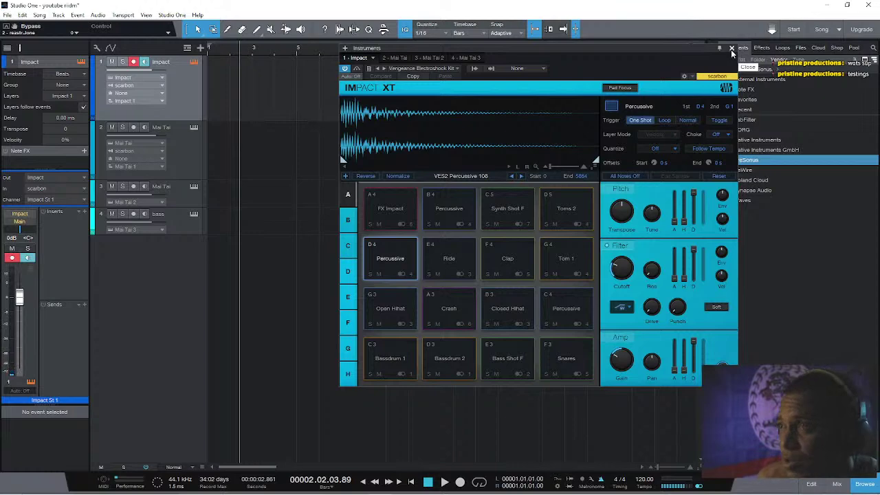
left_click_drag(689, 54, 647, 56)
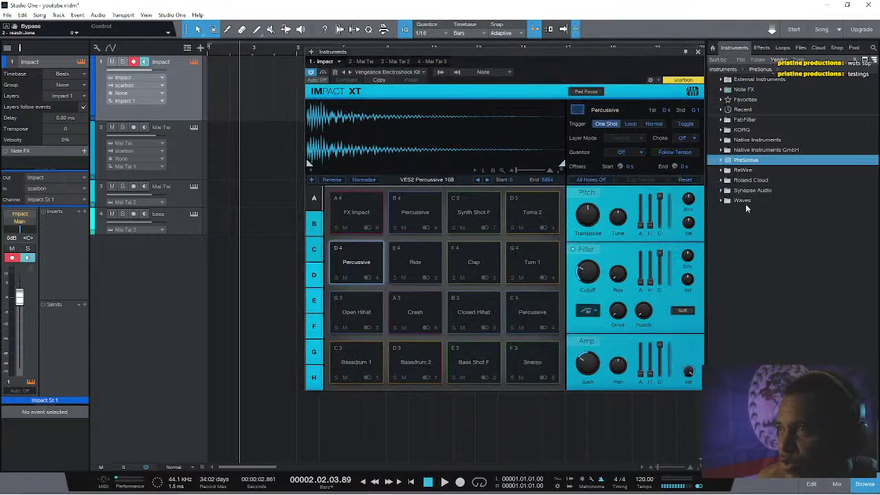
left_click(865, 486)
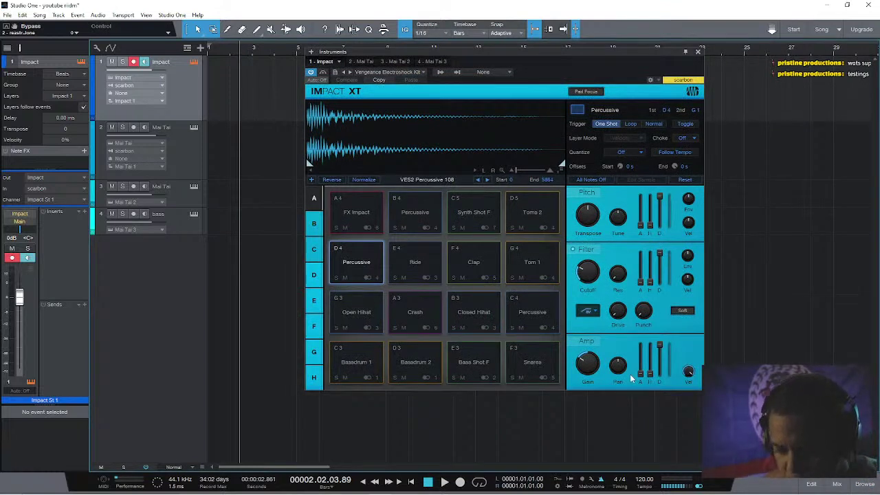
Start playback and set the song tempo to 98 BPM by ear.
key("space")
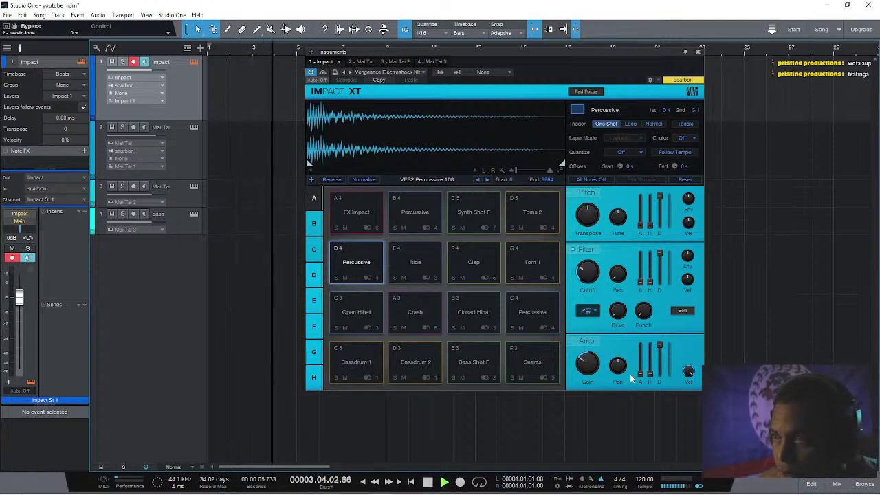
mouse_move(746, 487)
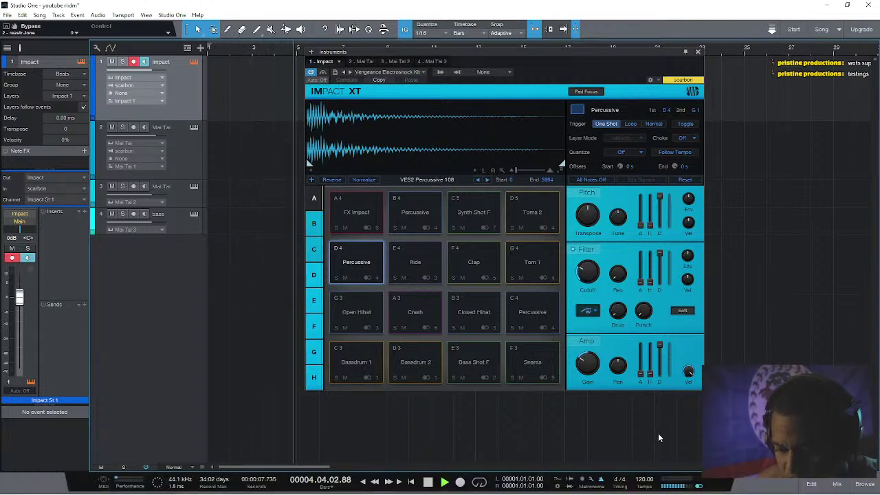
scroll(645, 479, "down", 12)
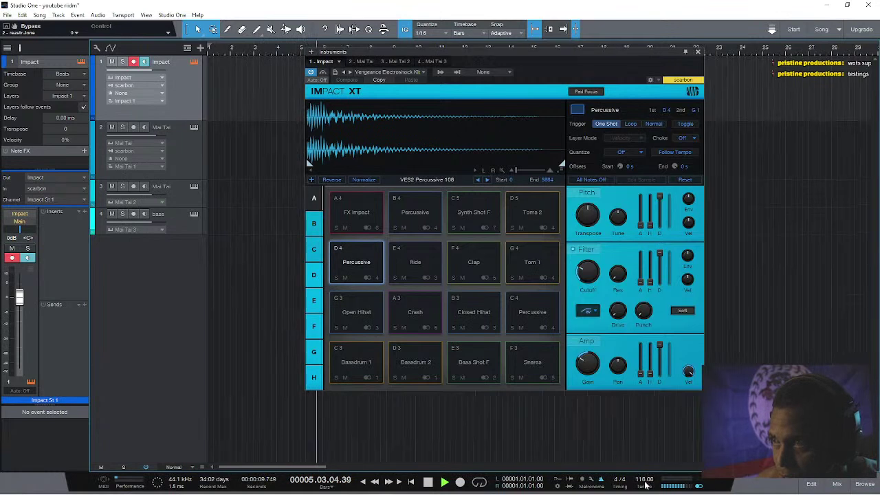
scroll(644, 483, "down", 4)
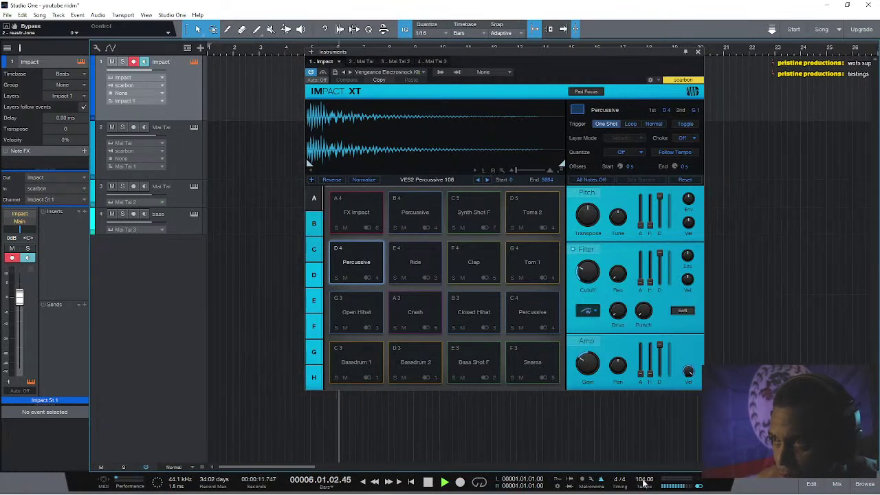
scroll(645, 483, "down", 4)
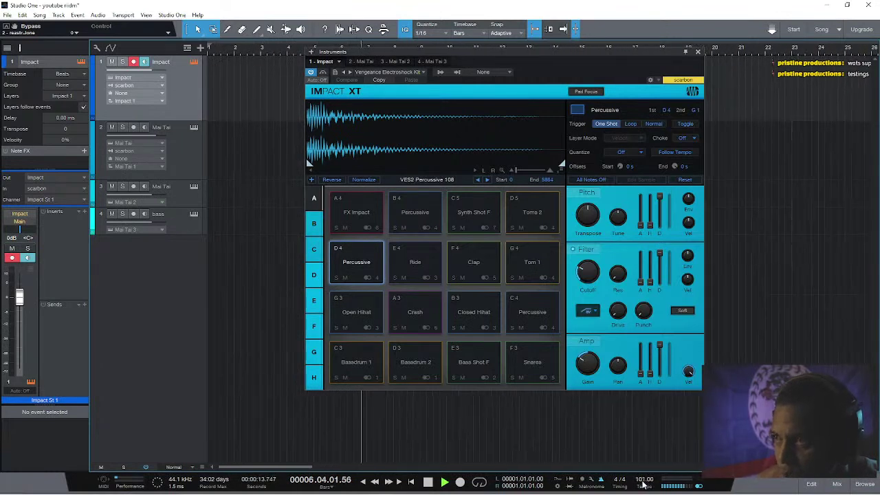
scroll(643, 483, "down", 3)
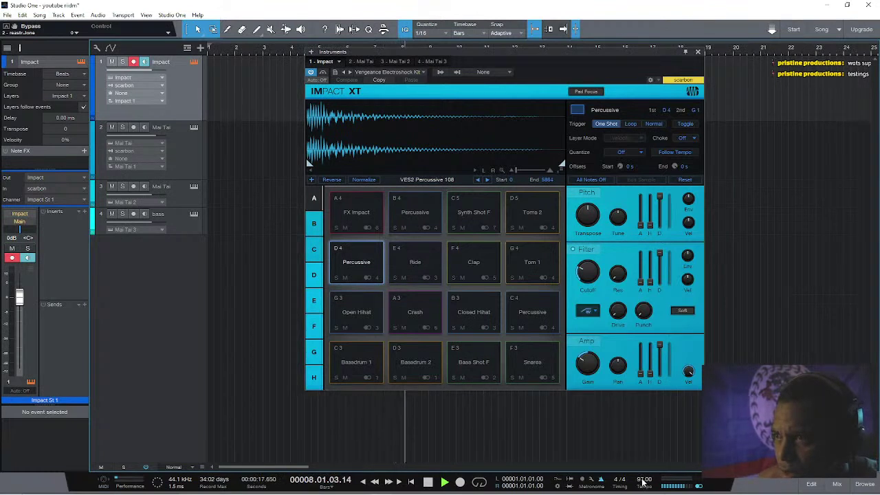
scroll(643, 483, "down", 7)
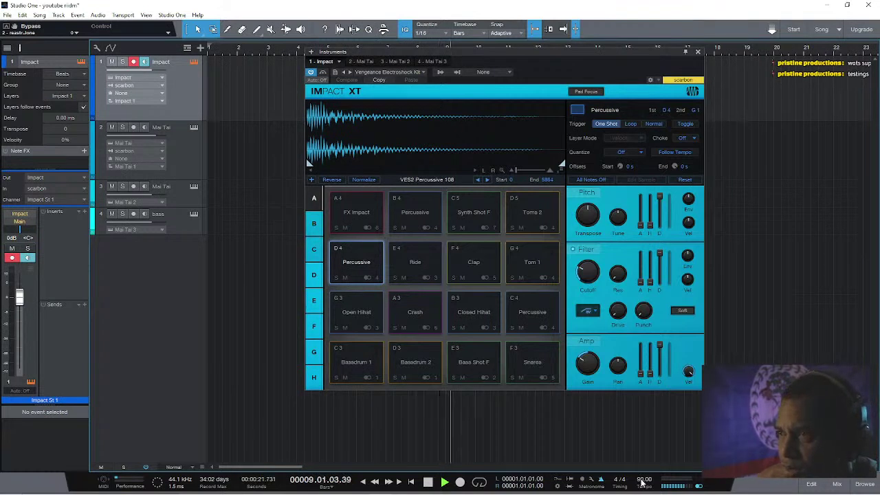
scroll(641, 485, "down", 1)
scroll(641, 485, "down", 3)
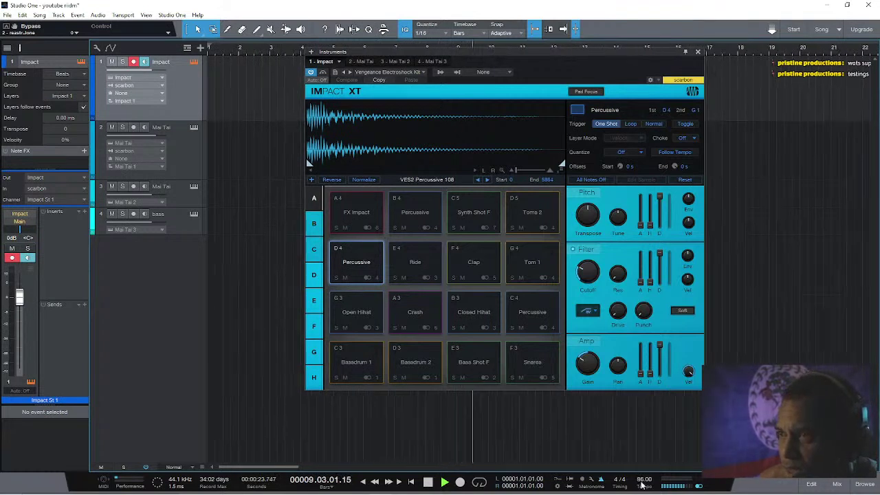
scroll(642, 485, "down", 3)
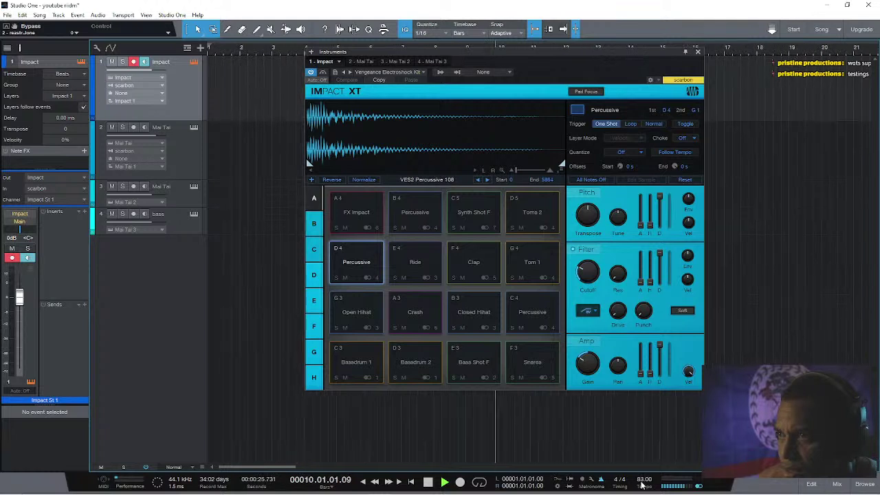
scroll(642, 485, "down", 2)
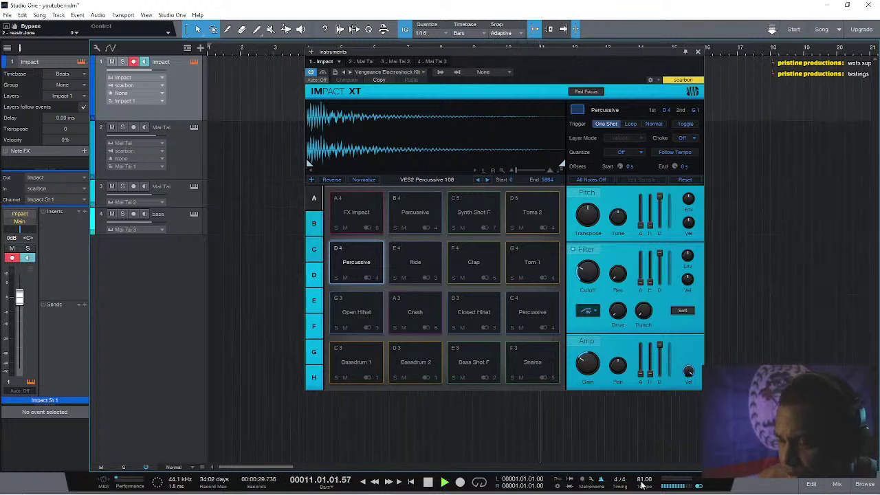
scroll(643, 482, "up", 6)
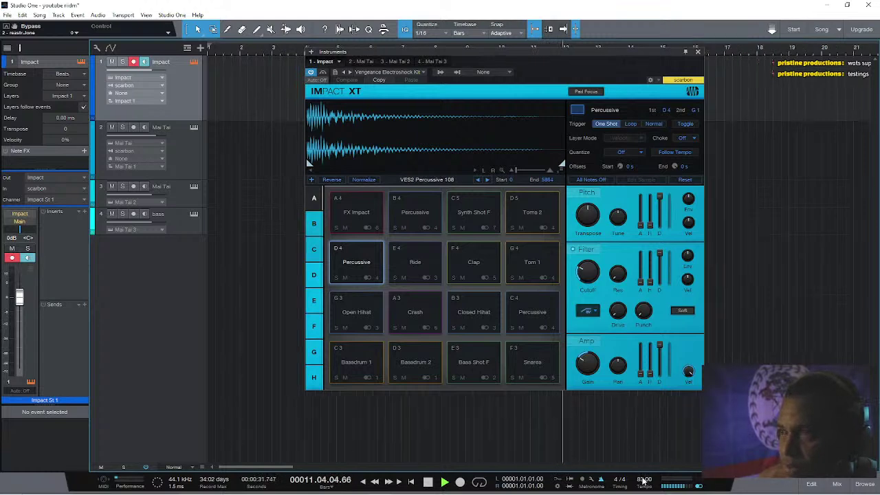
scroll(644, 479, "up", 11)
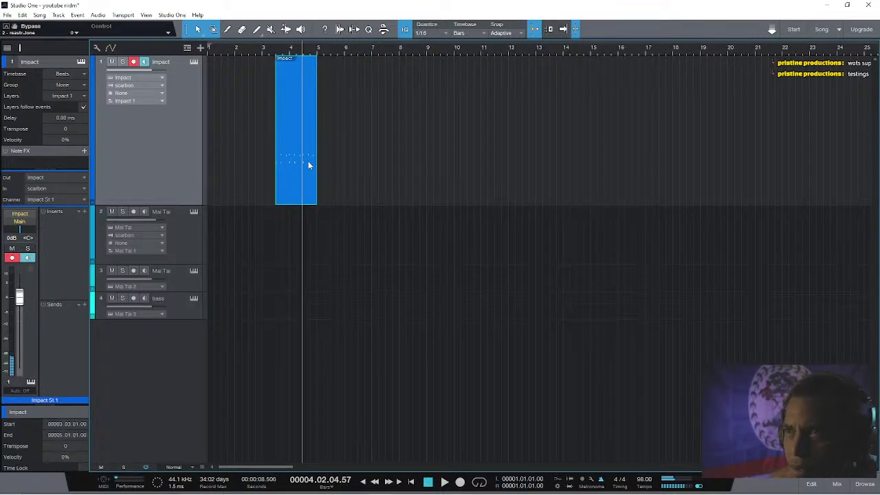
Shorten the recorded Impact event to end at bar 4, beat 3, and play it back from its start.
left_click_drag(316, 171, 303, 172)
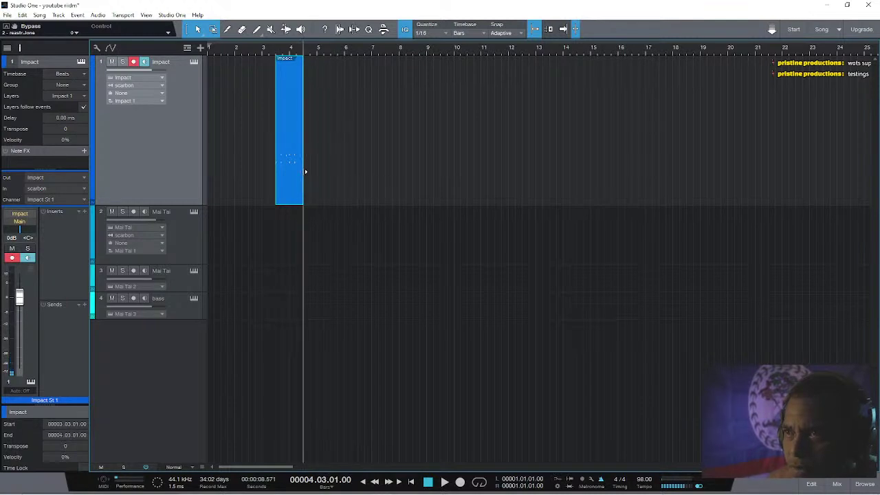
left_click(273, 46)
key("space")
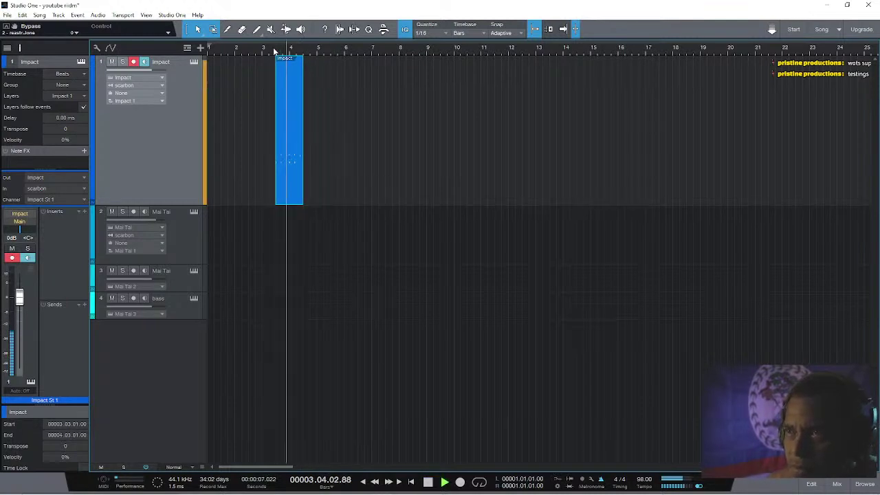
key("space")
Duplicate the one-bar Impact event four times end to end and play the song.
key("d")
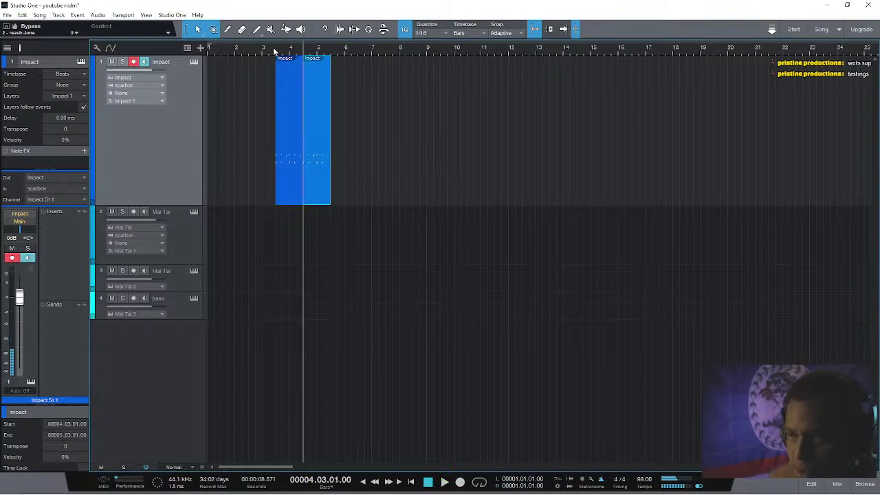
key("d")
key("d")
key("d")
key("space")
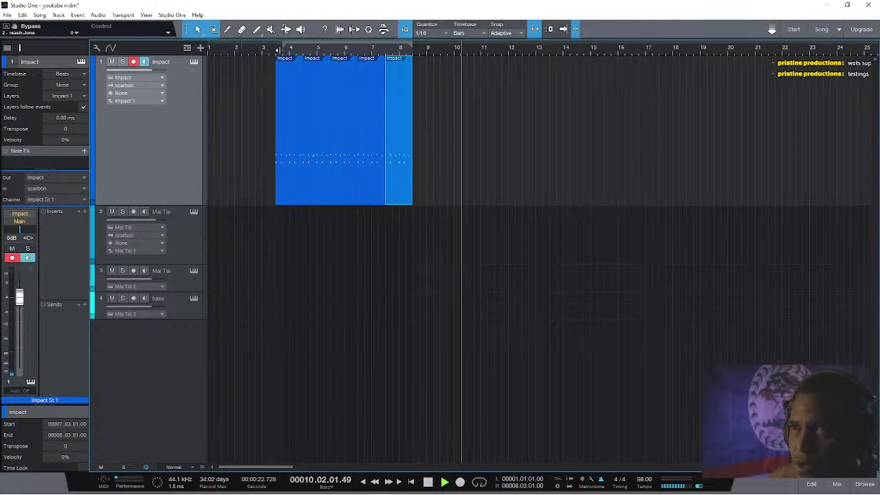
Loop the Impact events from bar 3, beat 3 to bar 8, beat 3 and play the looped pattern.
left_click_drag(278, 49, 276, 51)
key("space")
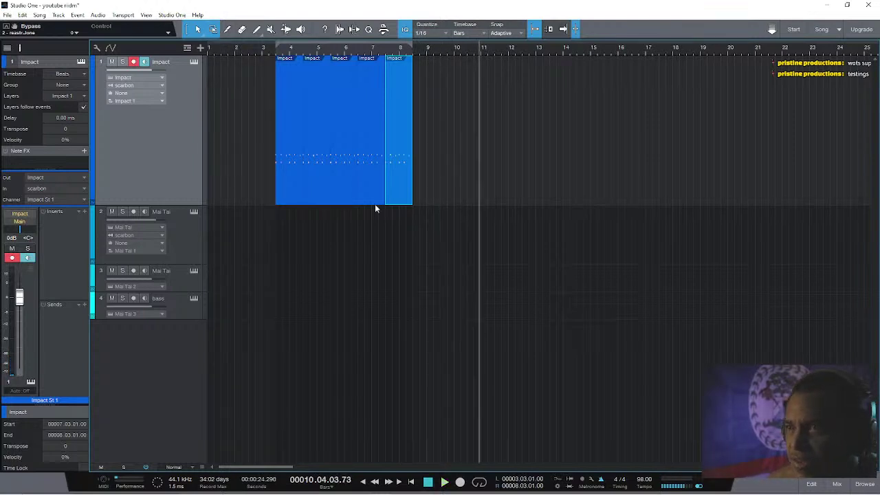
left_click(480, 484)
key("space")
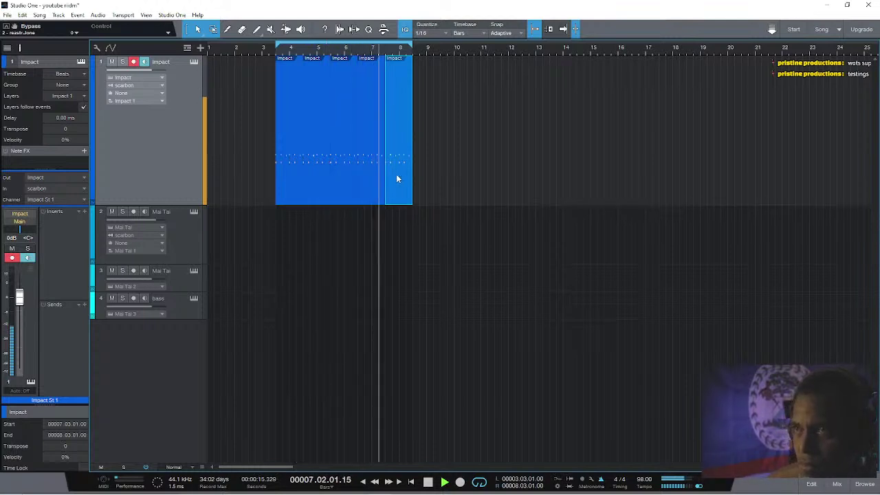
Stop playback, undo the last event duplication and shorten the loop range to the end of the fourth Impact event.
key("space")
key("ctrl+z")
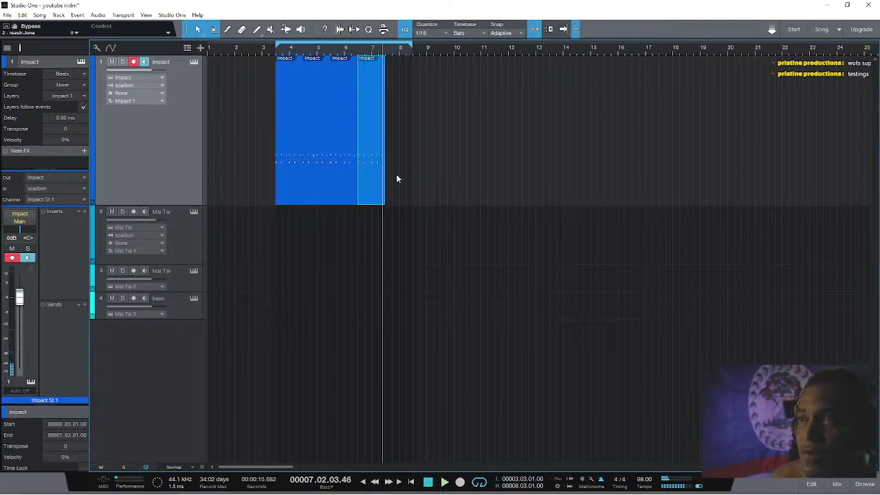
left_click_drag(406, 45, 388, 47)
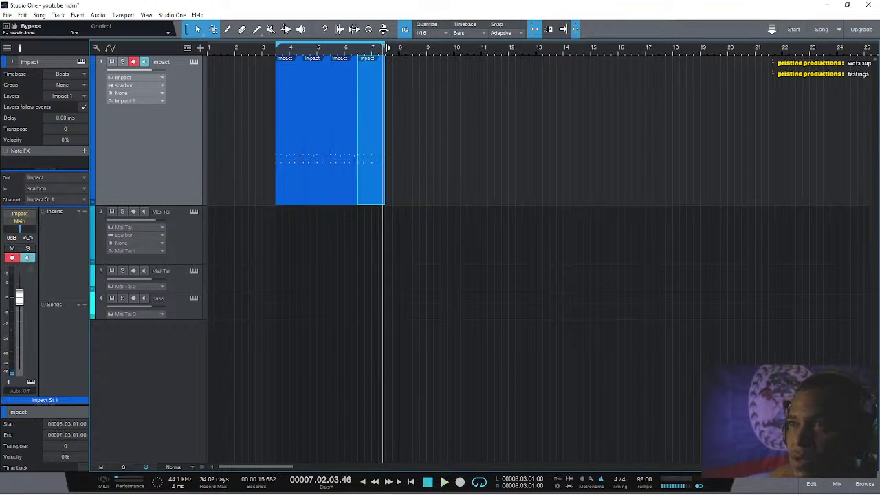
Select the upper Mai Tai track for recording and return to the Impact track.
left_click(179, 231)
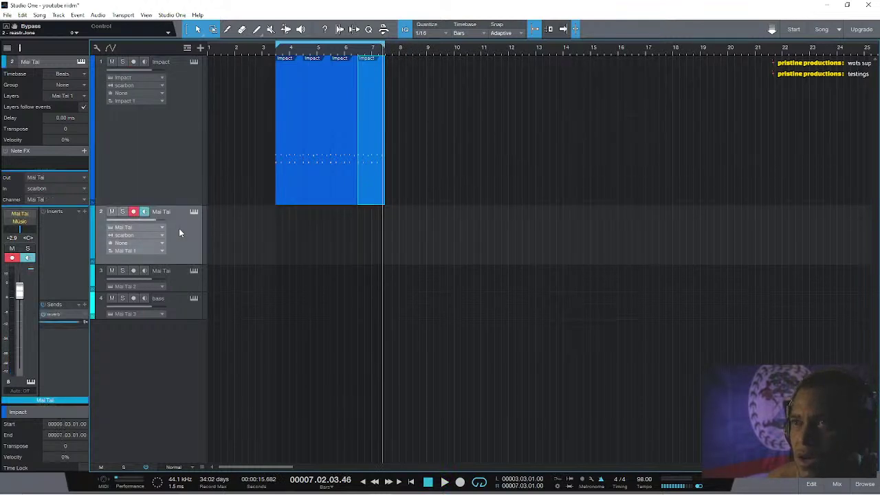
left_click(176, 185)
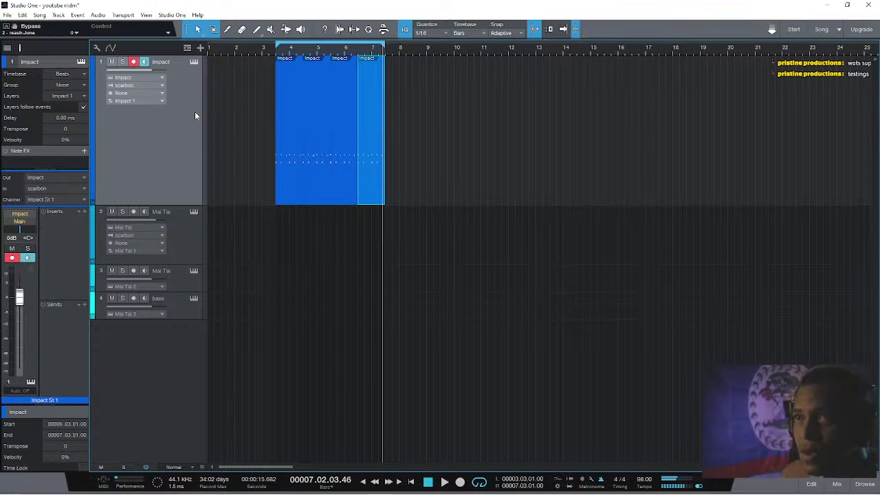
Add an instrument track named hats, enlarge it and assign its output to the existing Impact instrument.
key("t")
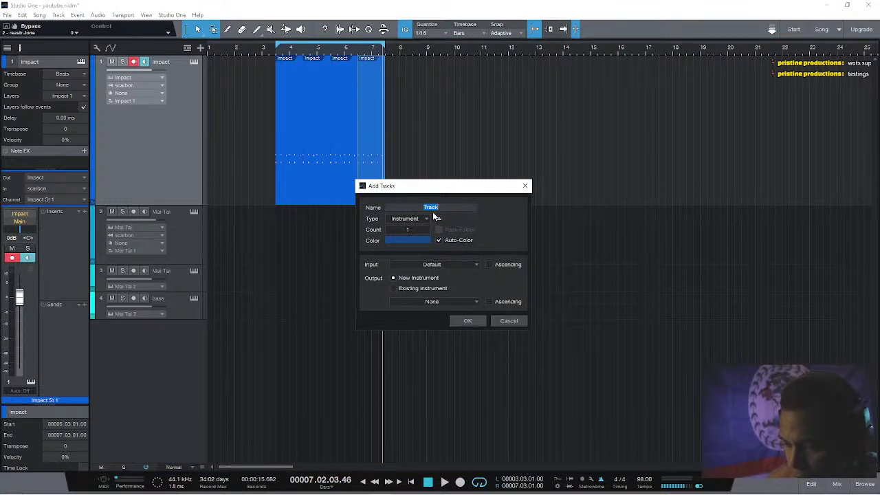
type("n")
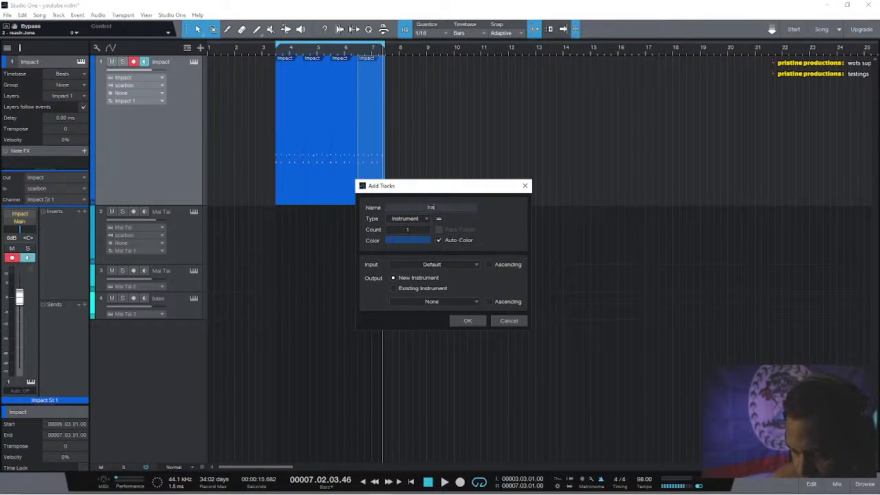
left_click(466, 319)
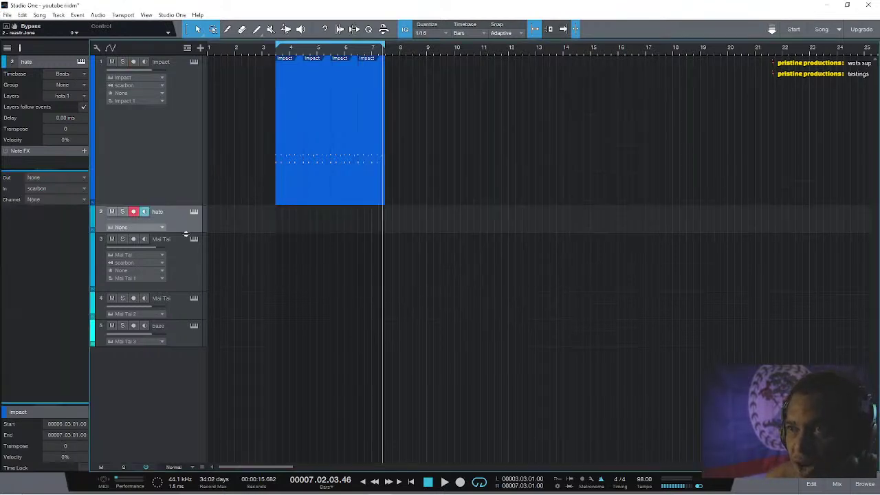
left_click_drag(185, 234, 180, 280)
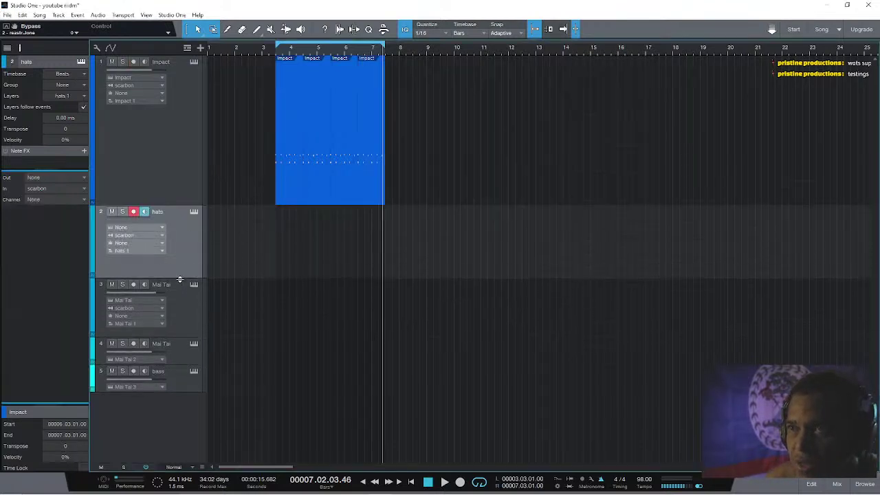
left_click(143, 228)
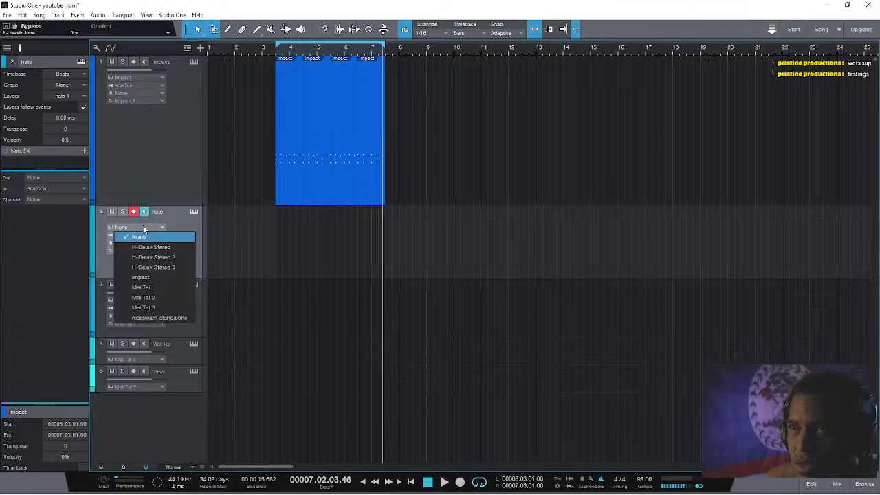
left_click(169, 277)
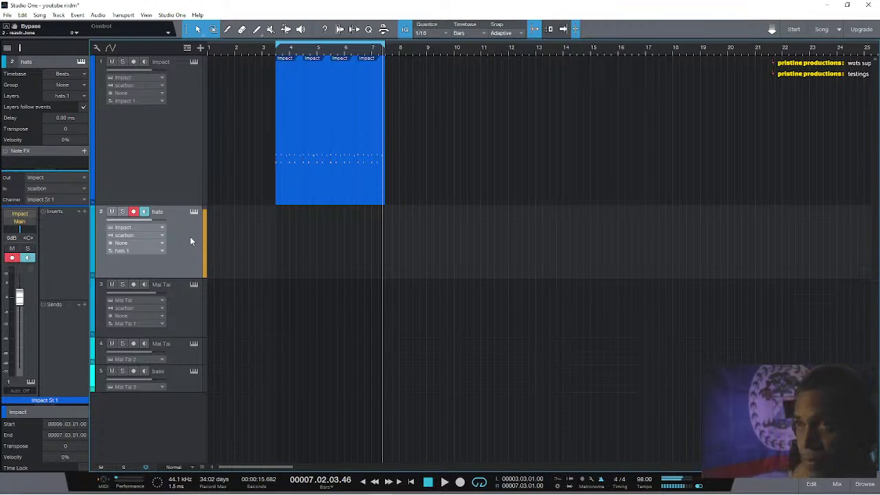
Record a hi-hat part on the hats track over the Impact pattern, starting from bar 2, and play the take back.
left_click(247, 49)
key("KP_Multiply")
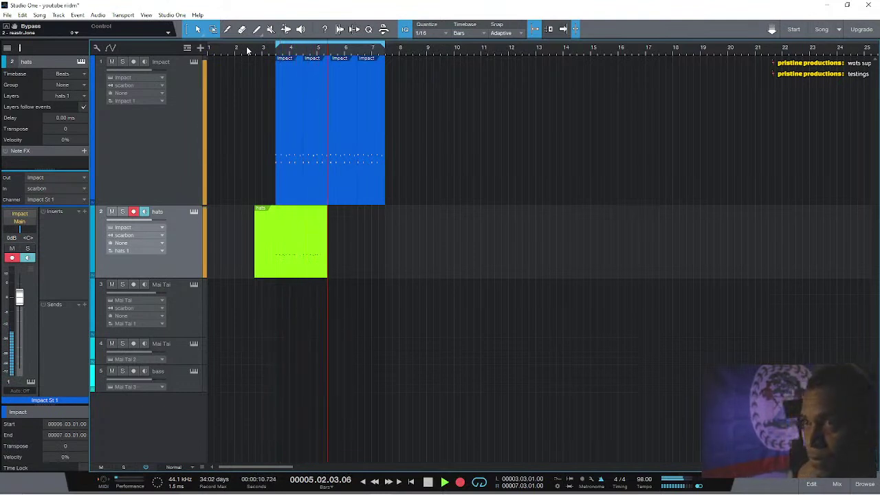
key("space")
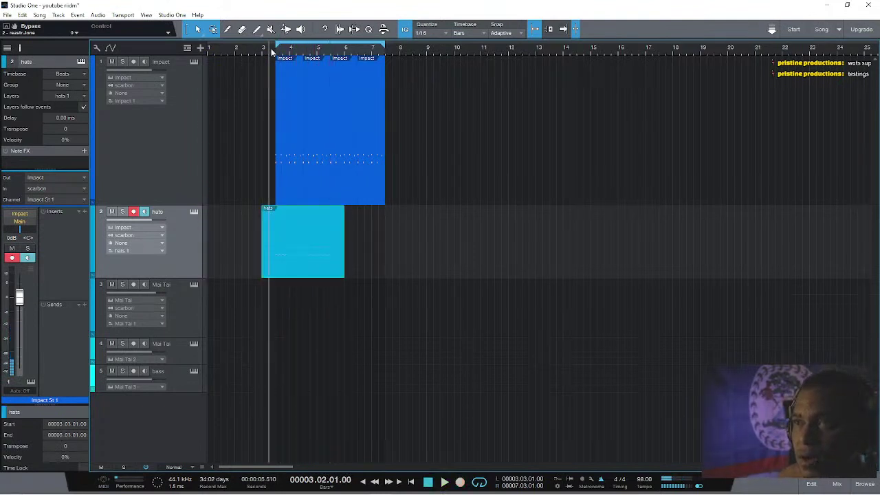
key("space")
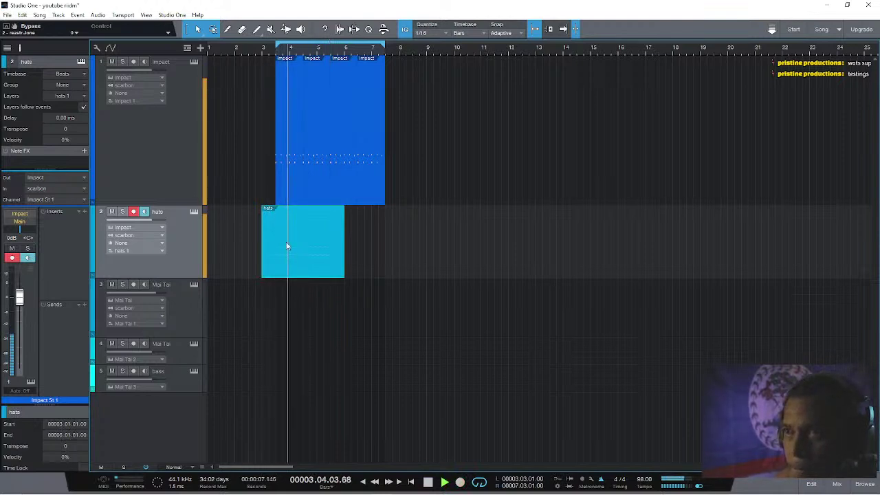
key("space")
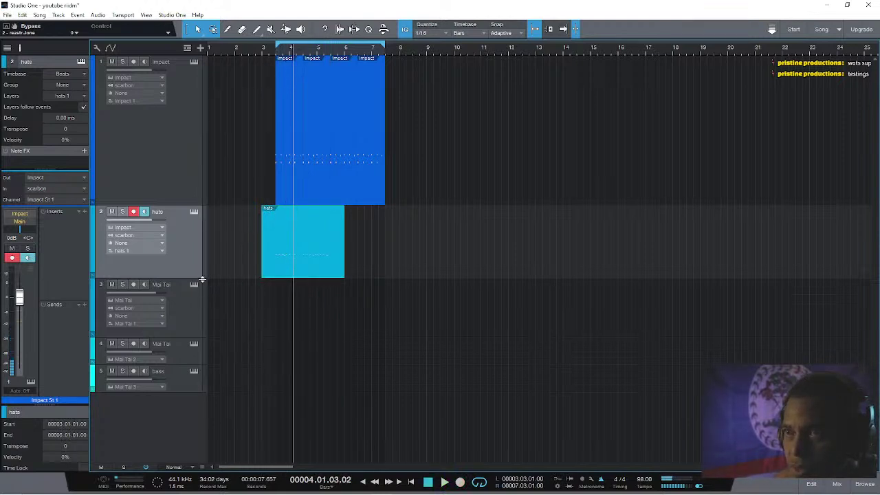
Enlarge the hats track and trim the start of its event to bar 3, beat 3.
left_click_drag(201, 277, 212, 337)
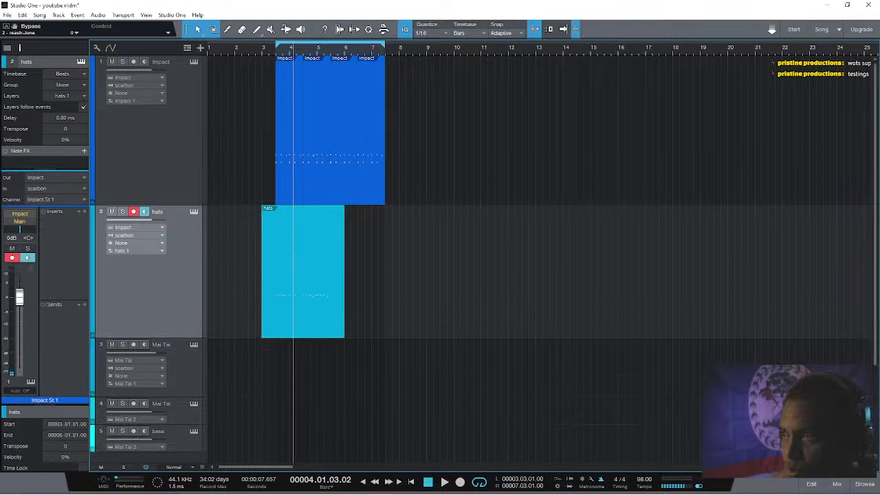
key("e")
key("e")
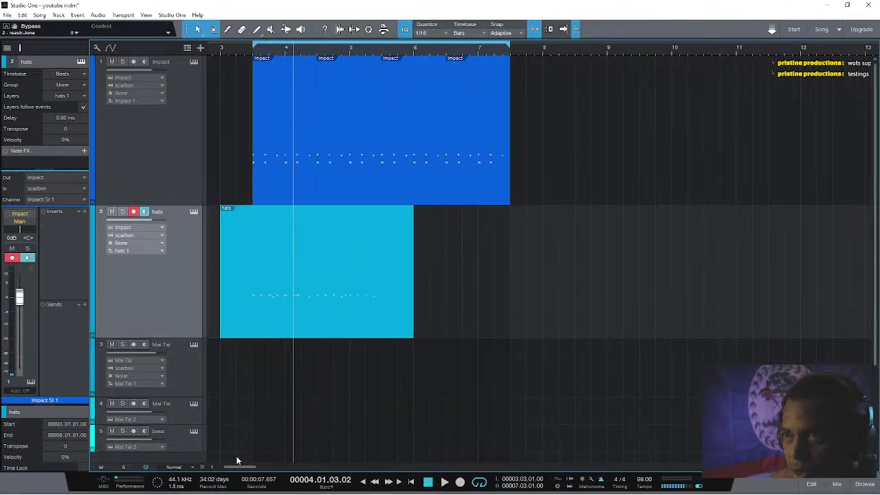
left_click_drag(234, 469, 226, 470)
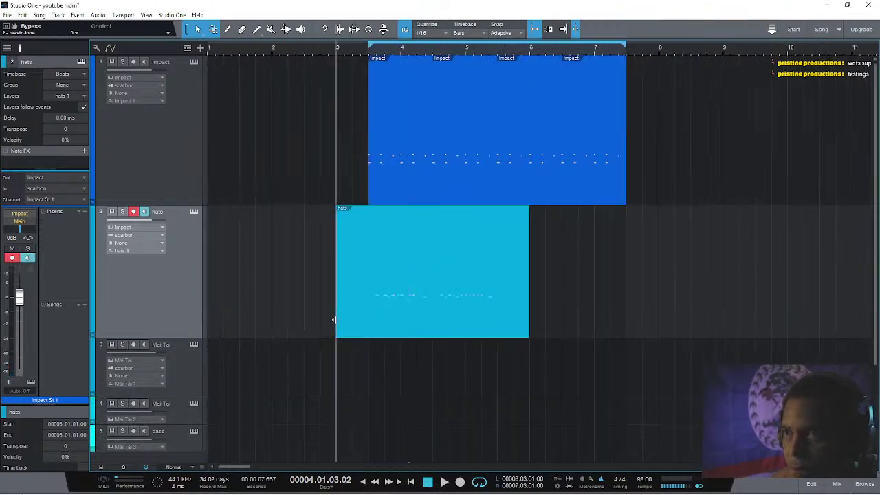
left_click_drag(337, 320, 370, 319)
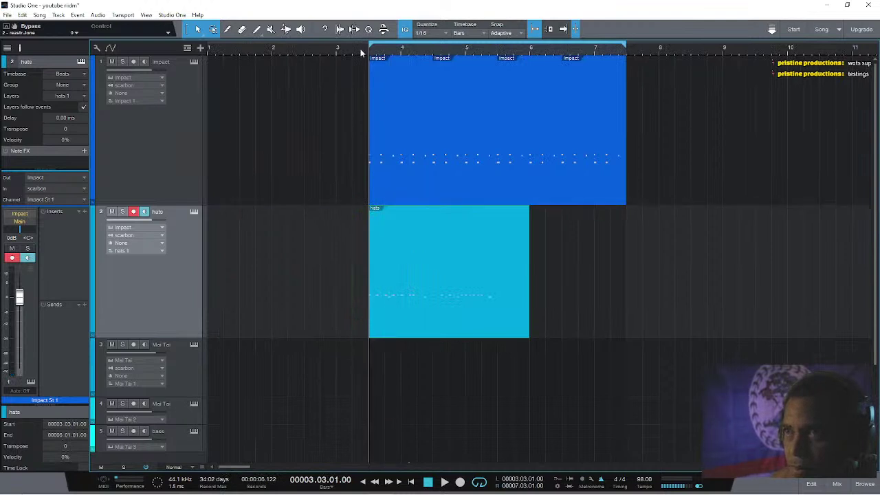
Play the trimmed hats event together with the Impact pattern from just before bar 3, beat 3.
left_click(360, 52)
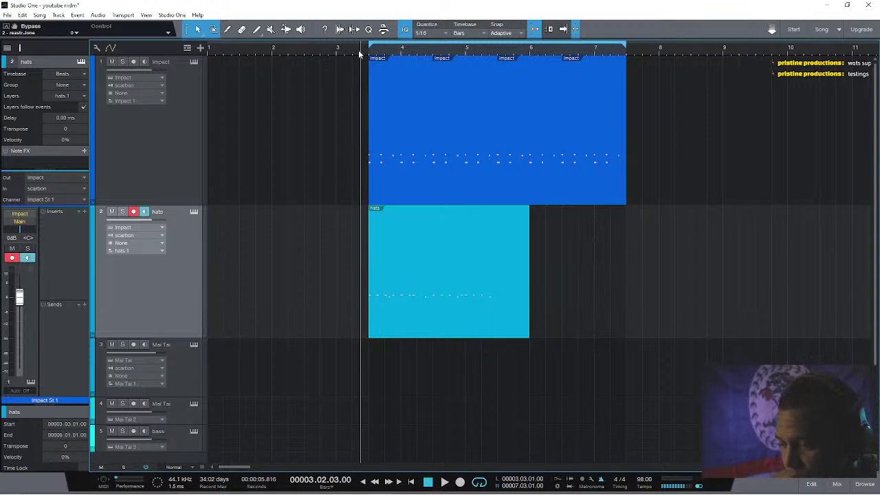
key("space")
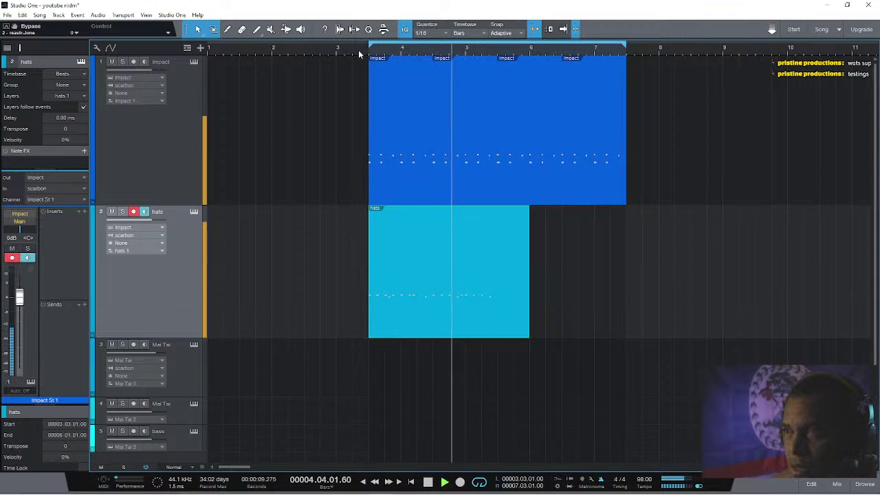
key("space")
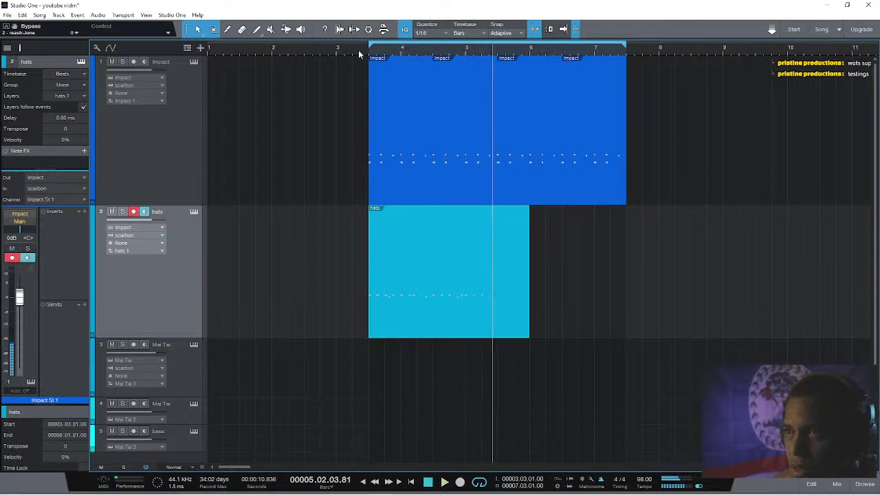
Split the hats event at bar 4, beat 3, discard the first part and move the rest to bar 3, beat 3.
left_click(434, 249, "alt")
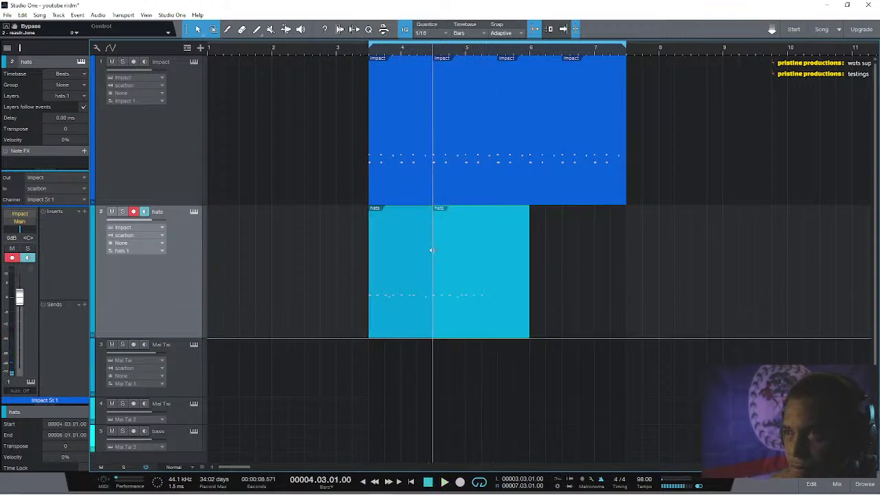
left_click(406, 307)
key("Delete")
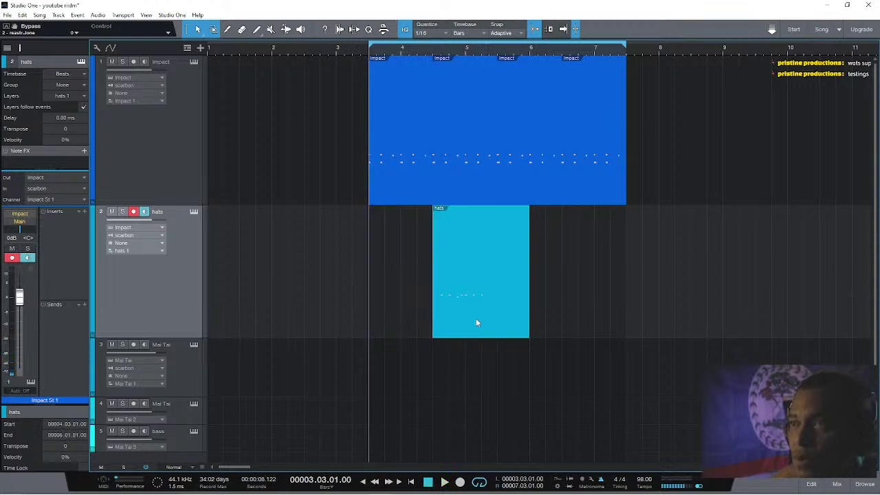
left_click_drag(476, 318, 413, 314)
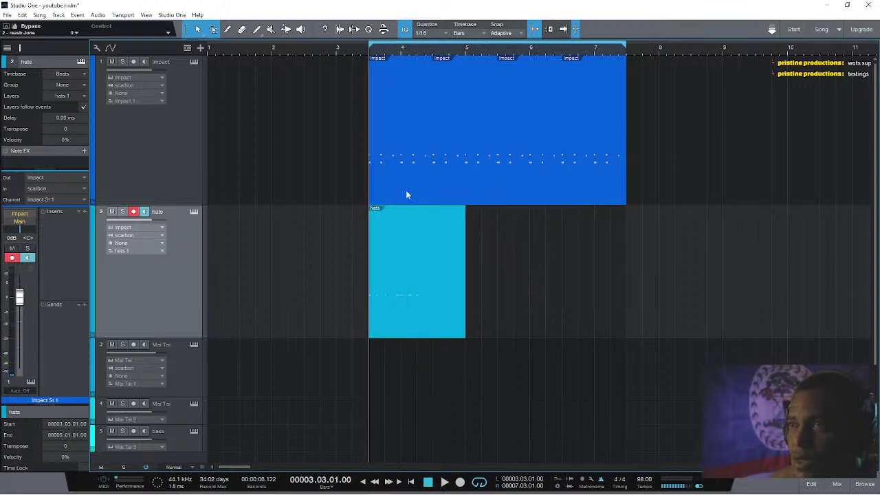
Play the moved hats event and trim its end to 4.2.4, just before bar 4, beat 3.
key("space")
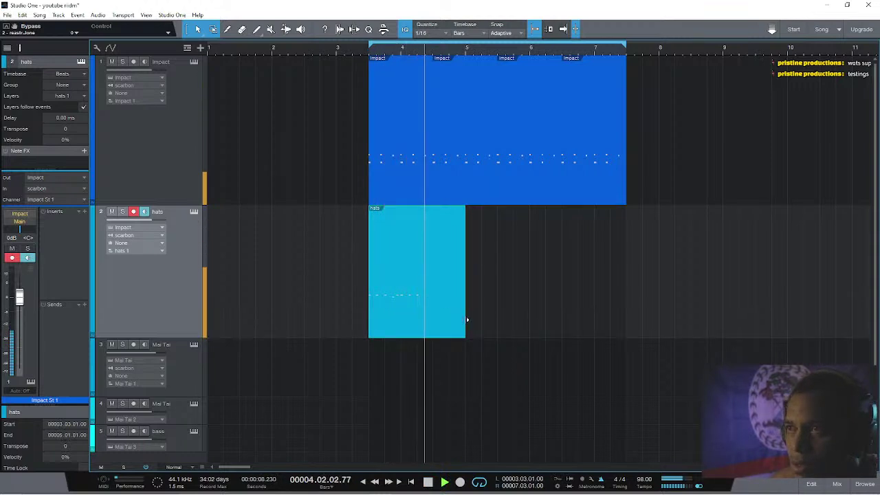
left_click_drag(467, 320, 429, 322)
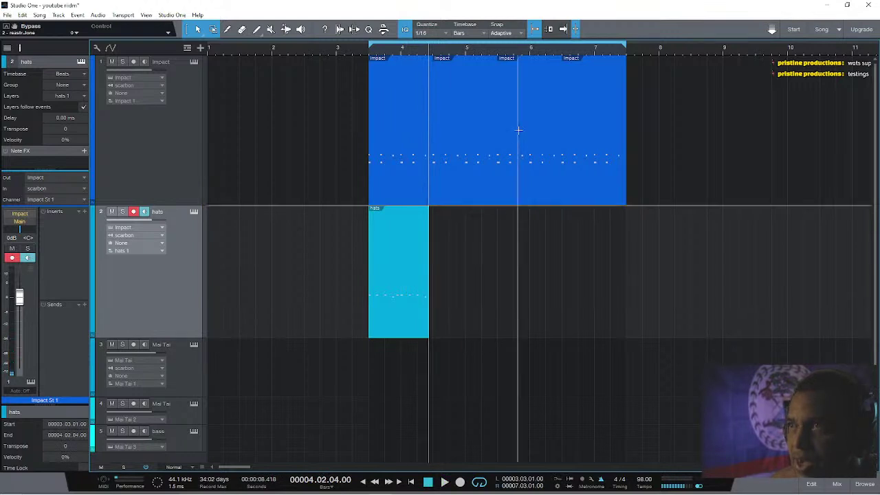
left_click(483, 35)
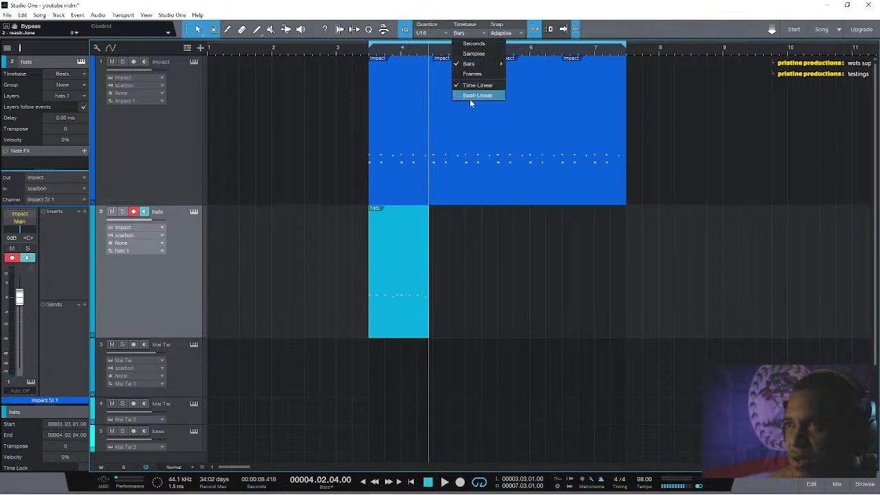
left_click(303, 284)
Duplicate the trimmed hats event three times so that it repeats alongside all four Impact events.
left_click(389, 310)
key("d")
key("d")
key("d")
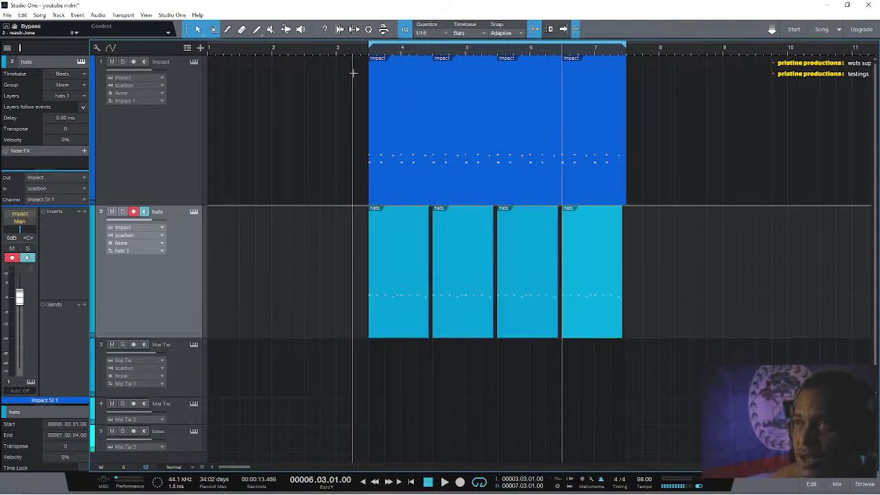
Raise the song tempo to 105 BPM during playback and reduce the height of the Impact track.
left_click(364, 47)
key("space")
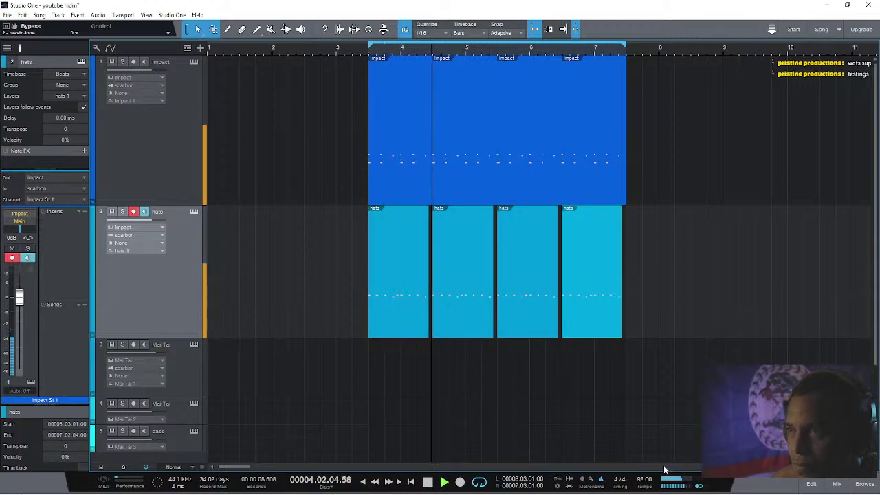
scroll(643, 480, "up", 2)
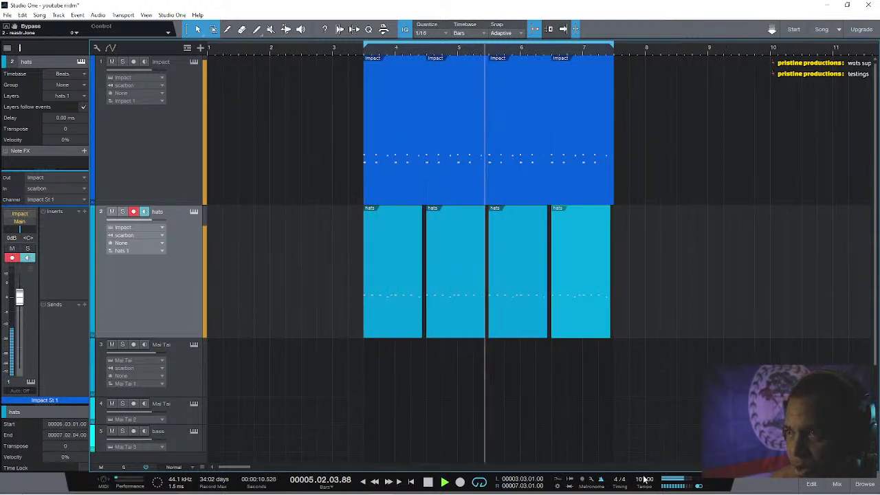
scroll(645, 480, "up", 2)
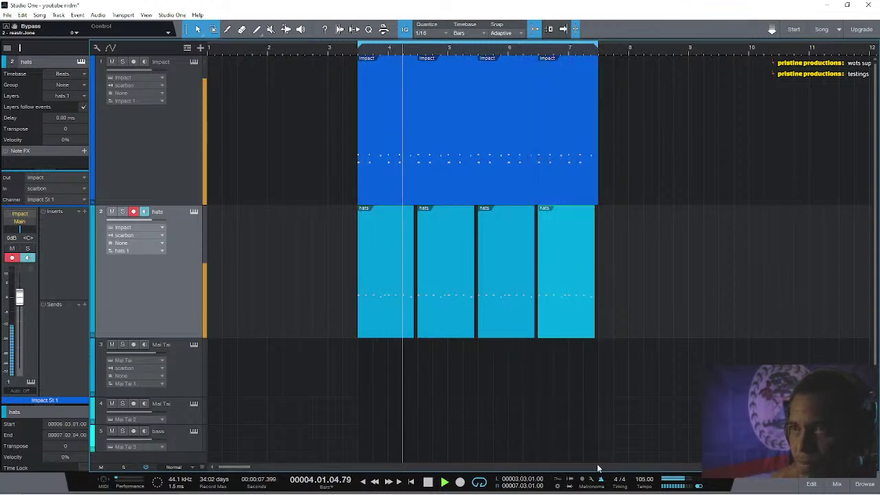
left_click_drag(165, 205, 165, 181)
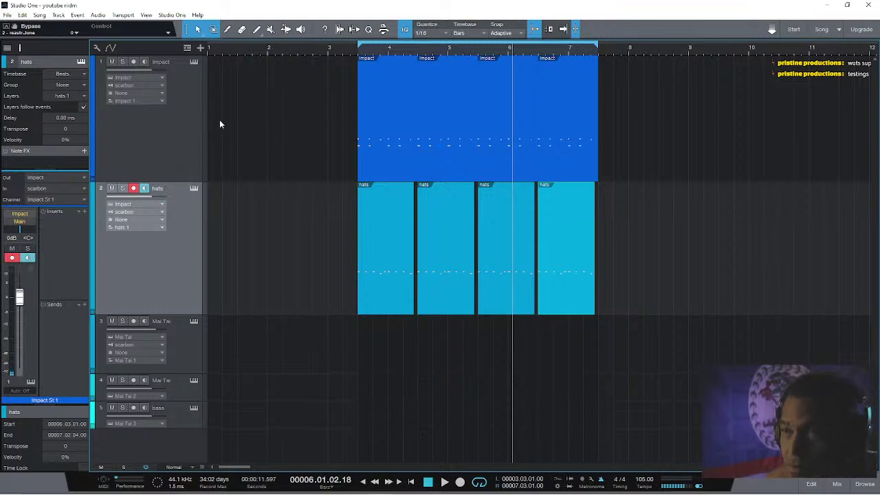
Open the instrument of the upper Mai Tai track and lower the track's reverb send level to -39.5.
left_click(183, 337)
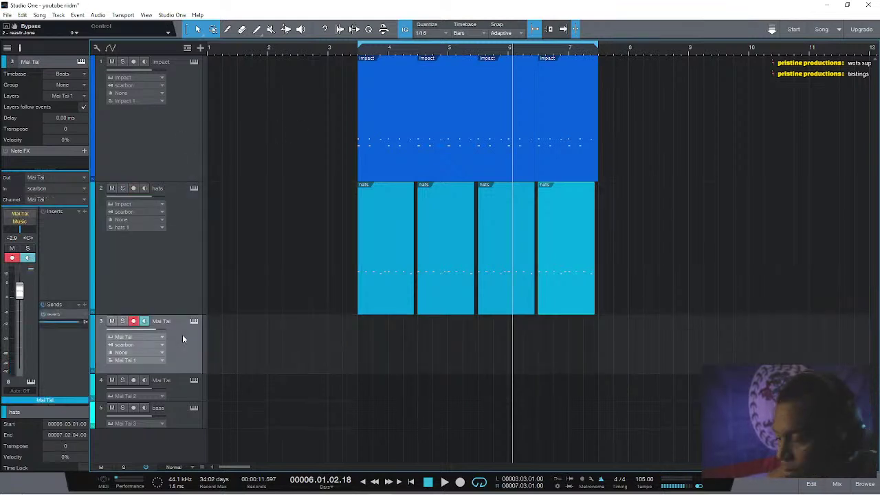
left_click(194, 321)
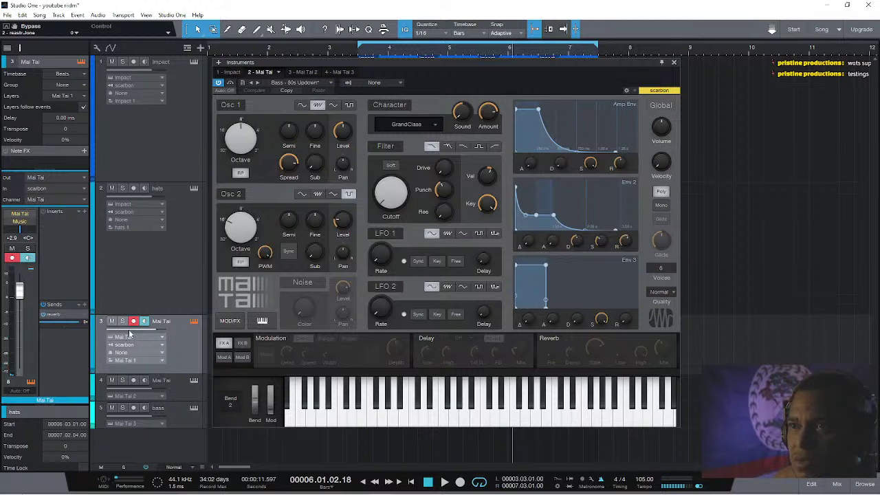
left_click_drag(72, 325, 46, 321)
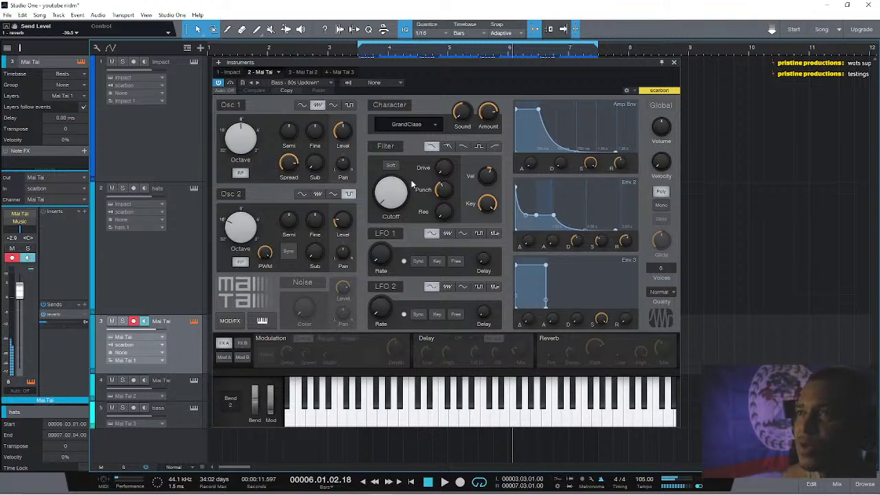
Close the instrument window and record a part on the upper Mai Tai track, starting from bar 2.
left_click(674, 62)
left_click_drag(311, 50, 295, 55)
key("KP_Multiply")
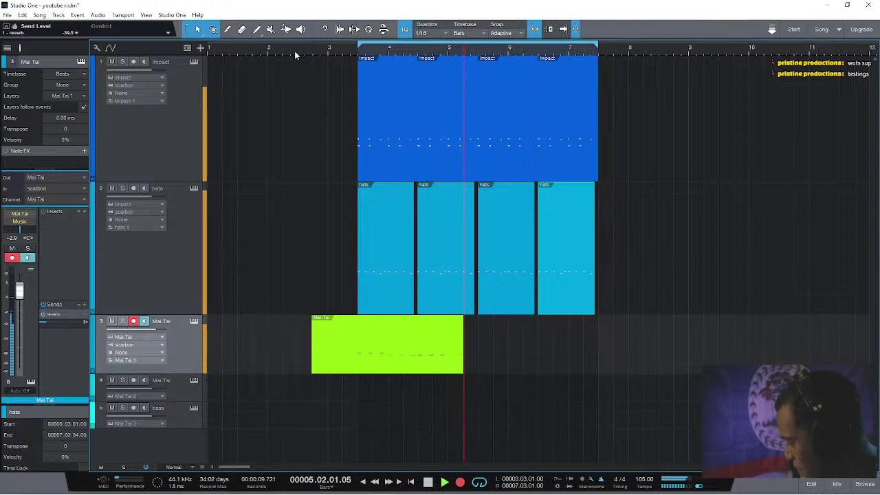
key("KP_Multiply")
key("space")
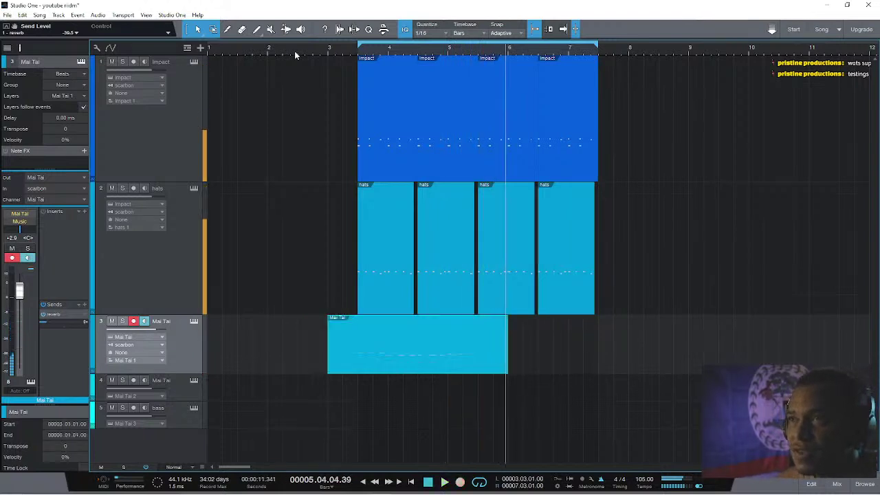
Play the recorded Mai Tai part with the drums and hats from just before bar 3, beat 3.
left_click(353, 48)
key("space")
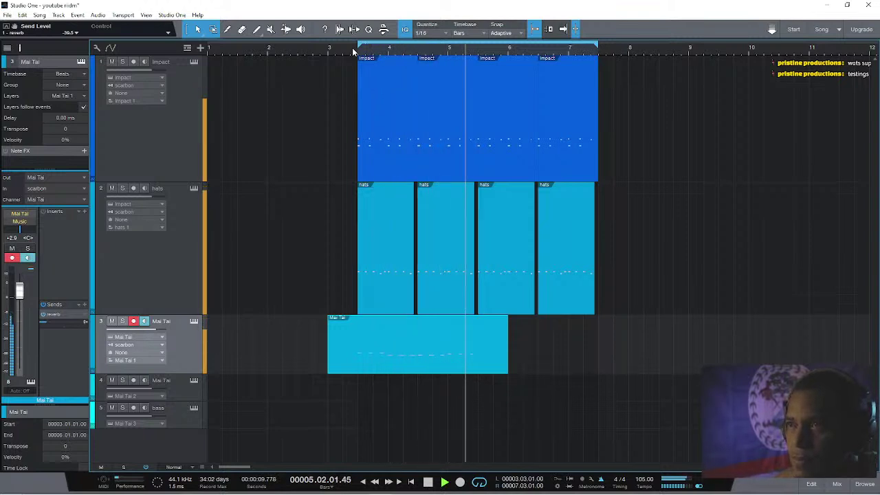
key("space")
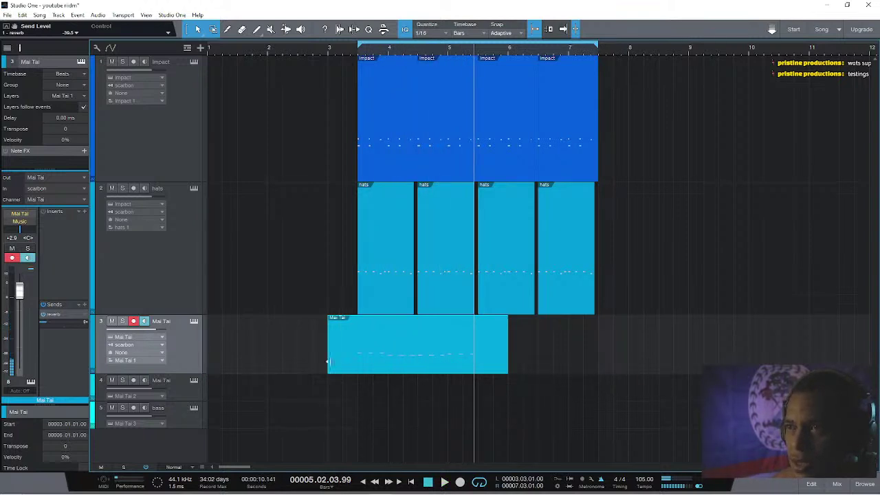
Trim the recorded Mai Tai part to run from 3.03.01 to 5.02.04, duplicate it directly after, and play the result.
left_click_drag(328, 359, 354, 357)
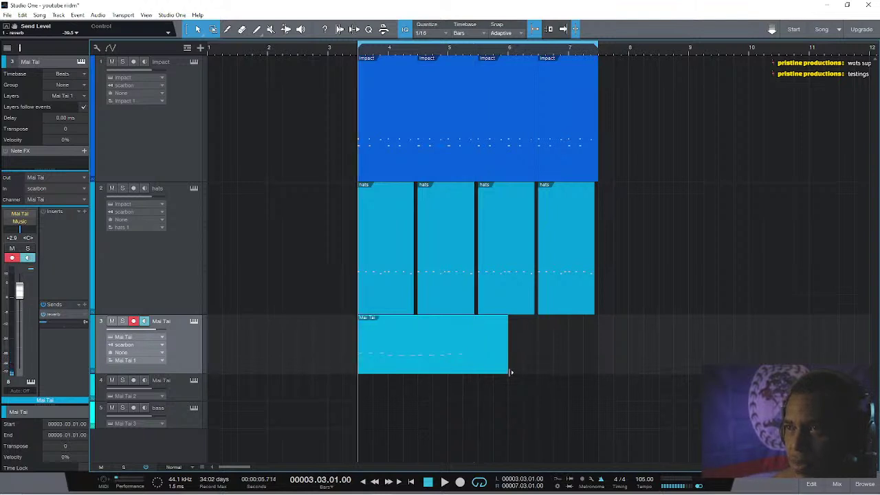
left_click_drag(510, 370, 474, 370)
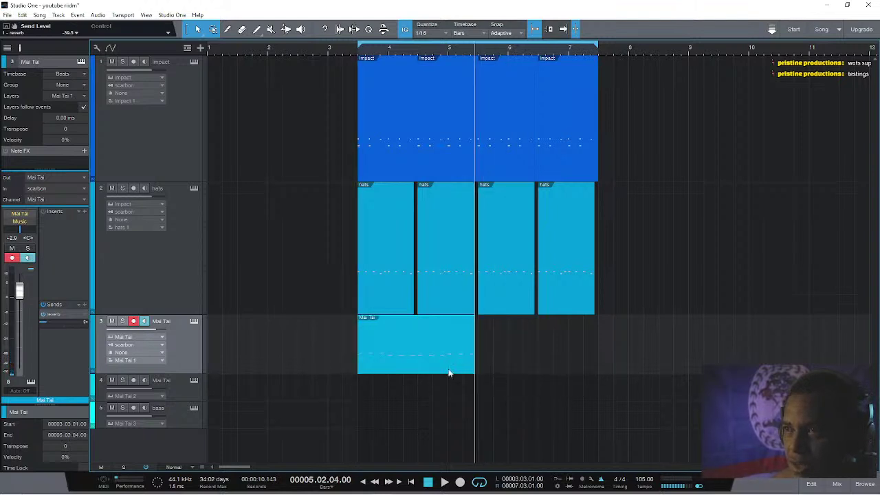
key("d")
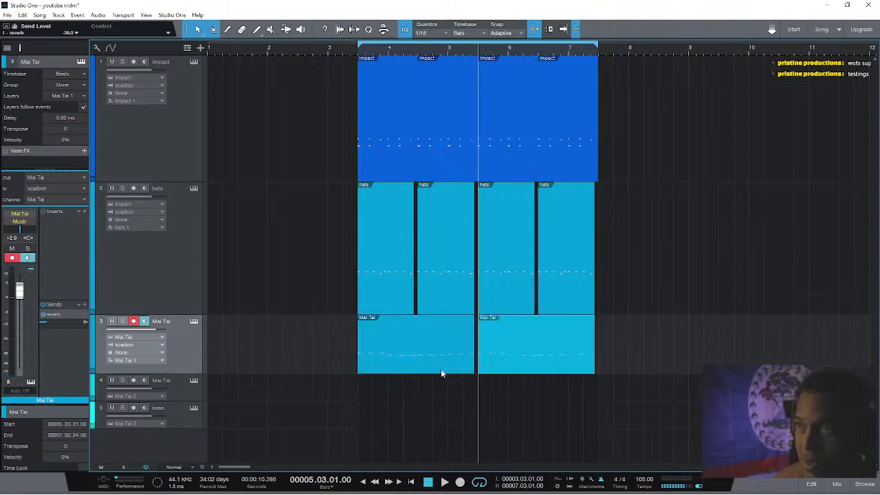
key("space")
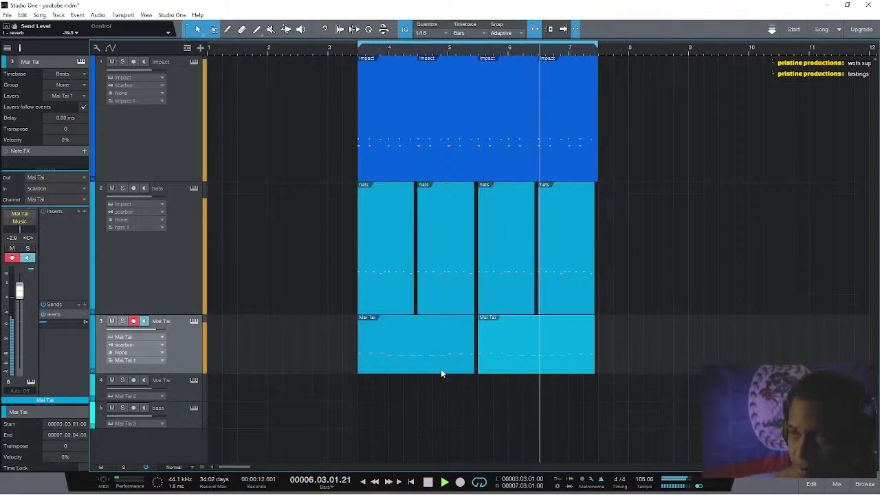
key("space")
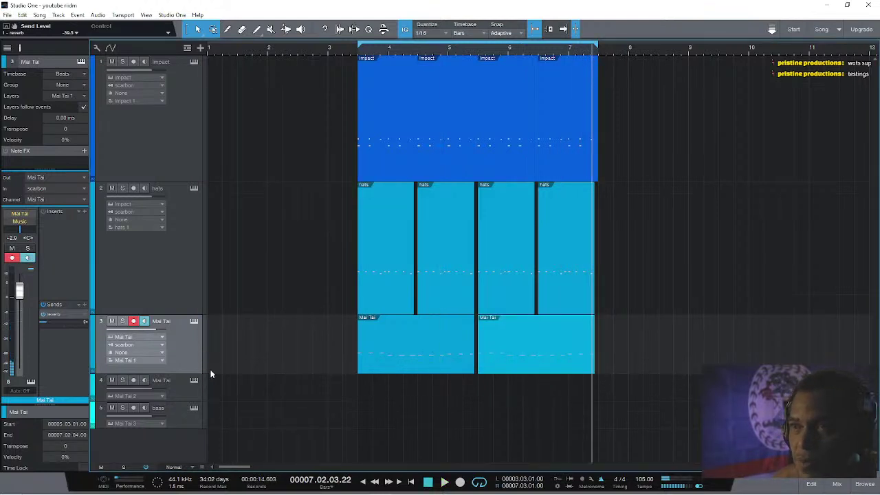
Record an additional layer over the existing loops on the hats track, starting the run-up just before bar 3.
left_click(191, 297)
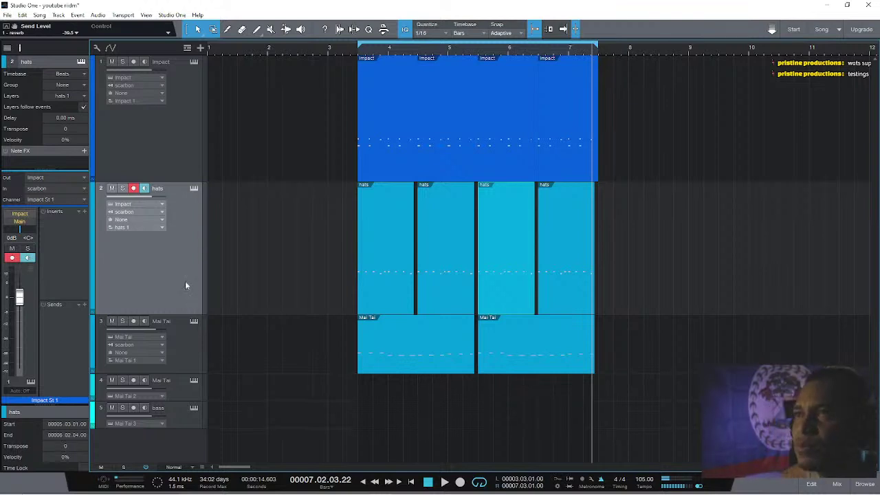
left_click(353, 52)
key("space")
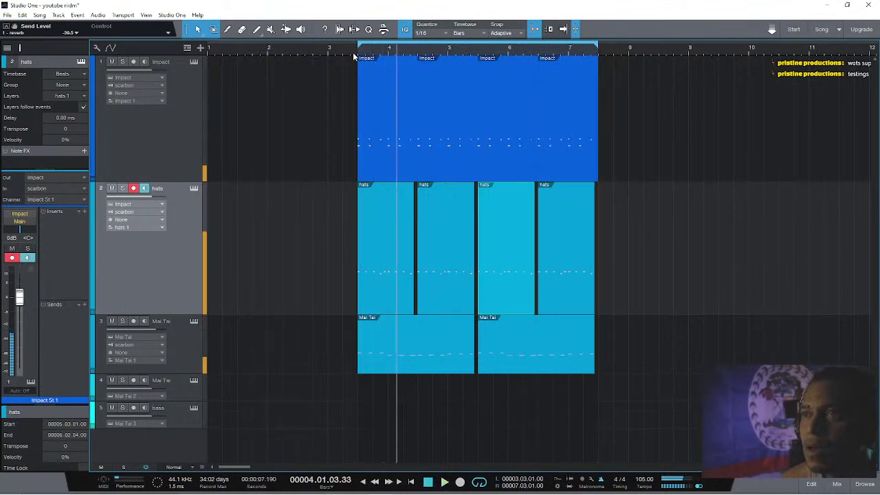
left_click(323, 48)
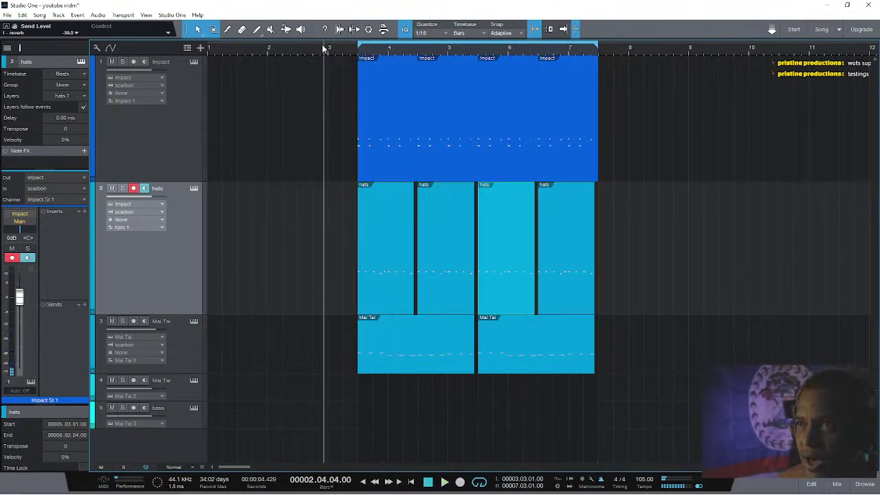
key("KP_Multiply")
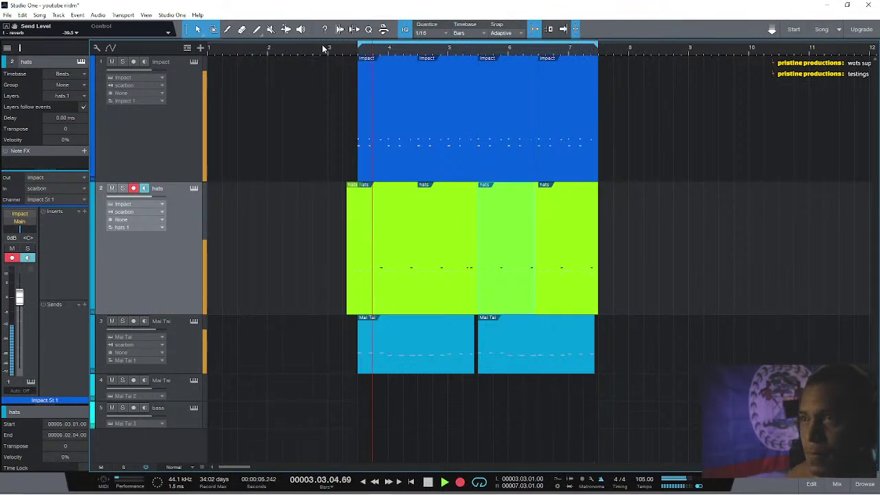
key("space")
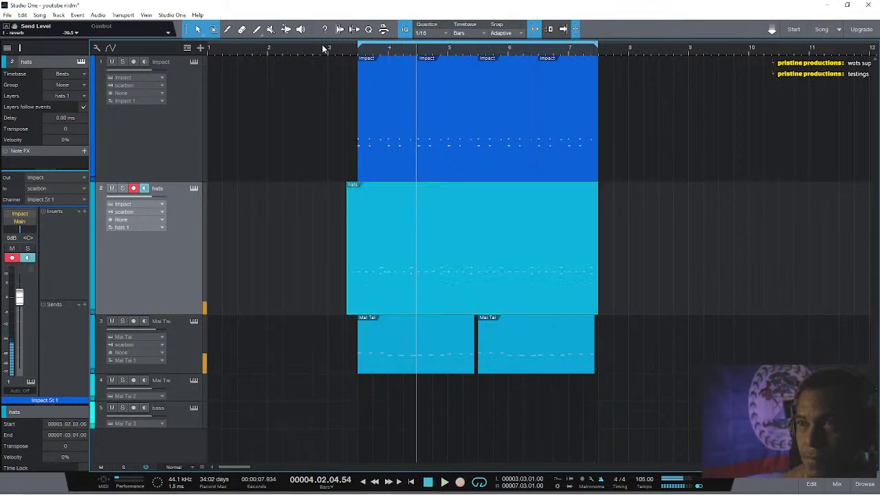
Set the reverb mix of the lower Mai Tai track's High Candy instrument to 36% and close its window.
left_click(179, 391)
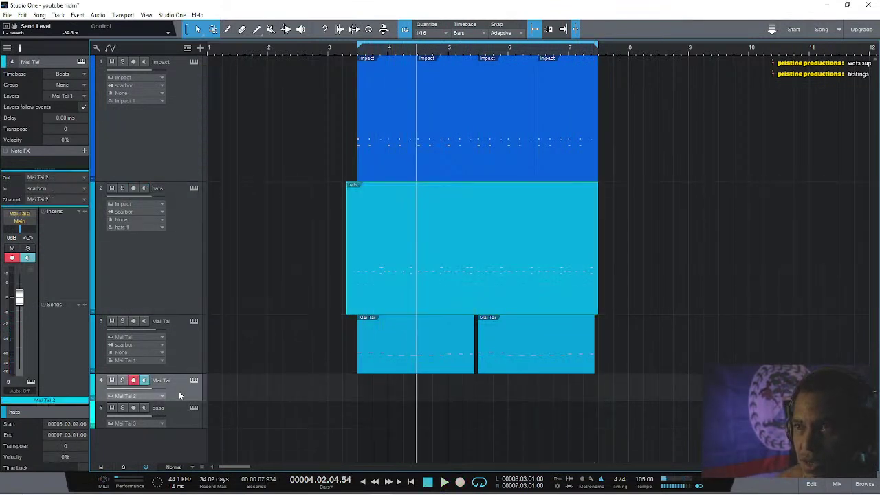
left_click(194, 381)
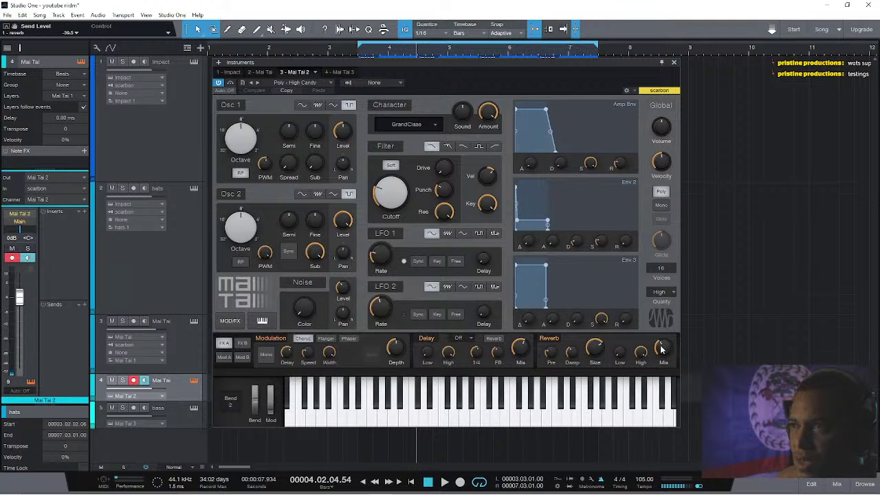
left_click_drag(659, 347, 657, 401)
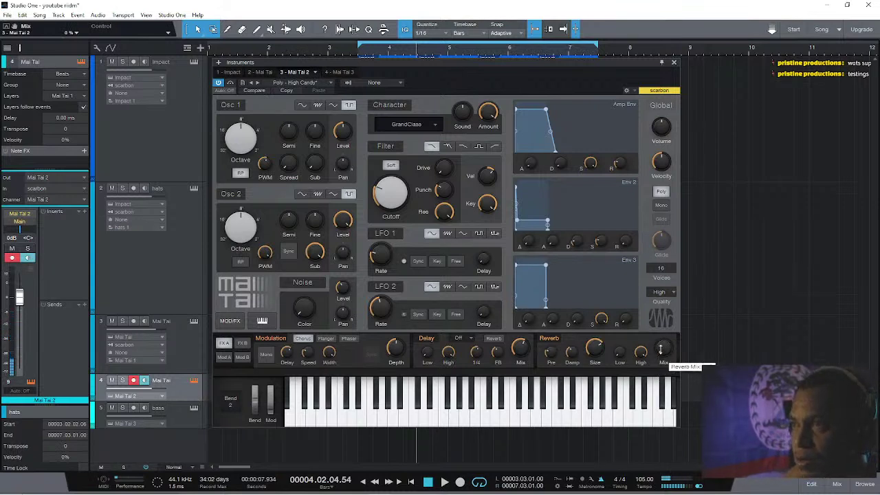
left_click_drag(662, 322, 665, 309)
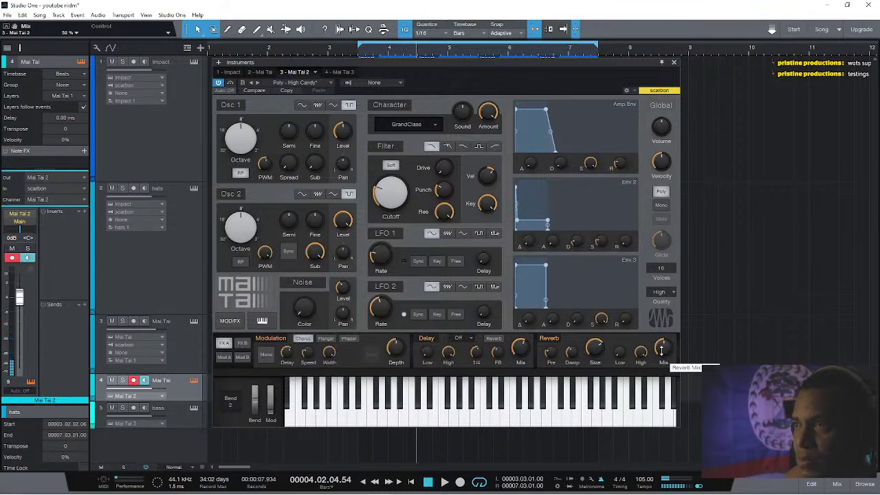
left_click(674, 62)
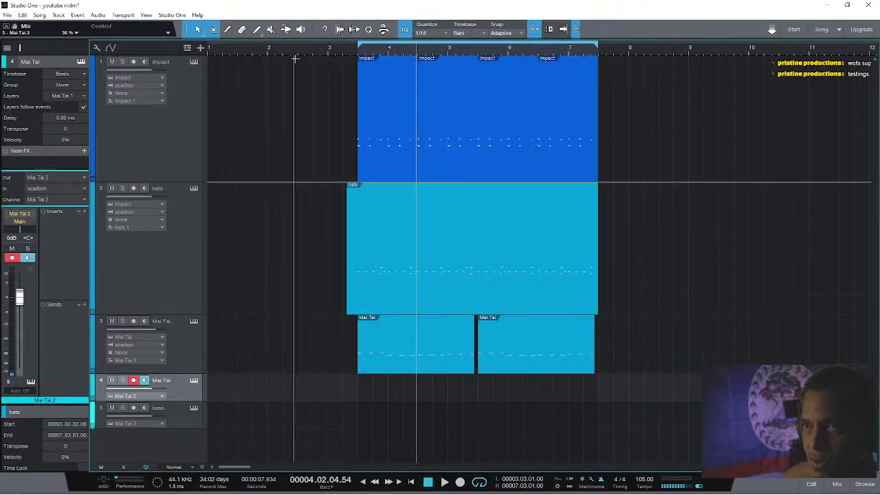
key("KP_Multiply")
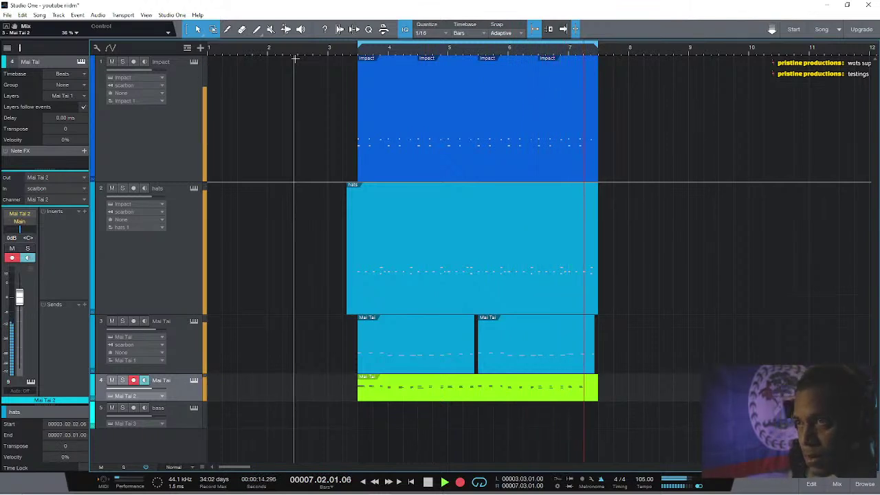
key("space")
key("ctrl+z")
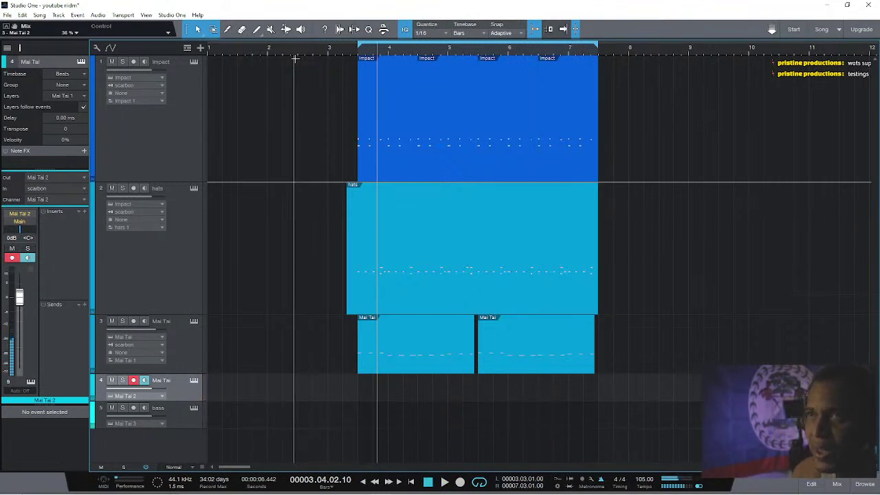
Record a looped part on the lower Mai Tai track, starting the run-up from 2.03.04.
left_click(310, 51)
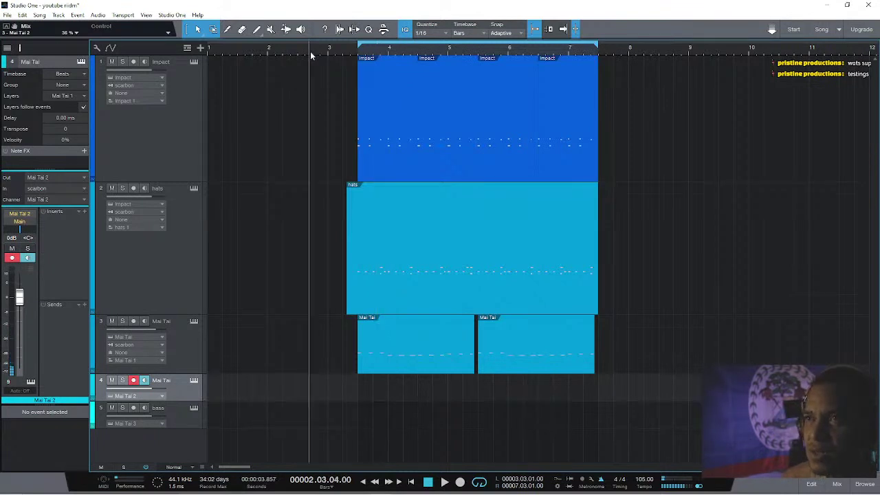
key("KP_Multiply")
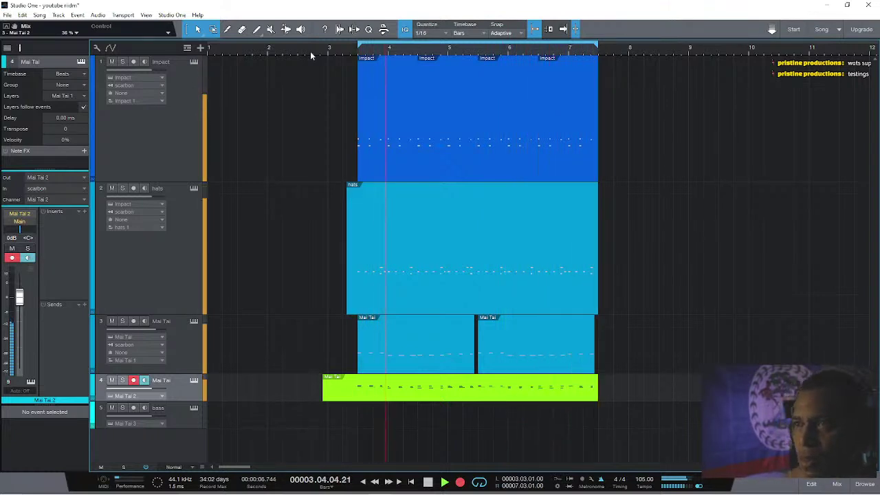
key("space")
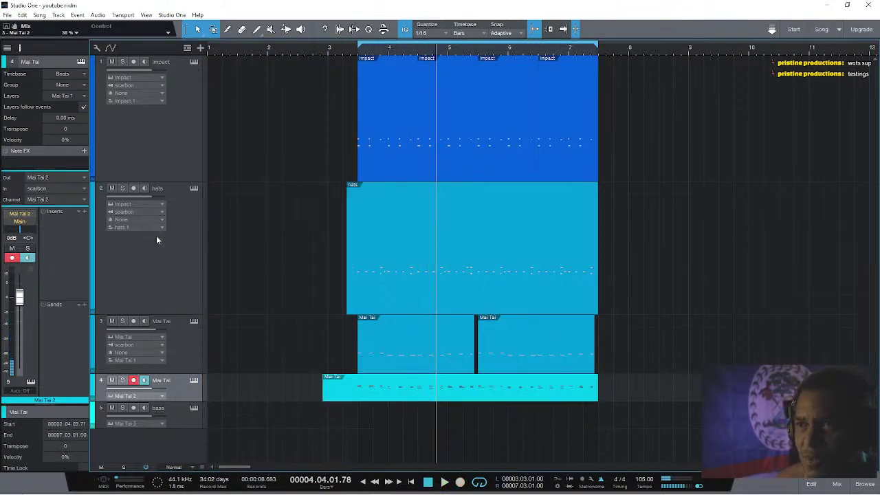
Open the lower Mai Tai track's instrument during playback and set its delay mix to 25%.
left_click(194, 381)
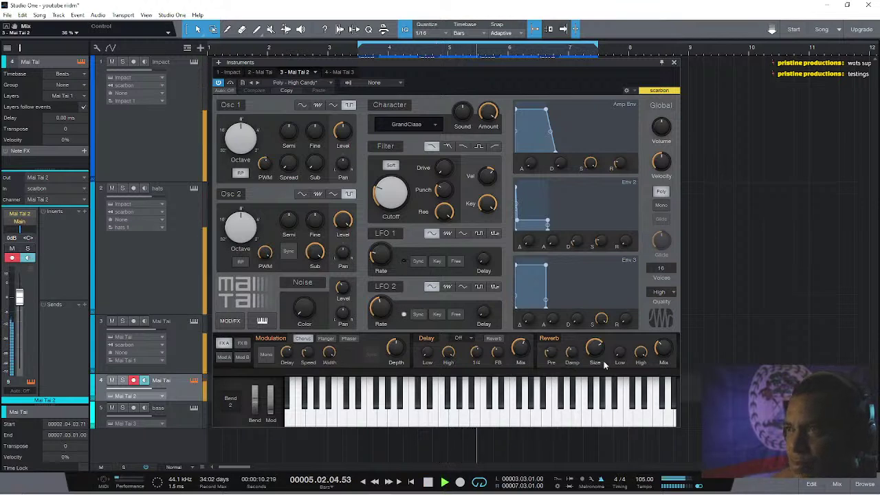
mouse_move(571, 356)
left_mouse_down()
mouse_move(571, 328)
mouse_move(570, 340)
left_mouse_up()
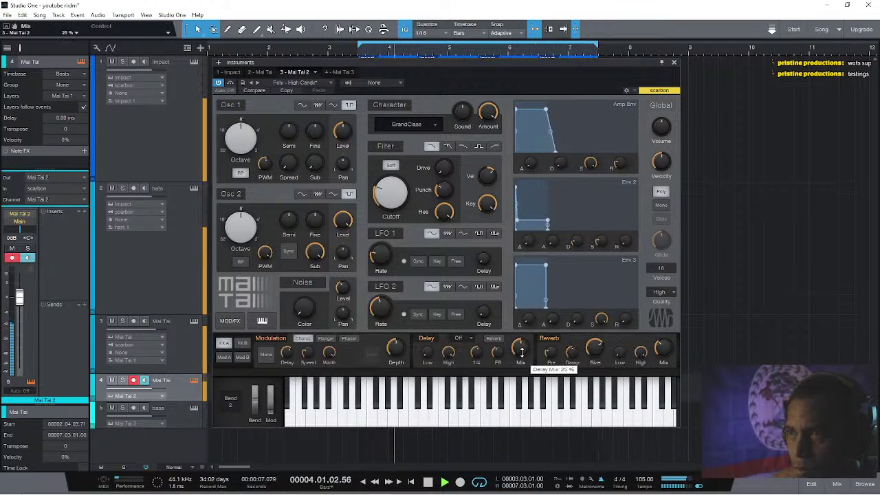
Audition the Phaser and Flanger modulation types on the lower Mai Tai instrument and switch back to Chorus.
left_click(349, 339)
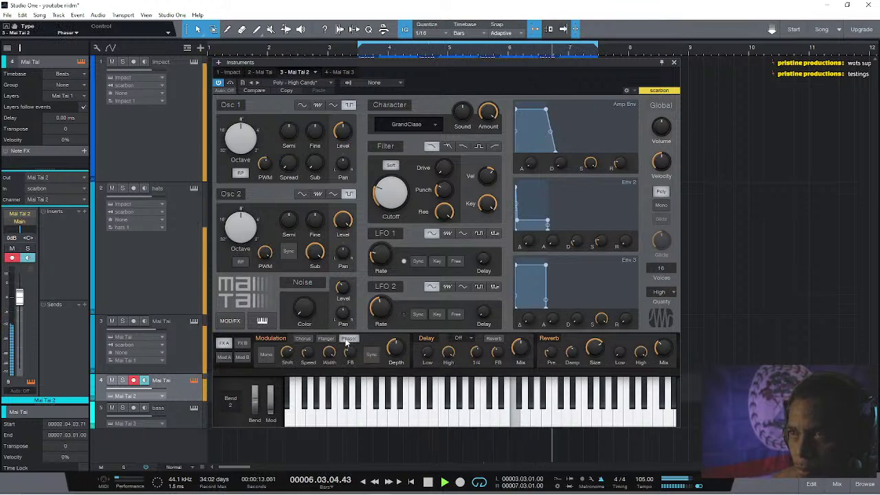
left_click(320, 342)
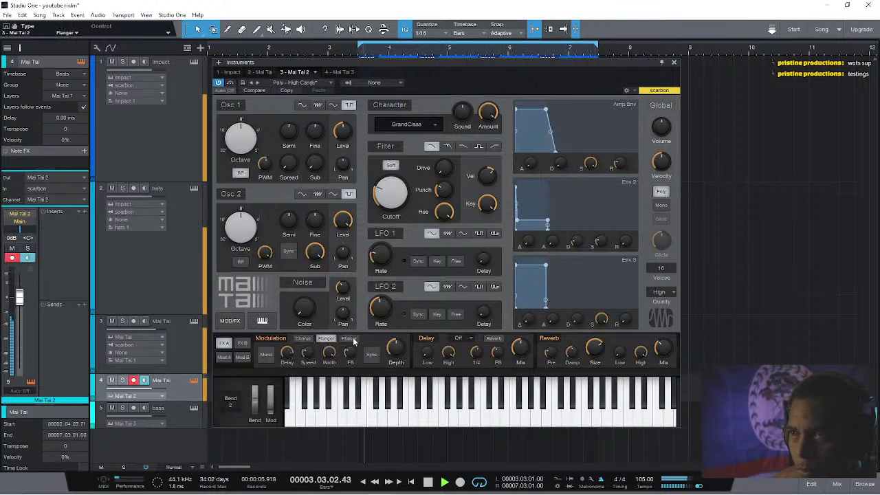
left_click(350, 338)
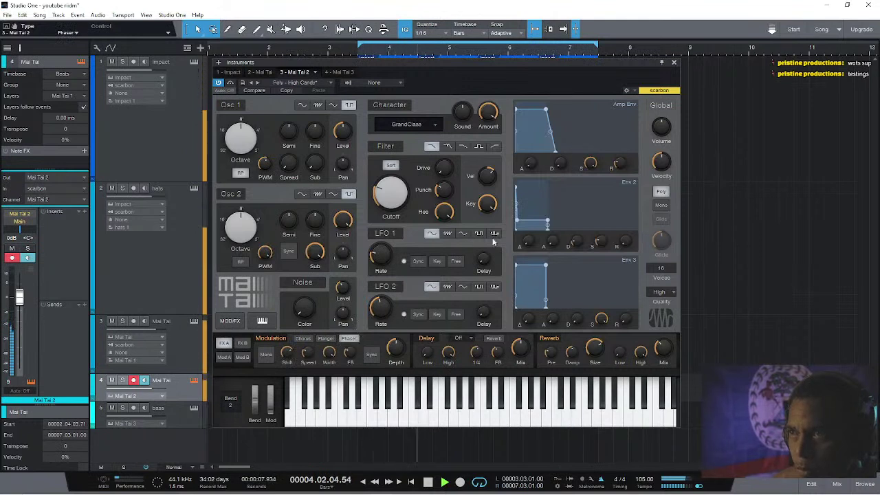
left_click(302, 338)
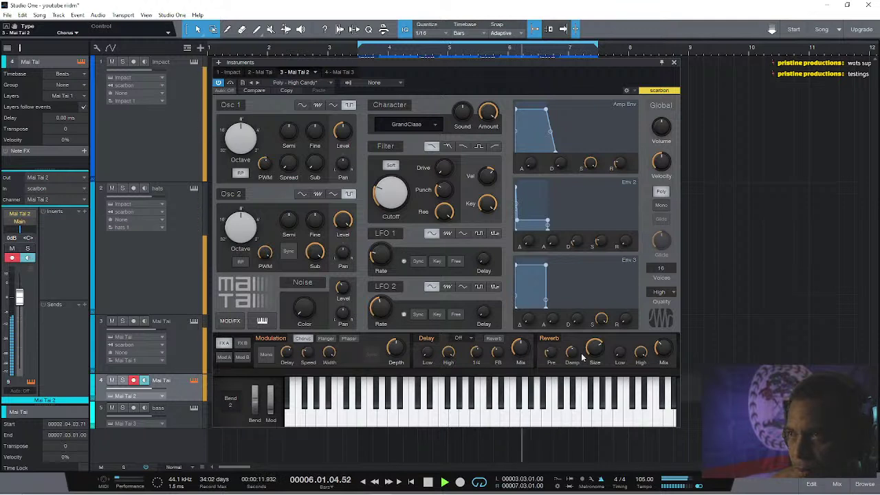
Set the instrument's reverb low attenuation to -8.0 dB and close its window.
left_click_drag(619, 352, 612, 306)
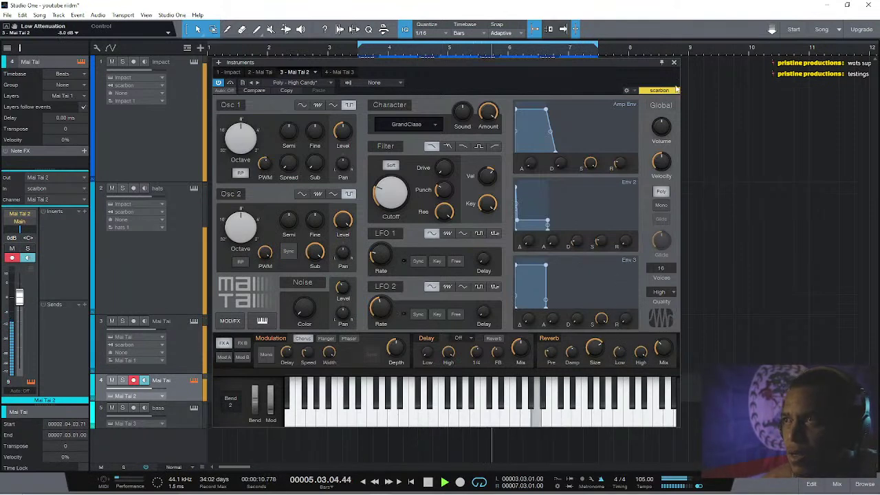
left_click(674, 64)
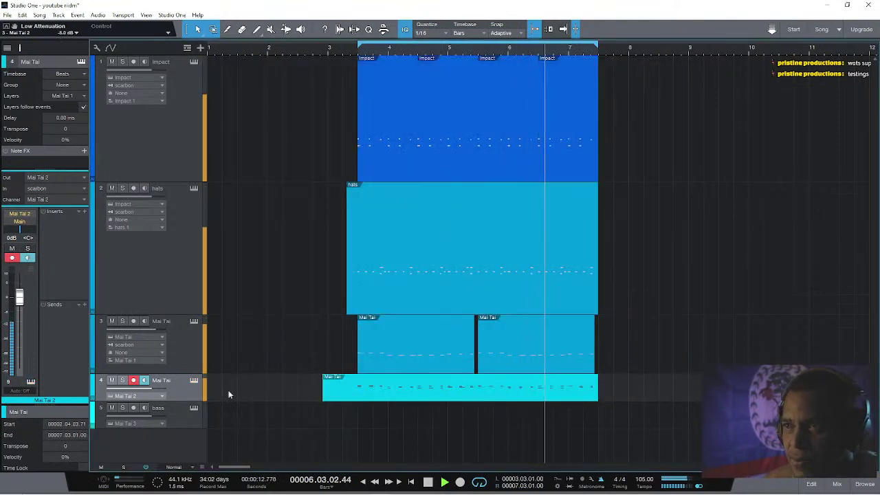
Trim the start of the lower Mai Tai part to 3.02.04 and route its channel output to the Music bus.
left_click_drag(322, 389, 352, 391)
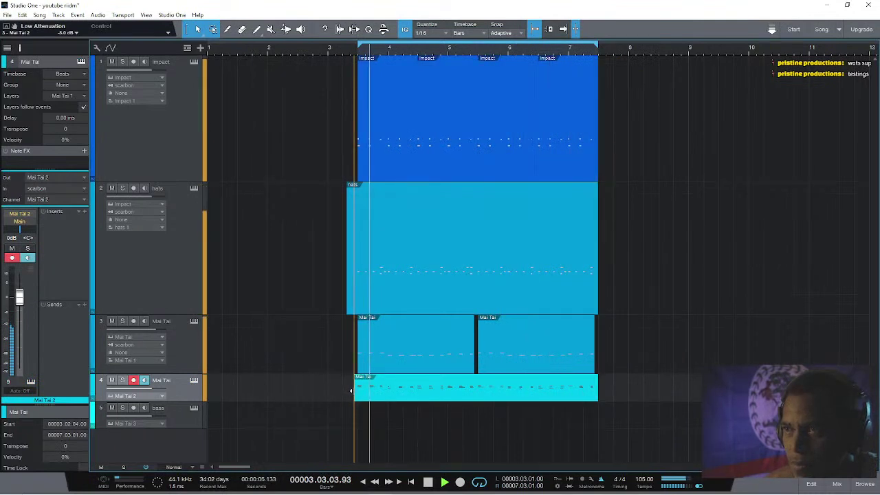
left_click(22, 222)
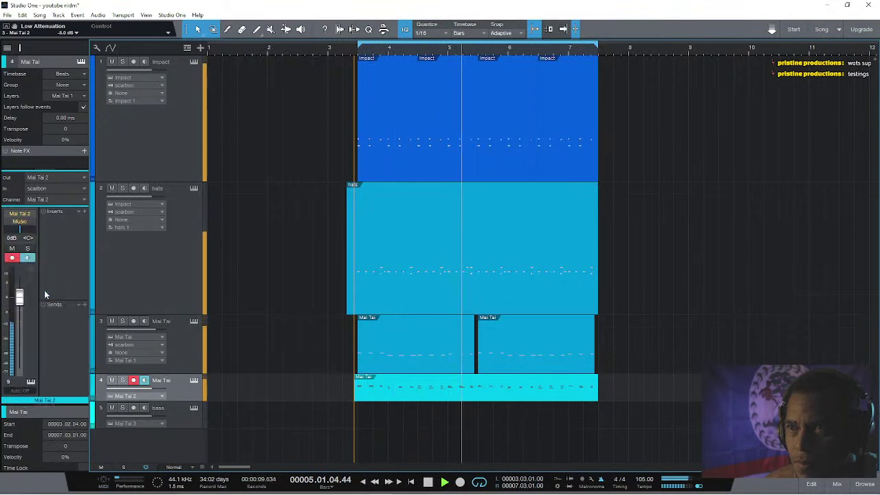
left_click(28, 290)
Reduce the height of the hats track and lower the upper Mai Tai track's volume to +2.1 while the loop plays.
left_click(195, 297)
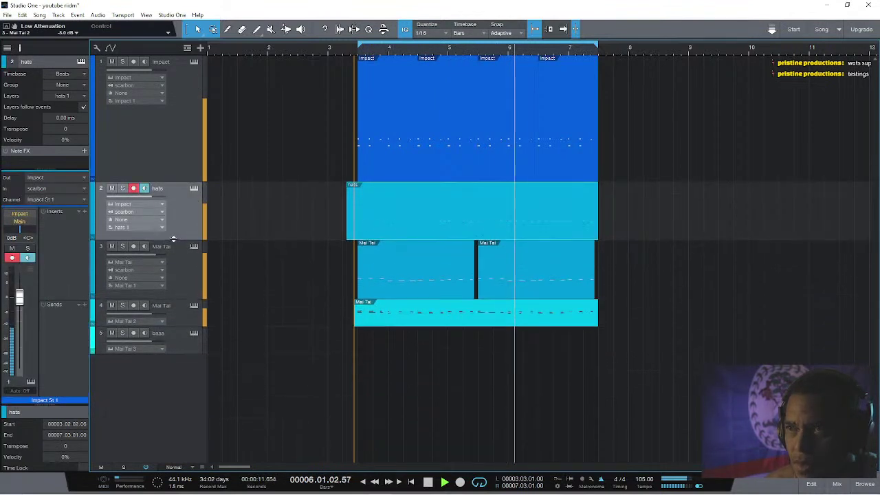
left_click(179, 282)
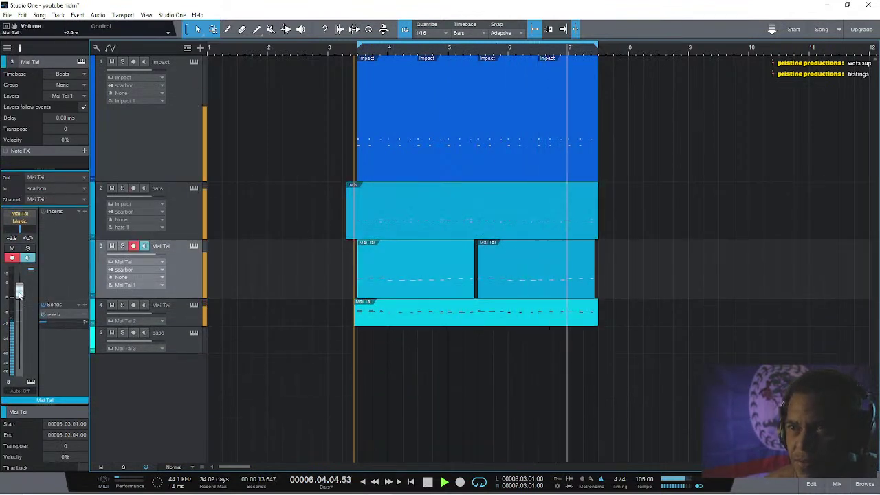
left_click_drag(19, 290, 19, 295)
left_click(157, 149)
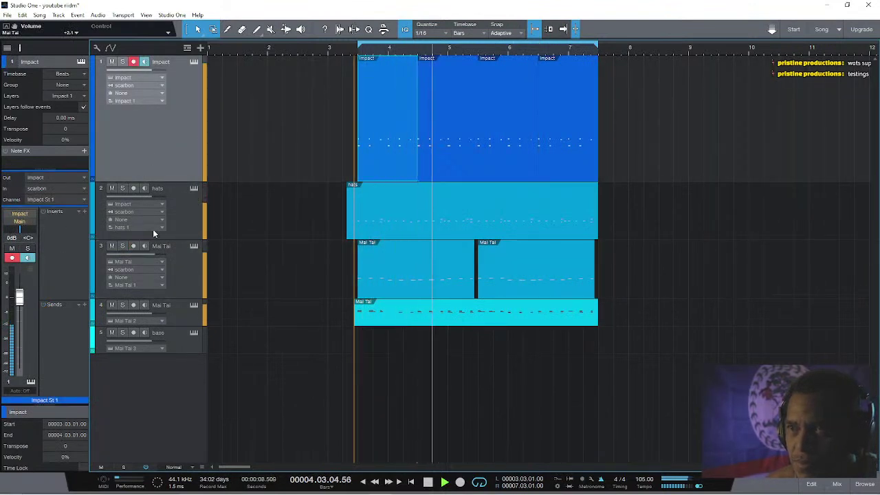
left_click(181, 258)
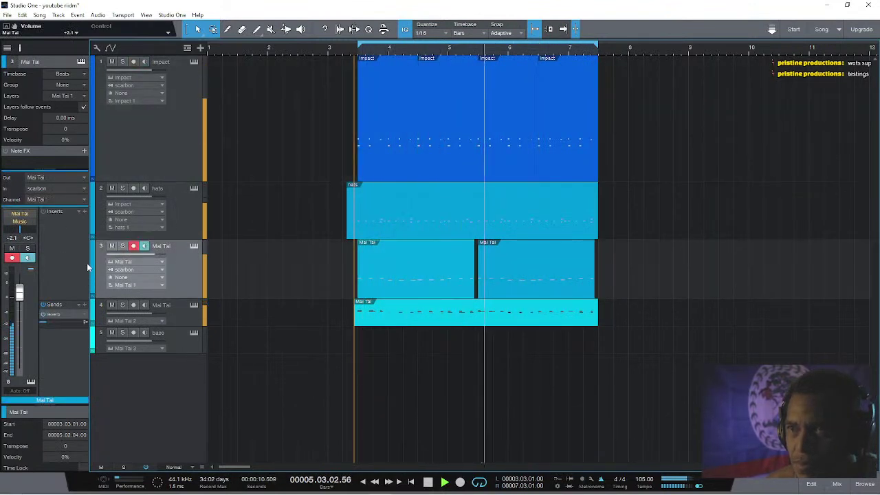
key("space")
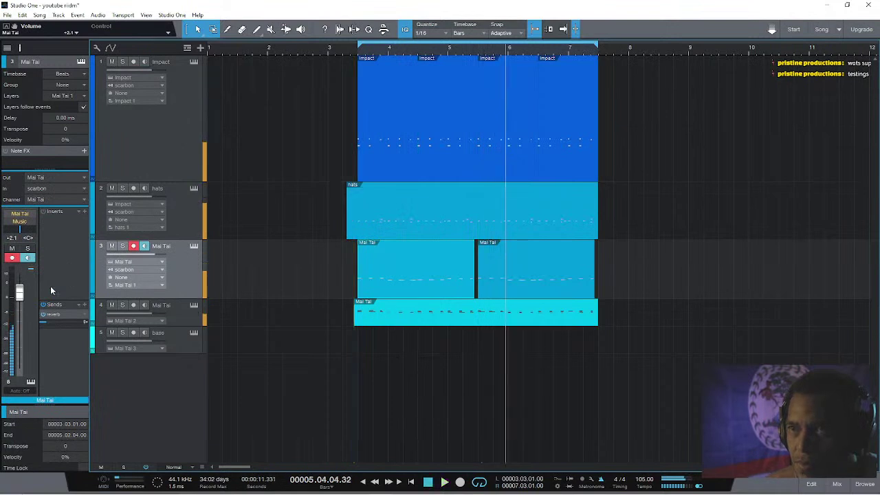
left_click(84, 215)
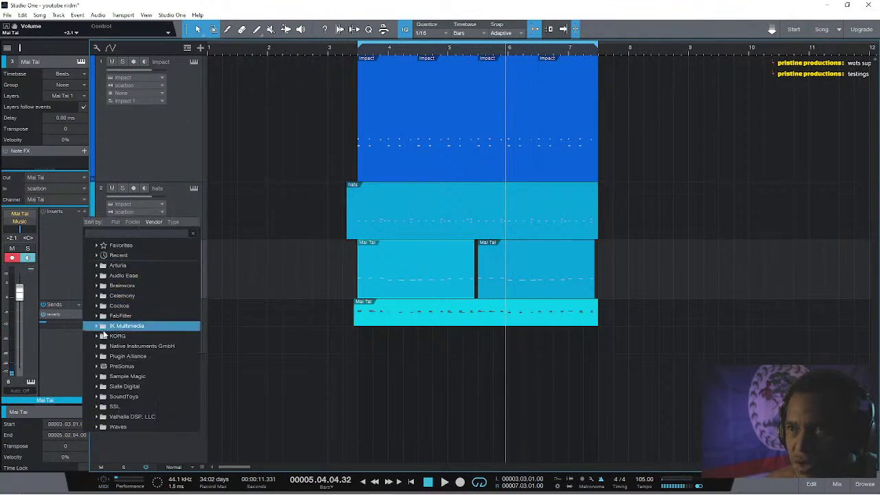
key("Down")
key("Down")
key("Home")
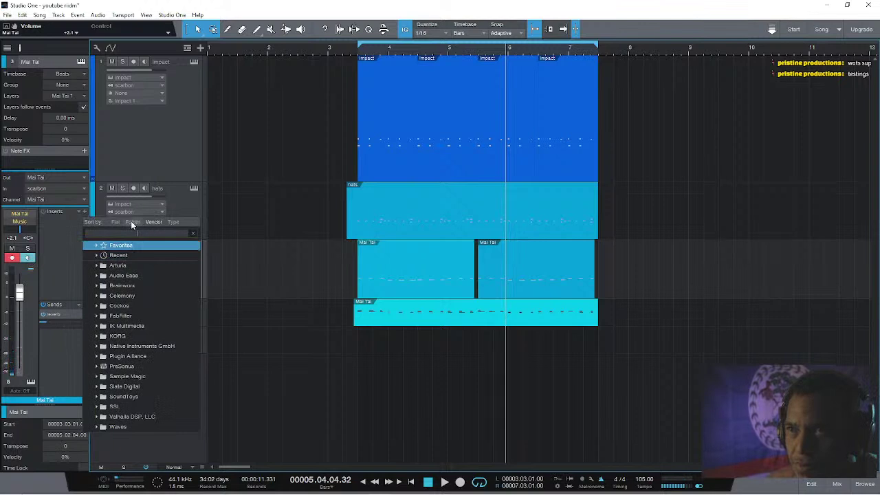
left_click(97, 367)
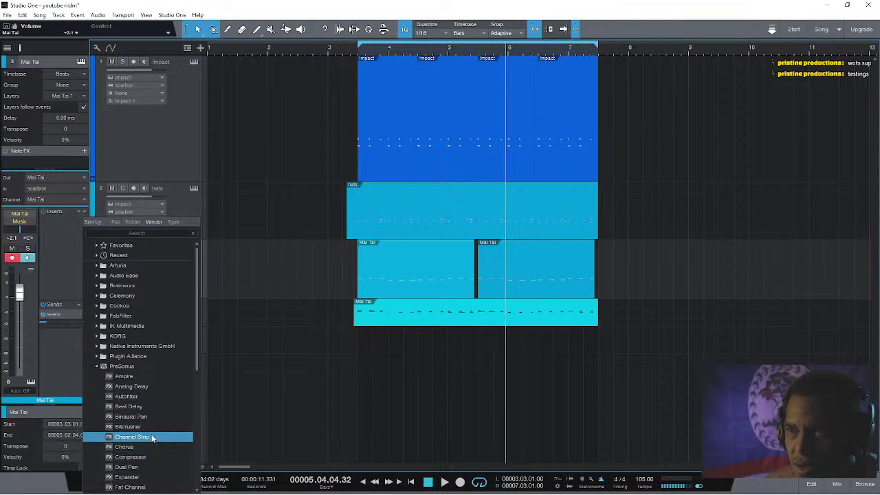
left_click(145, 477)
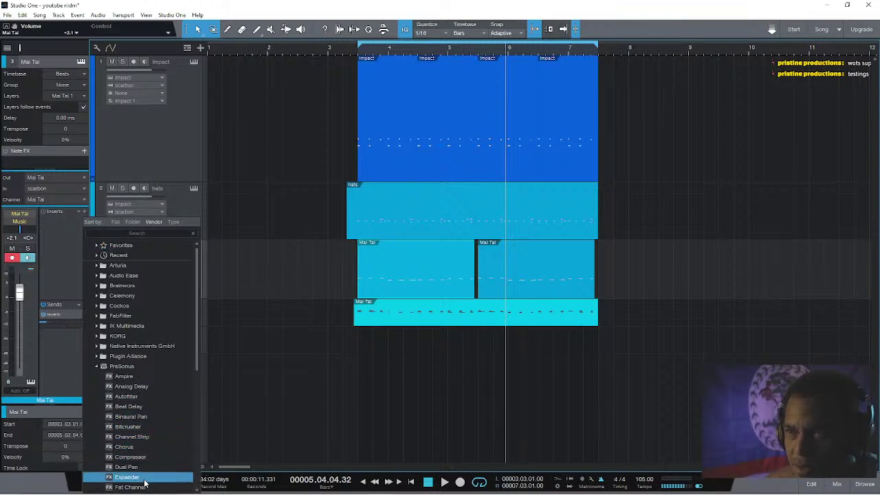
left_click(145, 479)
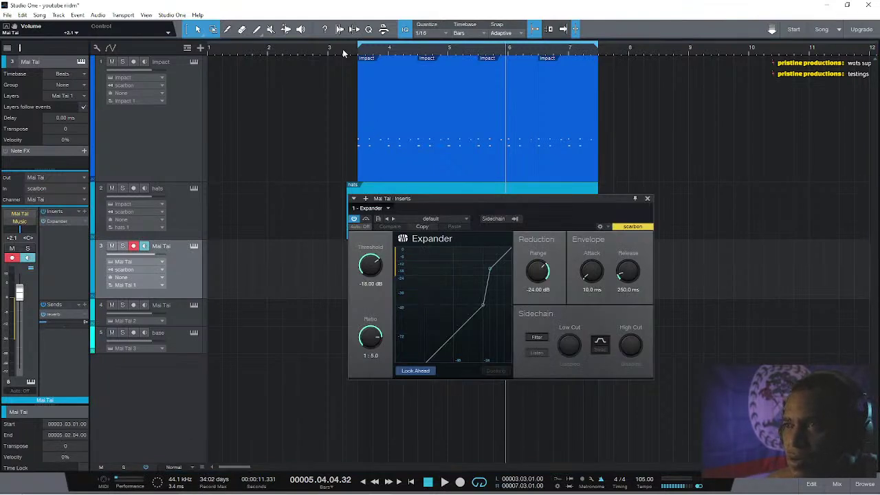
left_click(343, 53)
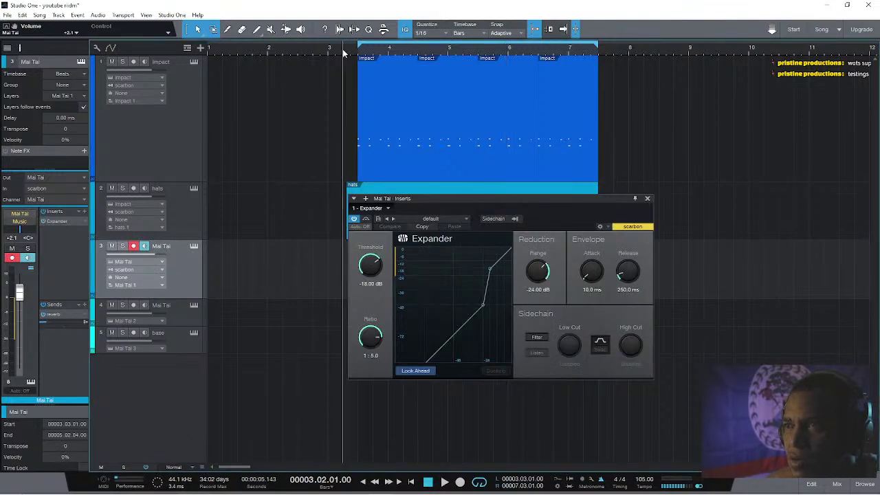
left_click(84, 222)
left_click(85, 233)
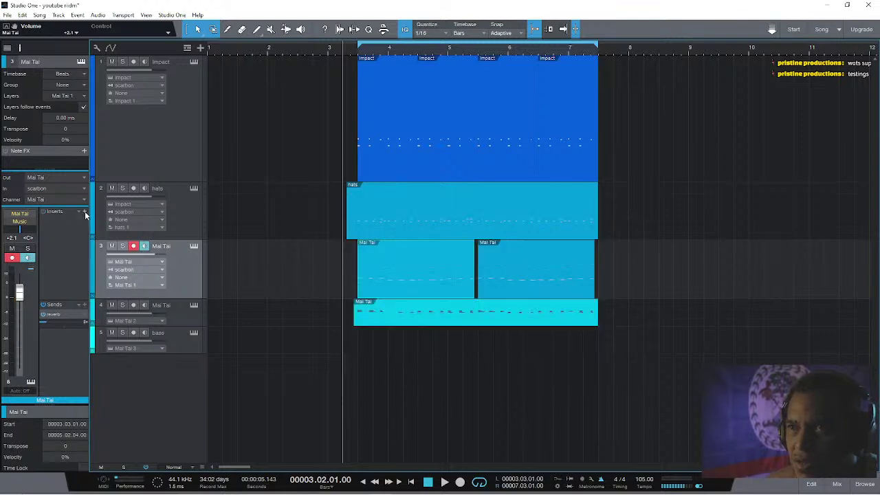
Insert the PreSonus Fat Channel on the upper Mai Tai track and set its high pass to 31 Hz while the loop plays.
left_click(84, 213)
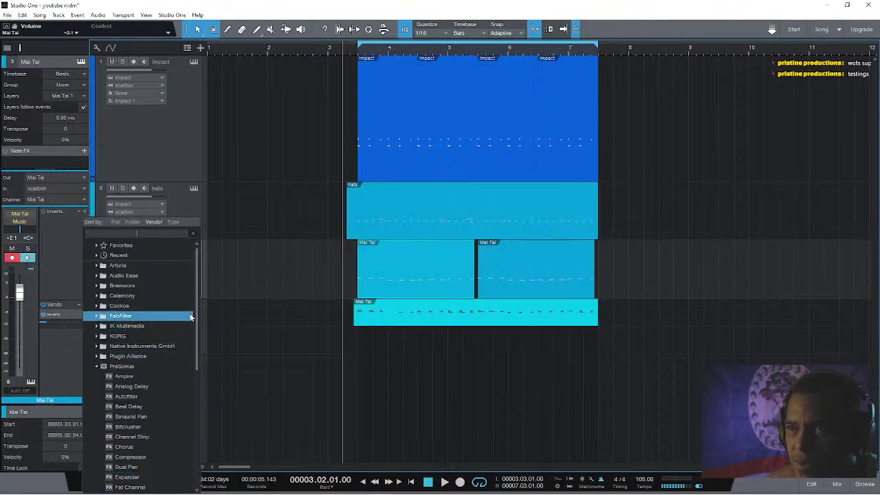
left_click_drag(196, 318, 197, 348)
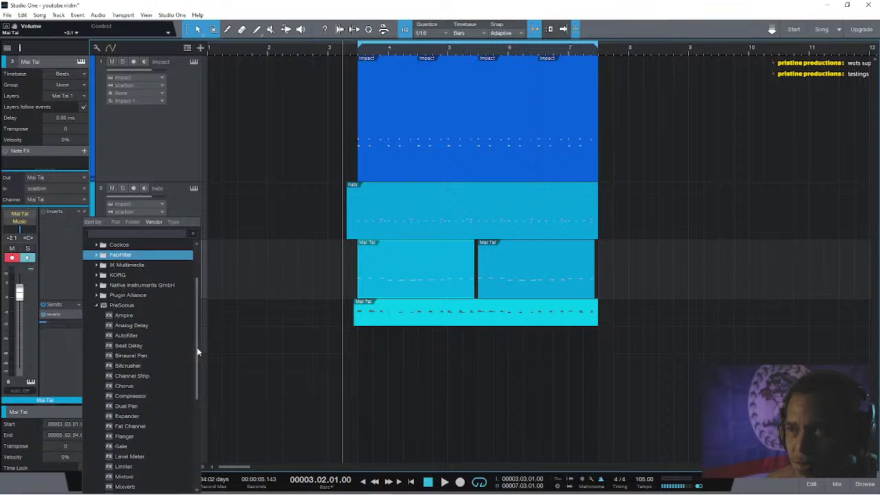
left_click(145, 426)
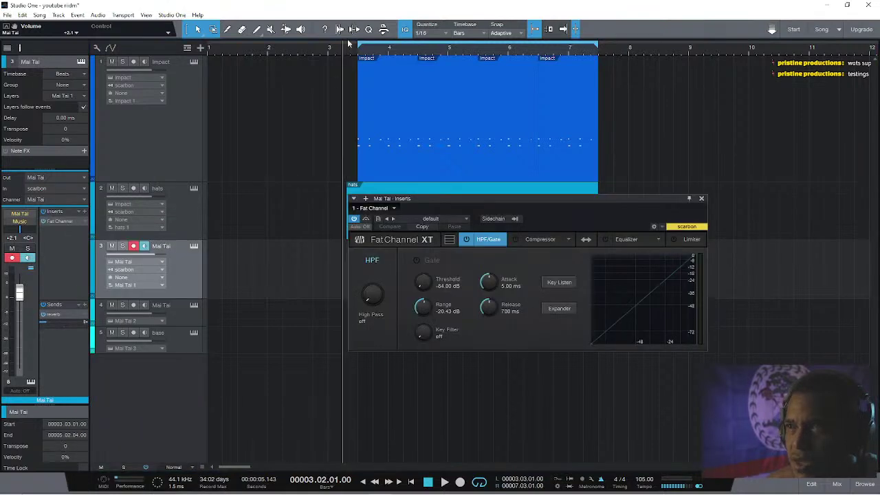
key("space")
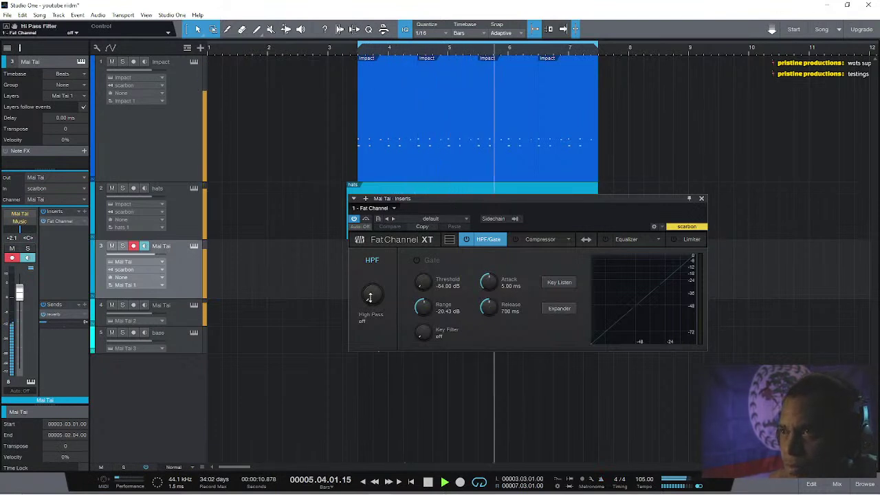
left_click_drag(377, 297, 378, 292)
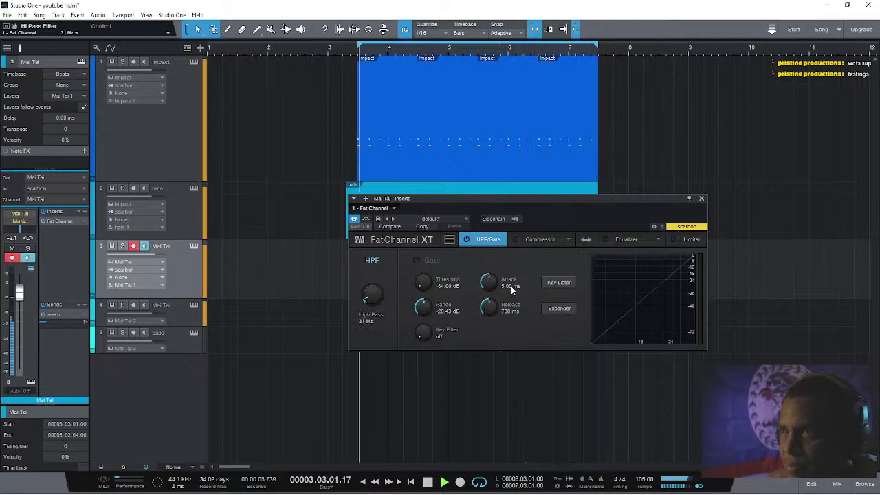
Turn on the Fat Channel's compressor and choose the FET model.
left_click(539, 242)
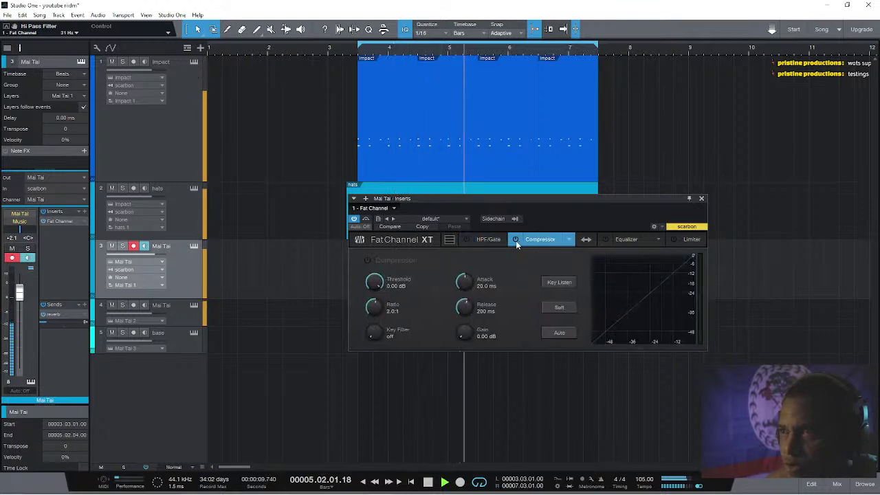
left_click(516, 238)
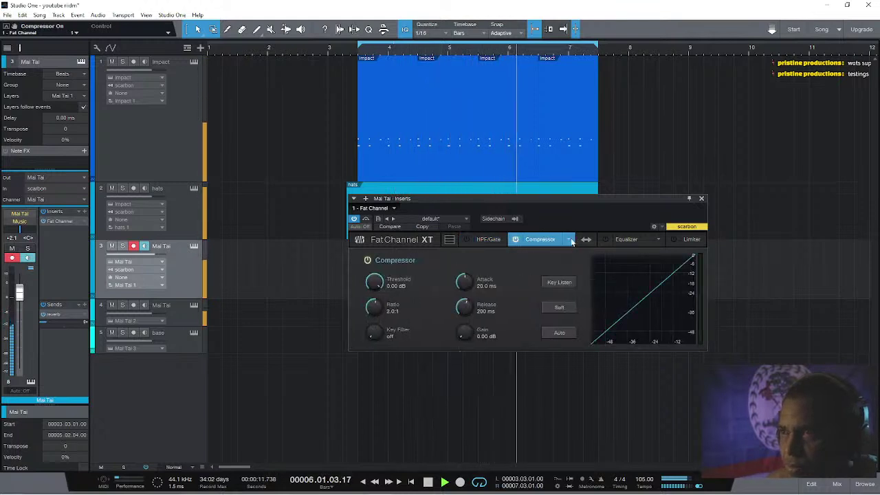
left_click(570, 239)
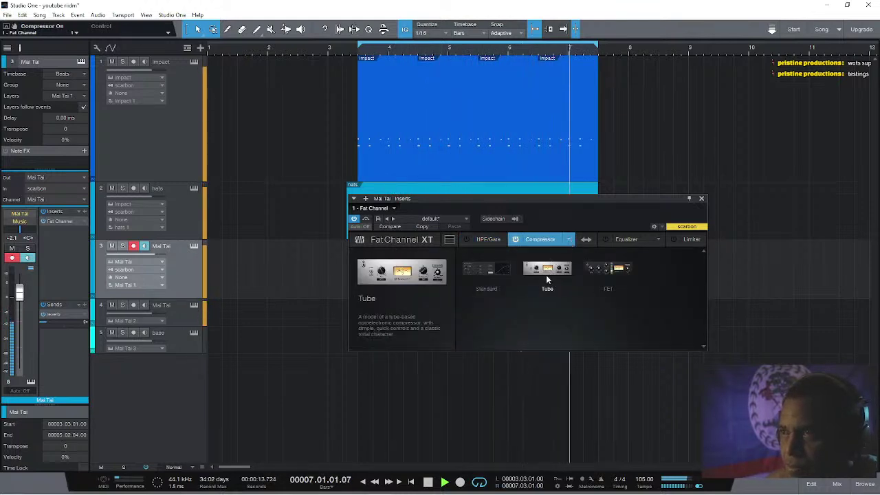
left_click(605, 275)
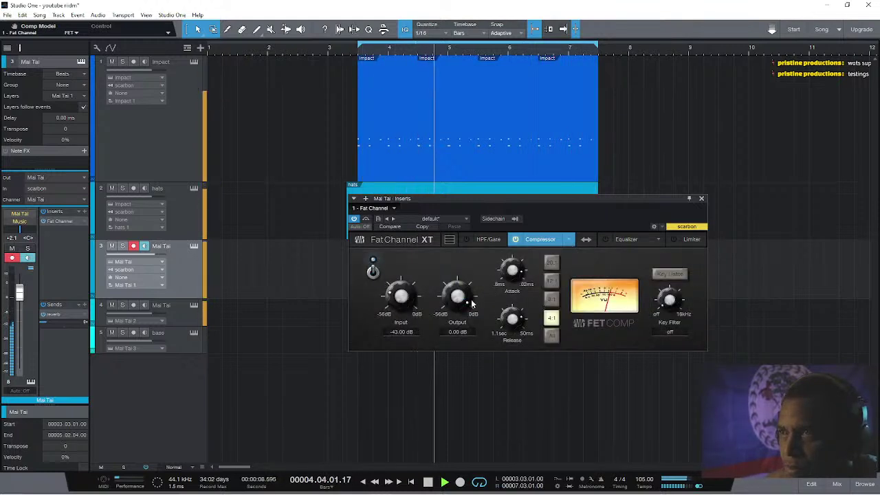
Adjust the FET compressor's release and set its input to -39.36 dB and output to -14.84 dB, keeping the FET model.
left_click_drag(400, 300, 399, 295)
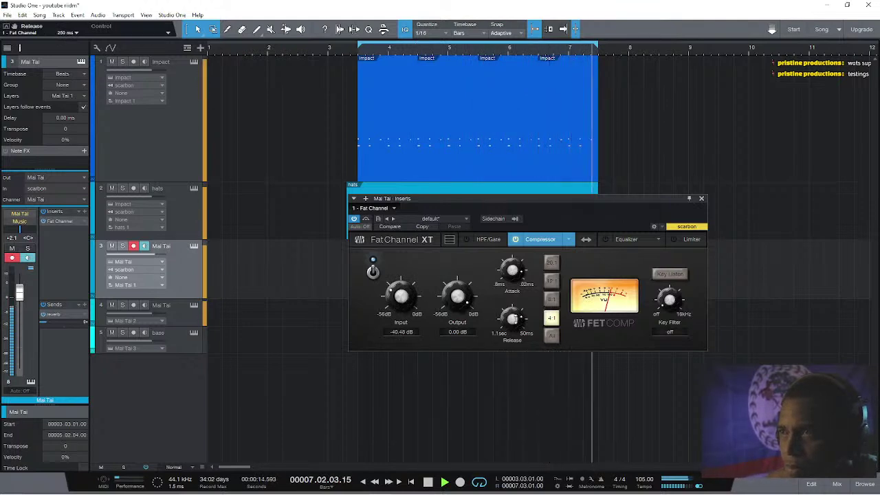
left_click_drag(515, 369, 517, 330)
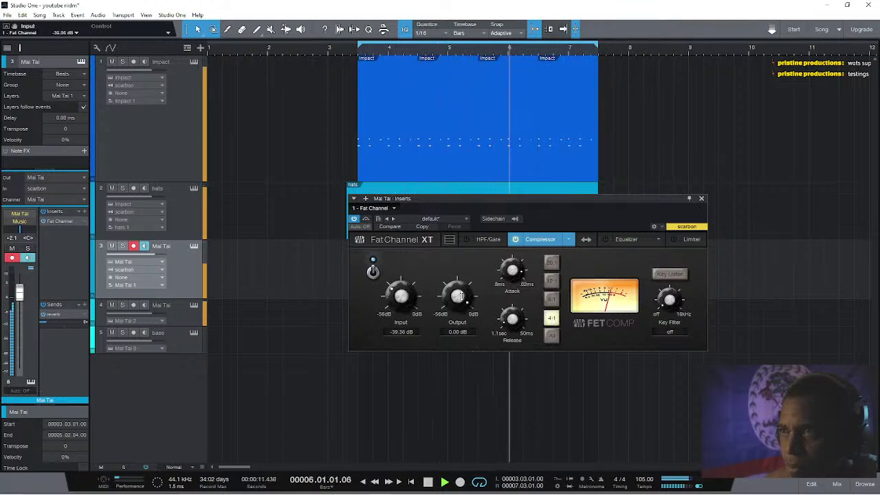
left_click_drag(459, 296, 461, 322)
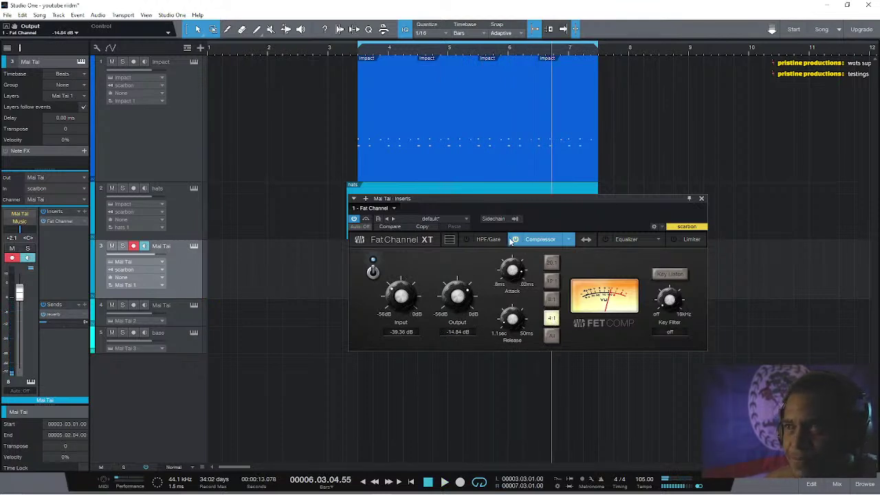
left_click(570, 239)
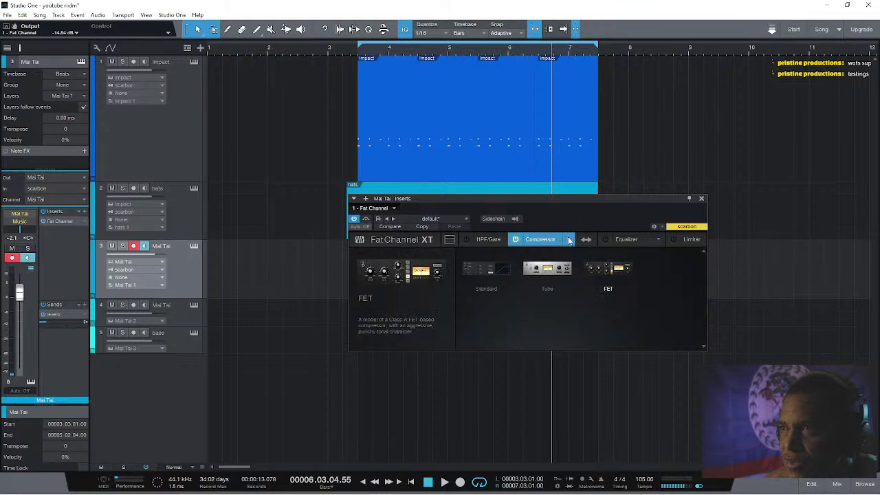
left_click(602, 269)
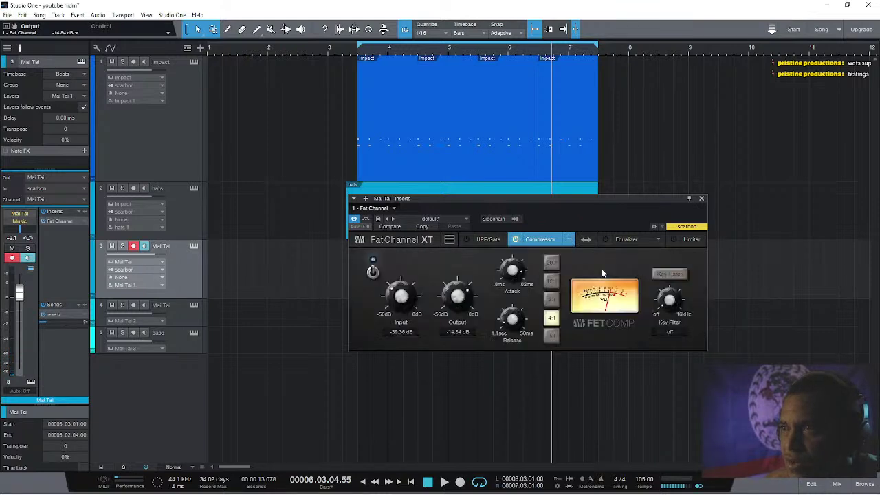
Replay the loop from its start and raise the compressor's input to -26.48 dB and output to -9.52 dB.
left_click(357, 57)
key("space")
scroll(397, 292, "down", 1)
left_click_drag(398, 291, 393, 269)
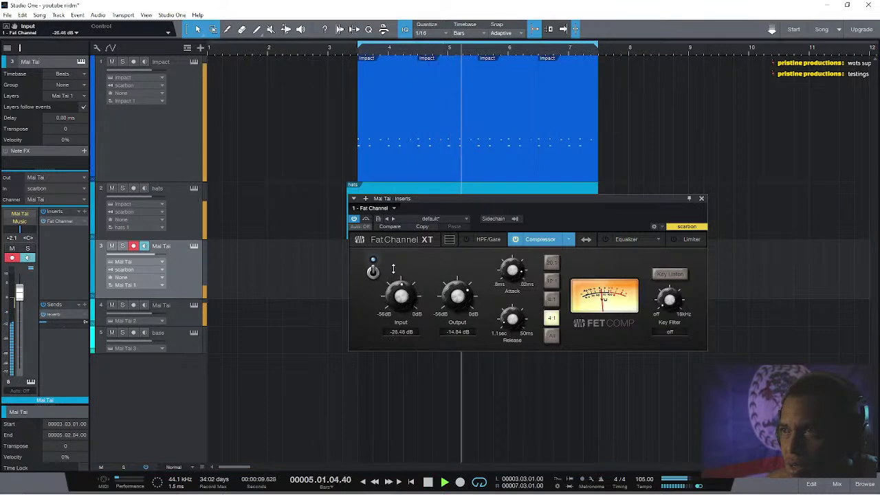
scroll(453, 295, "up", 4)
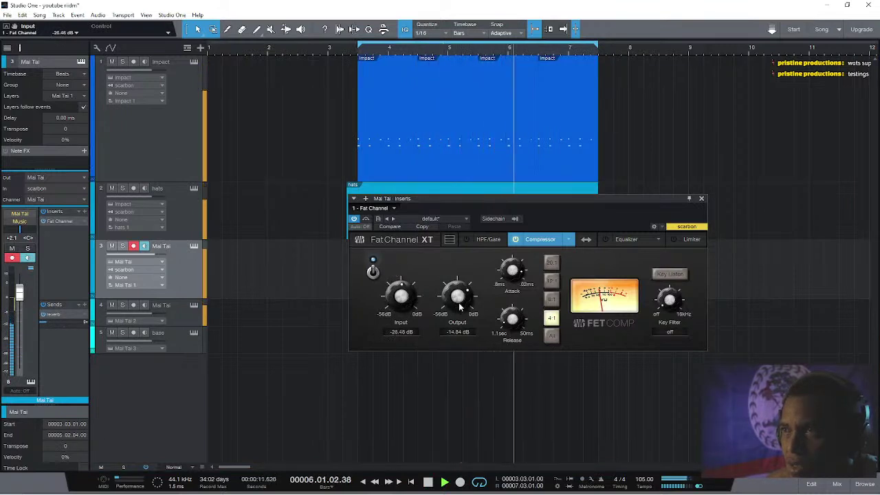
scroll(453, 294, "up", 4)
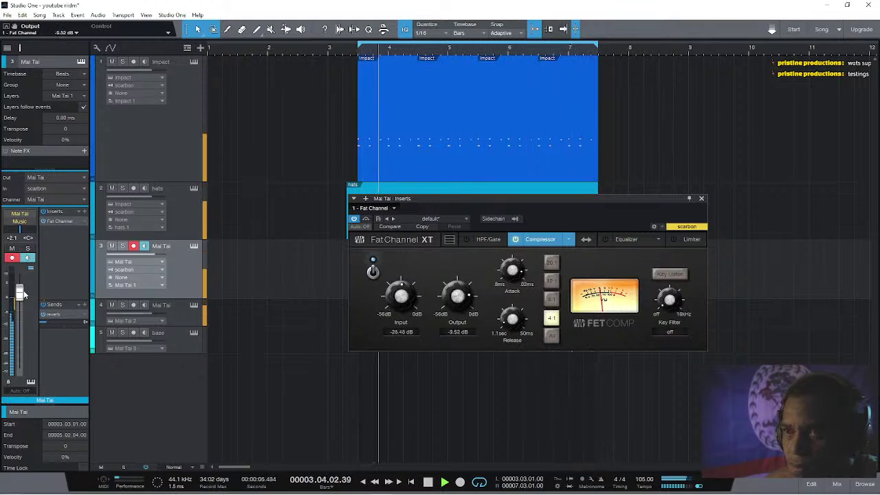
Lower the upper Mai Tai track's volume to 0 dB while the loop plays.
scroll(20, 294, "down", 2)
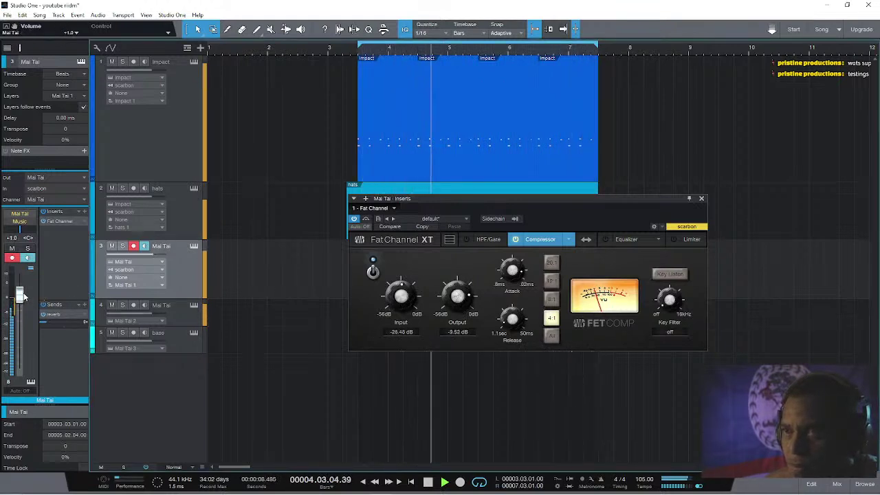
scroll(21, 294, "down", 1)
scroll(21, 297, "down", 1)
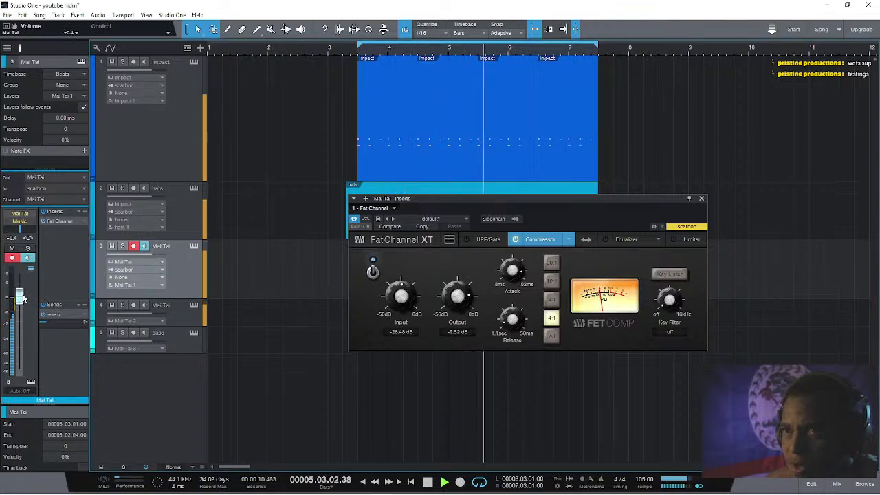
scroll(21, 297, "up", 1)
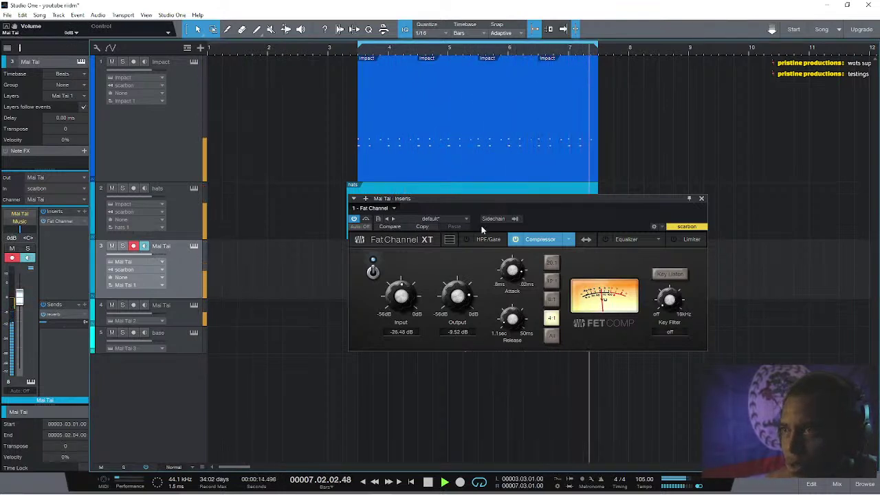
Turn on the Fat Channel's Standard equalizer and boost the high-mid band by about 3.24 dB at 1.53 kHz.
left_click(626, 239)
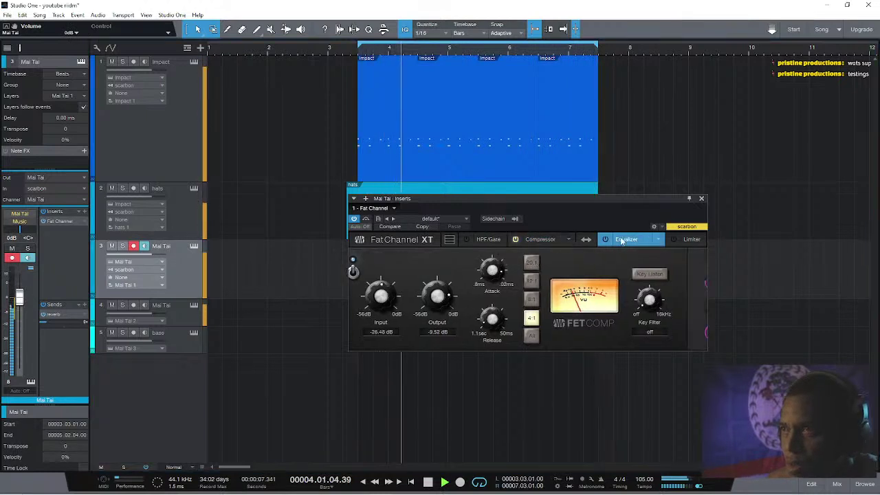
left_click(658, 239)
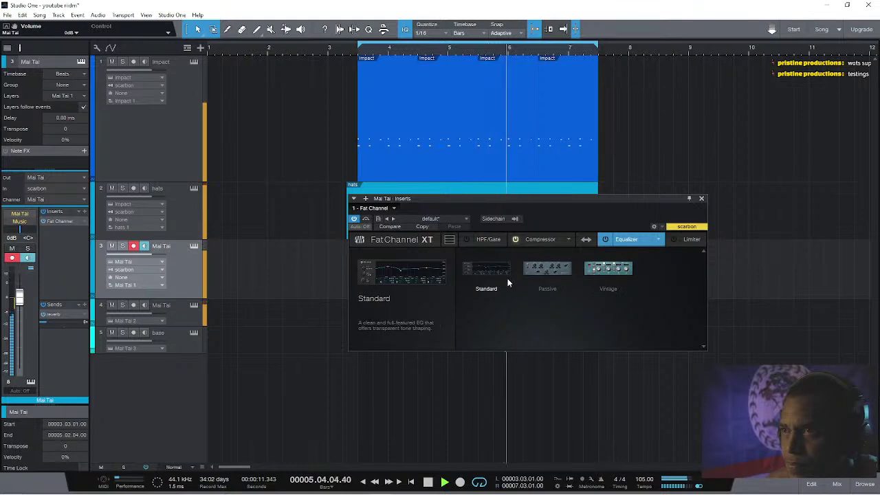
left_click(495, 273)
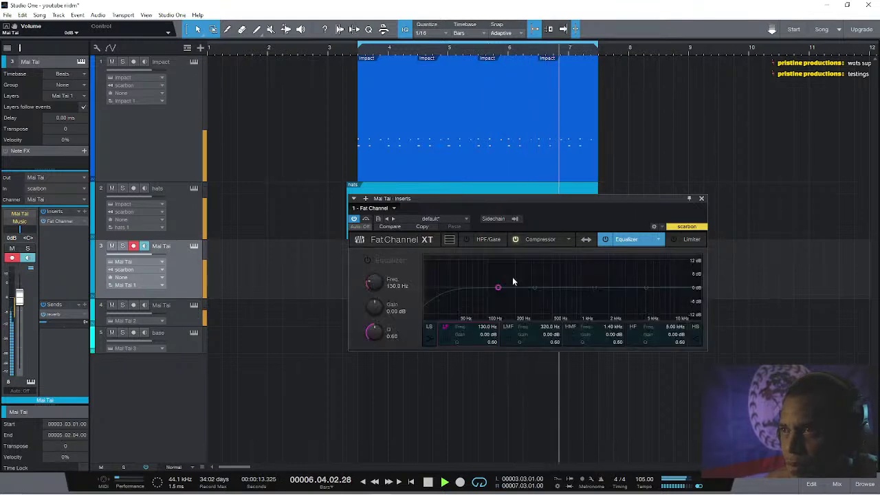
left_click(366, 261)
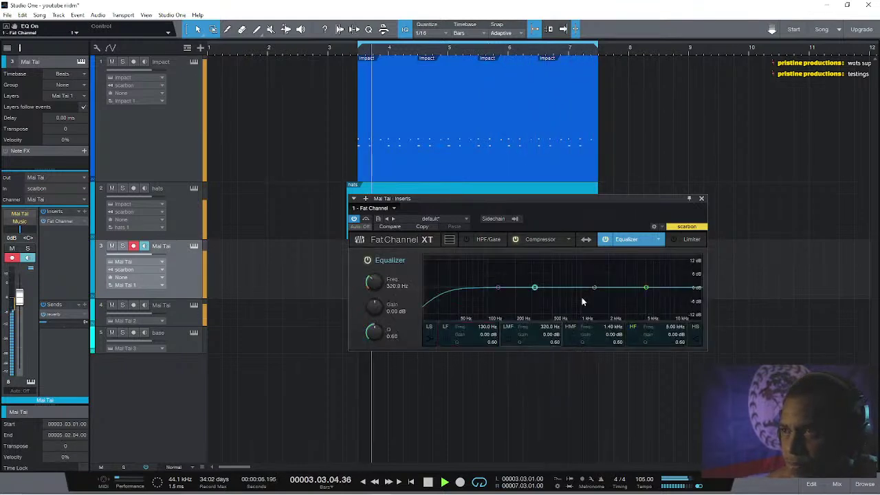
left_click(497, 288)
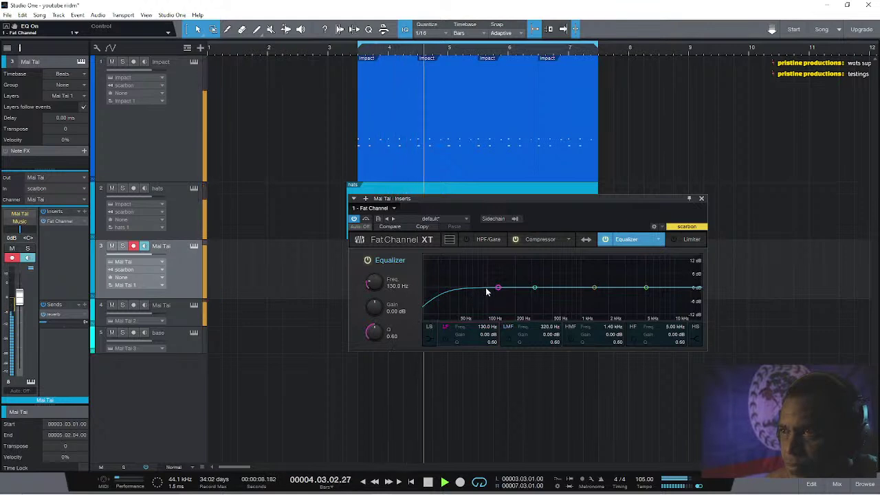
left_click(445, 339)
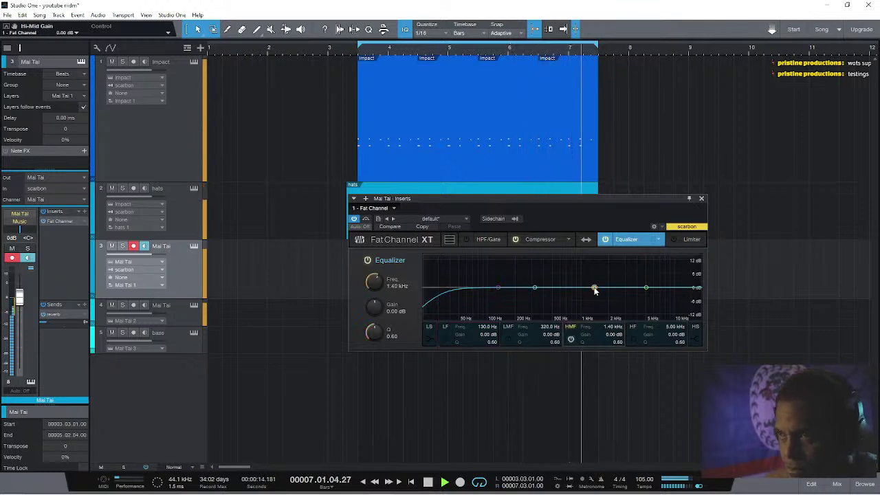
mouse_move(594, 288)
left_mouse_down()
mouse_move(603, 270)
mouse_move(598, 283)
left_mouse_up()
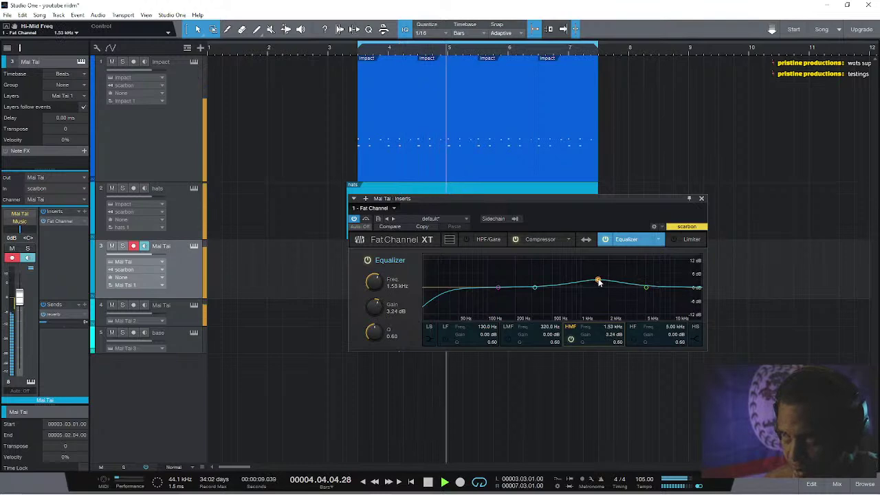
Switch the Fat Channel equalizer to the Vintage model, boost its low-mid gain to 2.24 dB, and close the plug-in window.
left_click(658, 240)
left_click(598, 273)
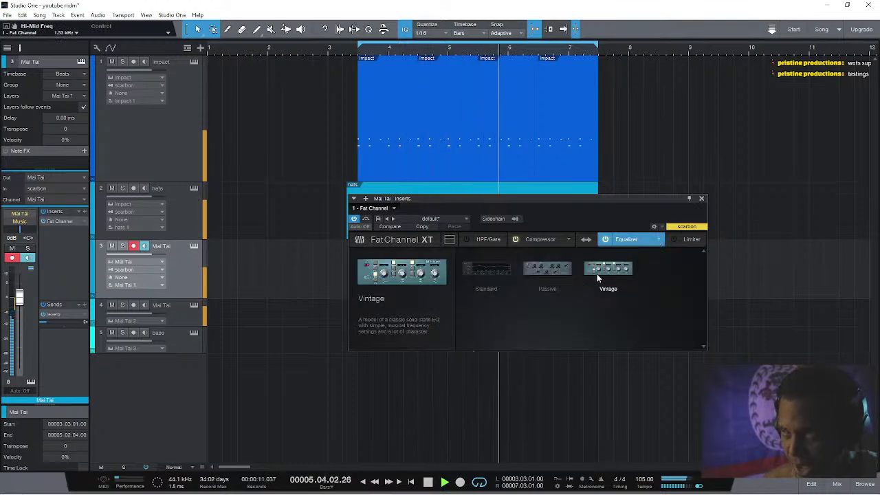
left_click(603, 274)
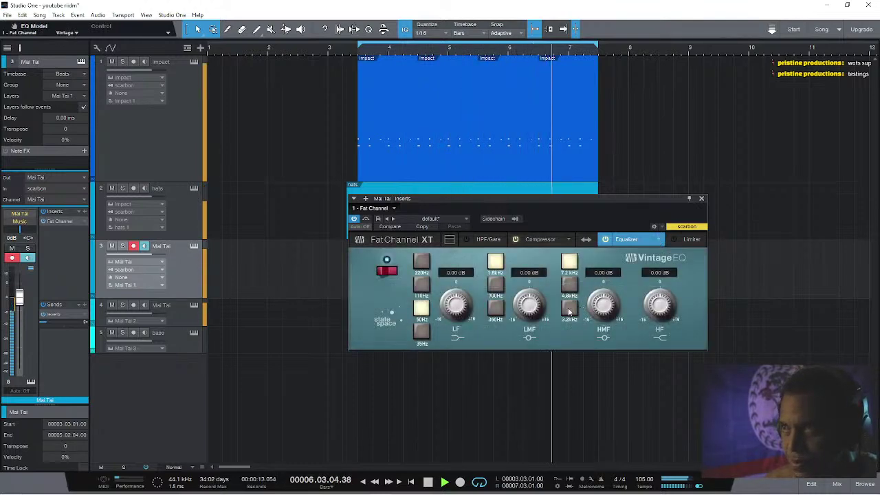
mouse_move(529, 304)
left_mouse_down()
mouse_move(516, 286)
mouse_move(517, 299)
left_mouse_up()
scroll(531, 307, "up", 3)
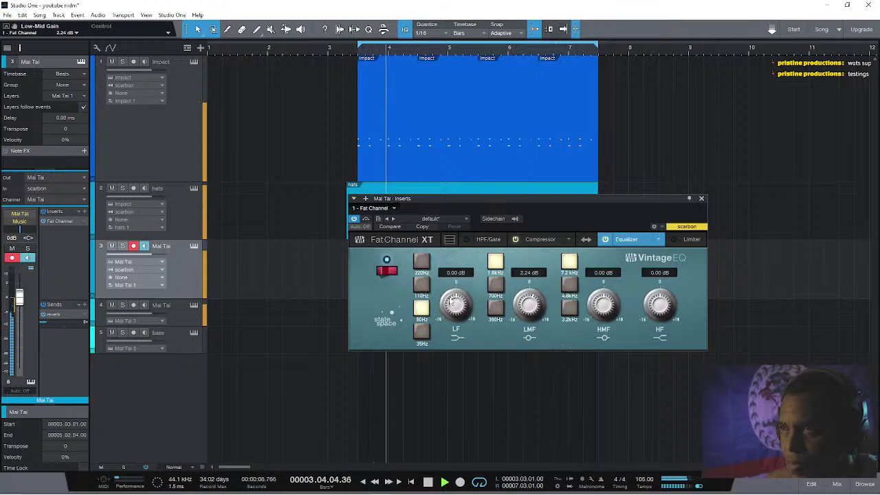
left_click(702, 200)
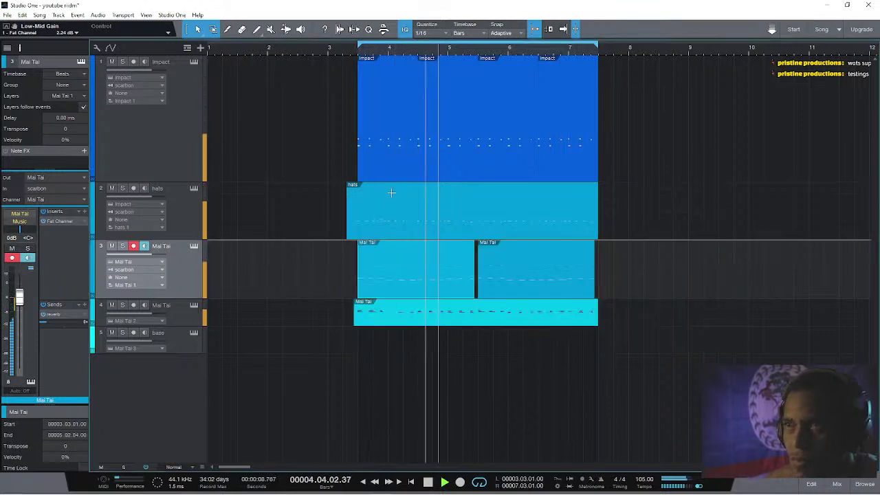
Insert a Fat Channel on the Impact drum track and play the loop from its start.
left_click(158, 155)
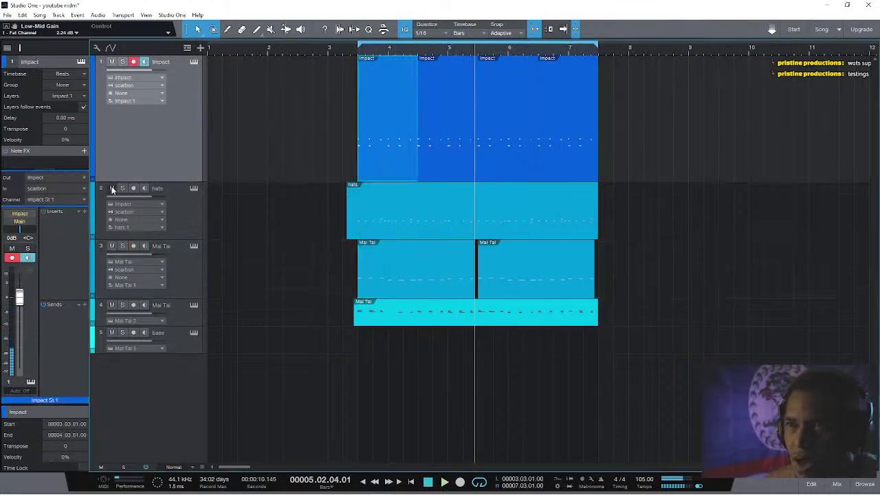
left_click(84, 211)
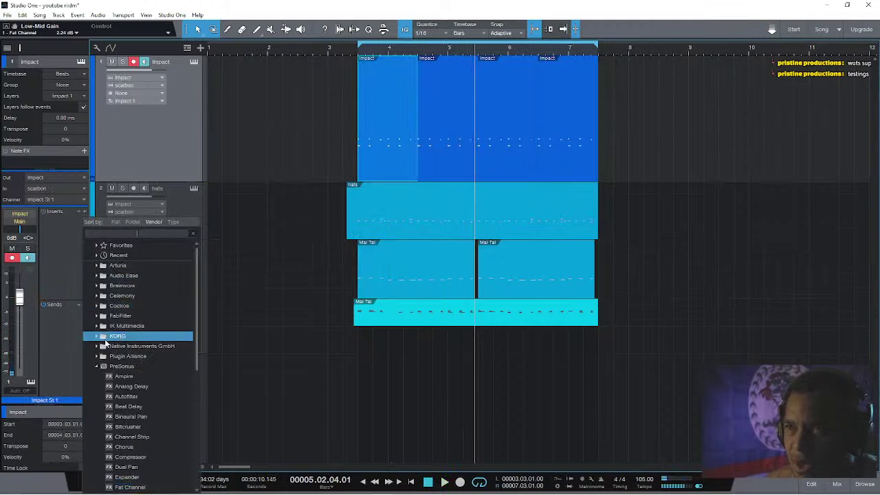
left_click(96, 256)
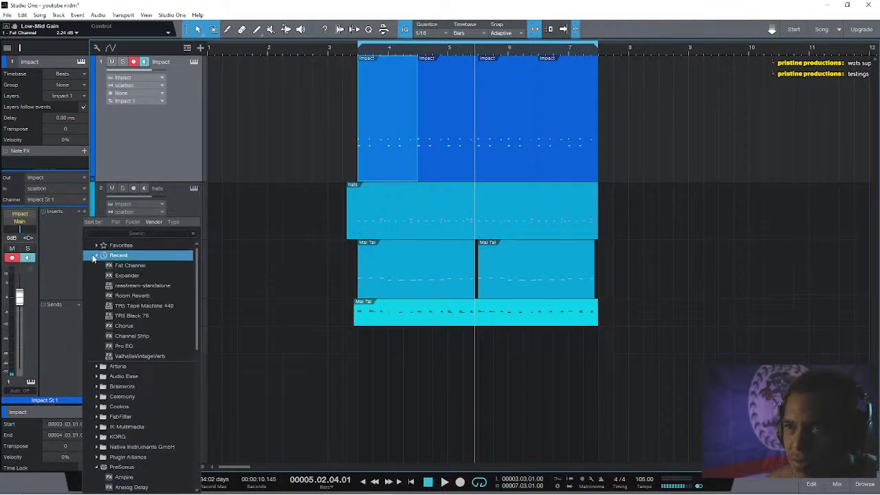
left_click(136, 270)
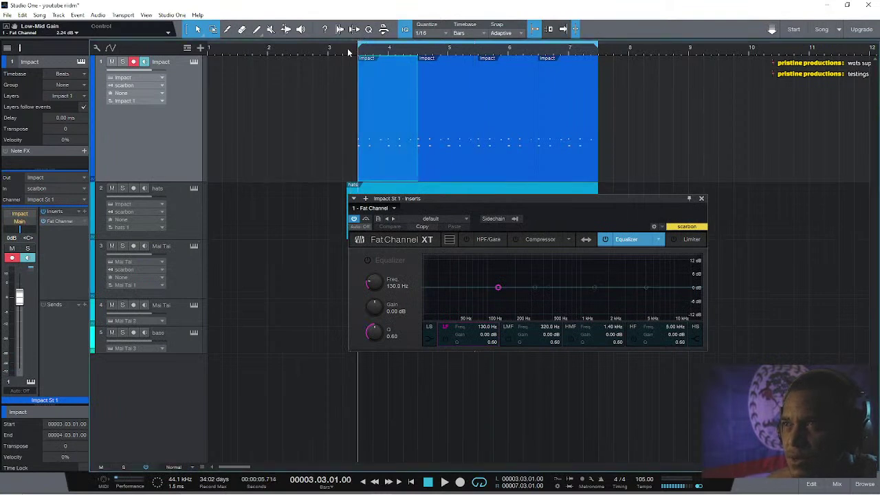
key("space")
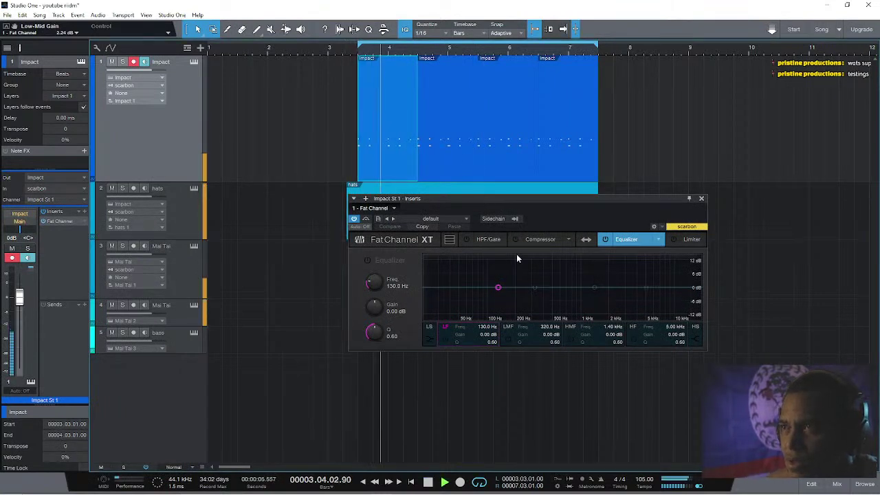
Change the Impact track's compressor to the Tube model, with gain at 50 and peak reduction at 81.5.
left_click(542, 239)
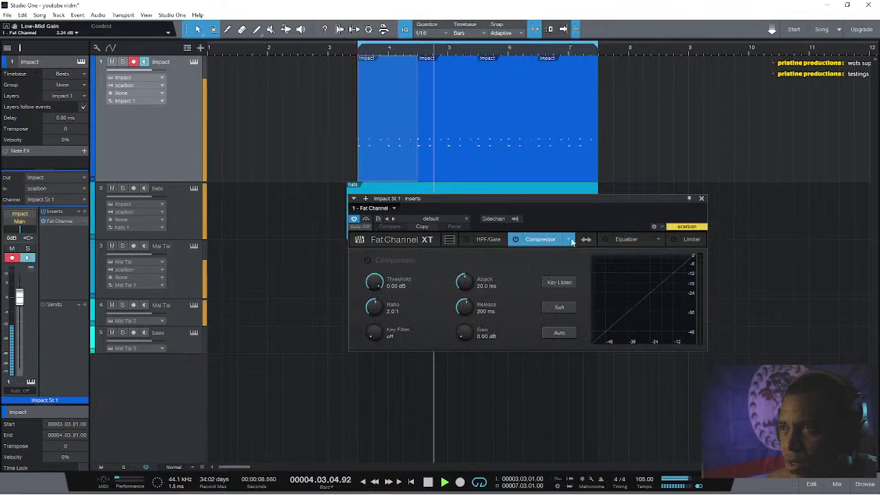
left_click(565, 240)
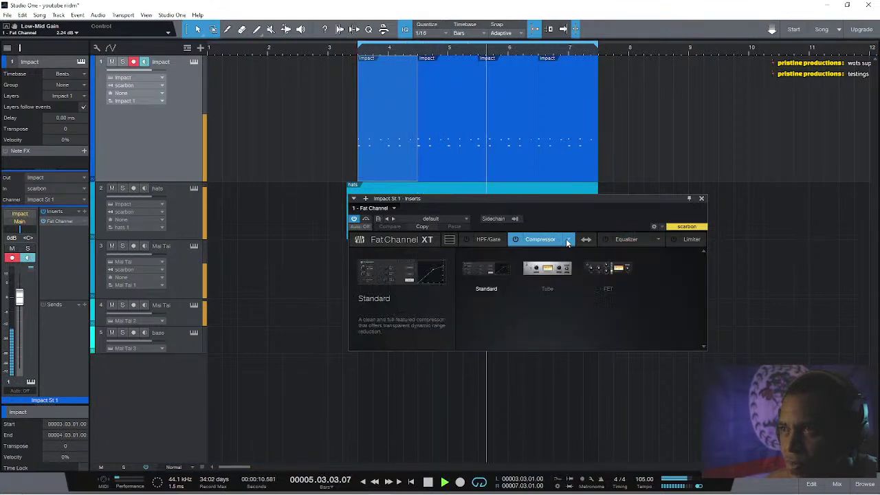
left_click(558, 276)
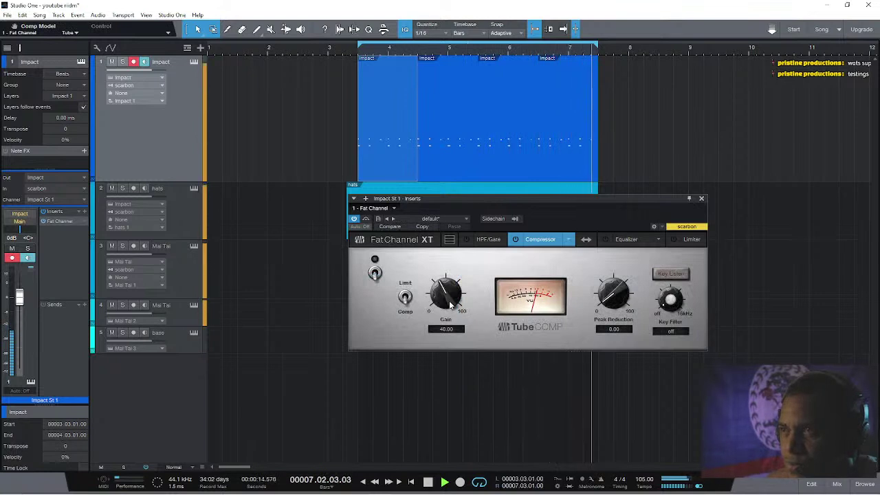
left_click_drag(451, 305, 449, 297)
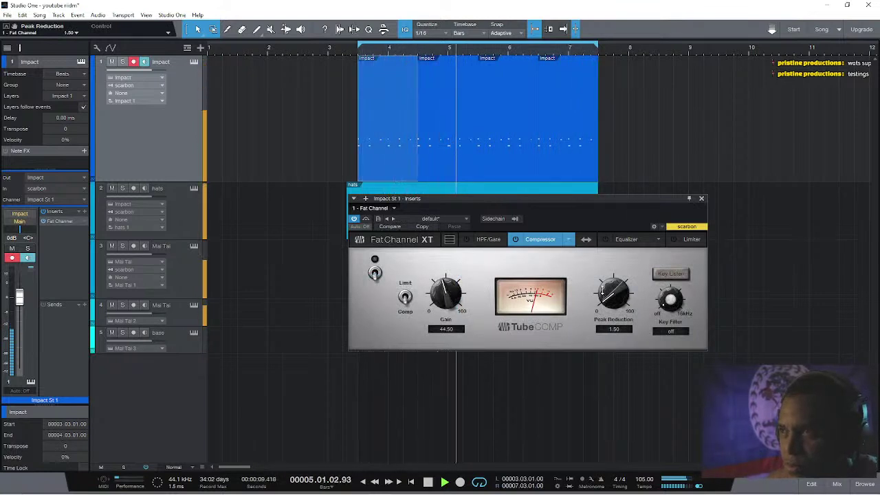
left_click_drag(606, 297, 601, 261)
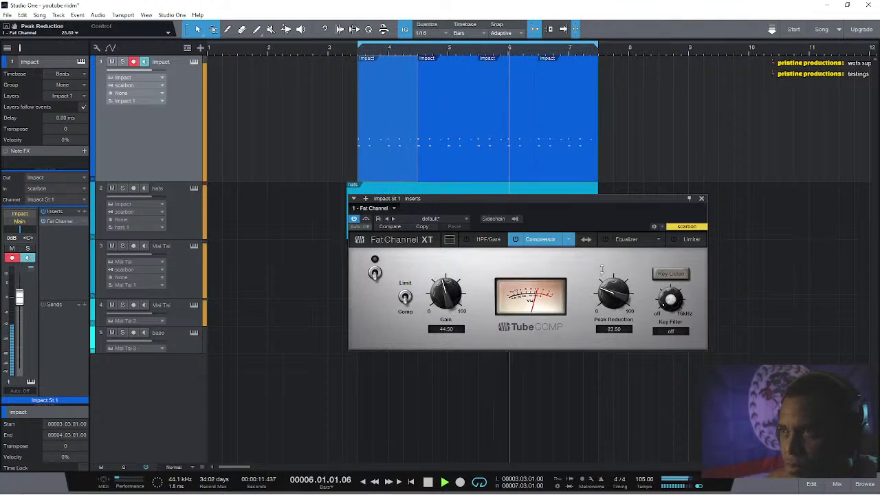
left_click_drag(441, 308, 441, 299)
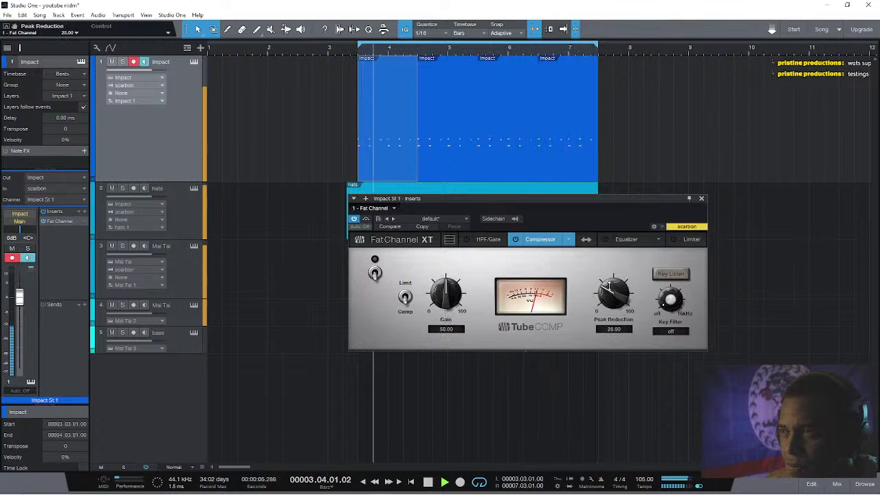
left_click_drag(610, 295, 603, 232)
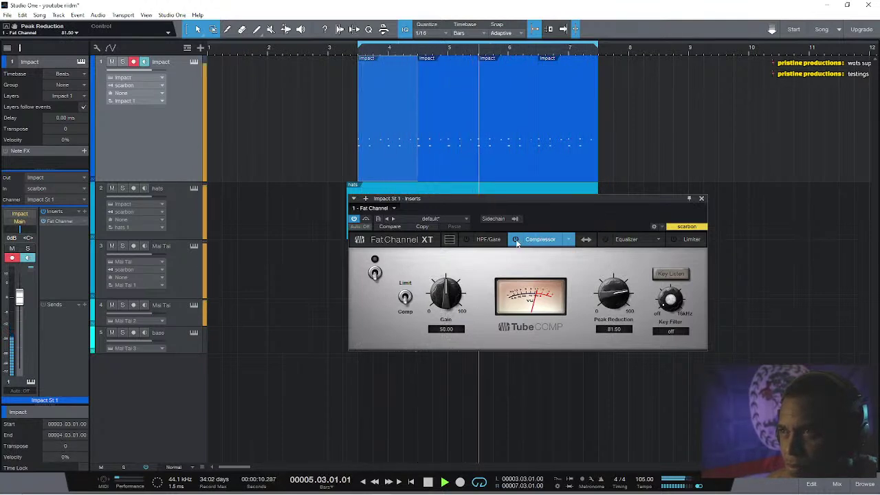
Turn on the Tube compressor and reduce its gain to 46 and its peak reduction to 54.
left_click_drag(606, 289, 613, 335)
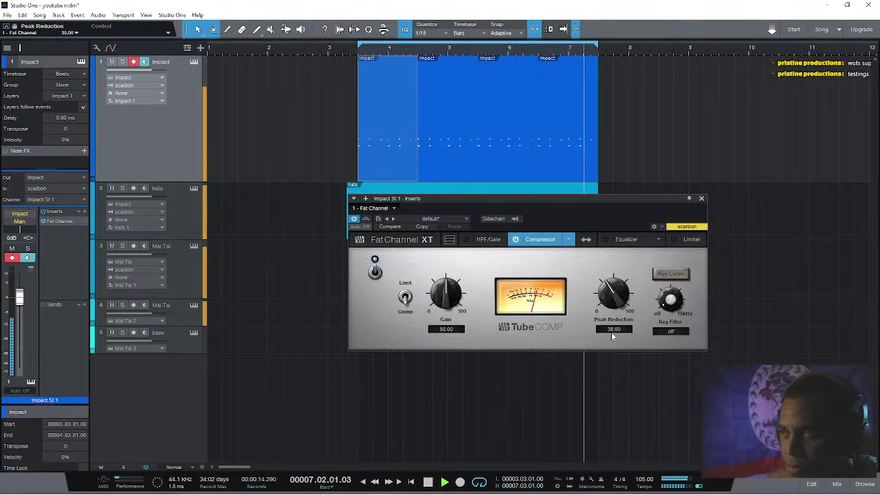
left_click_drag(451, 293, 450, 297)
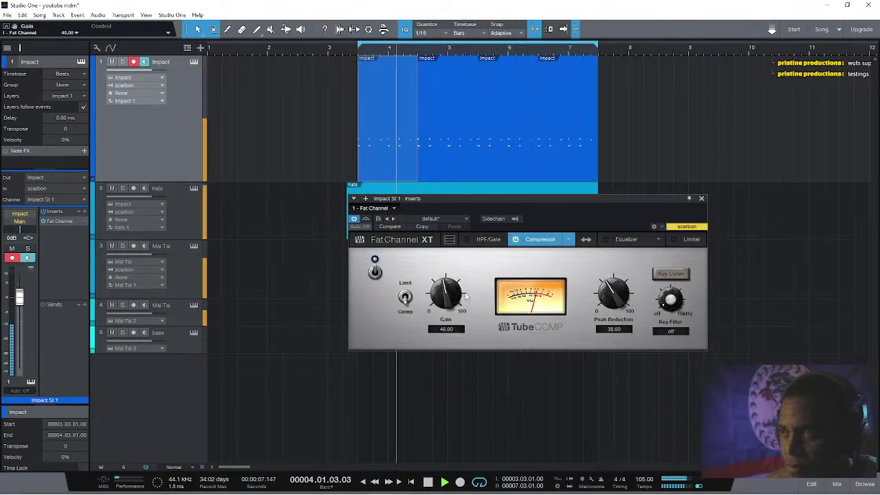
left_click_drag(614, 294, 611, 274)
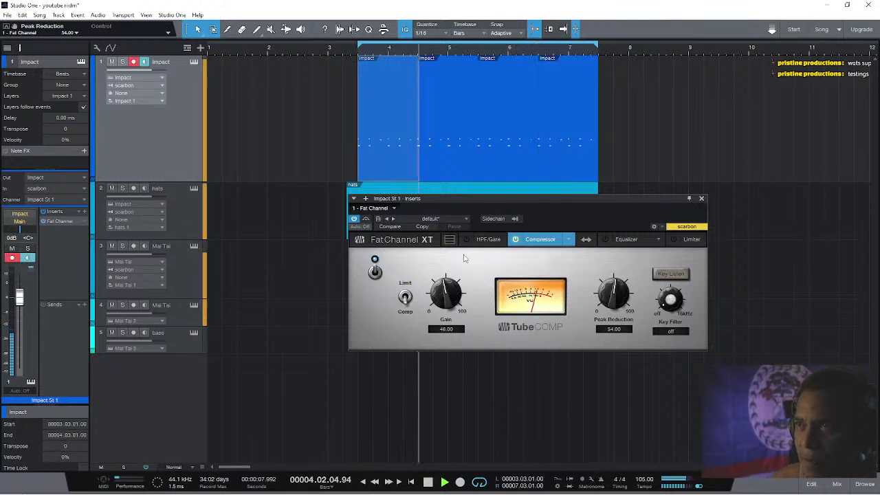
Compare the drums with the Tube compressor off and on, leave it on, and close the Fat Channel window.
left_click(375, 272)
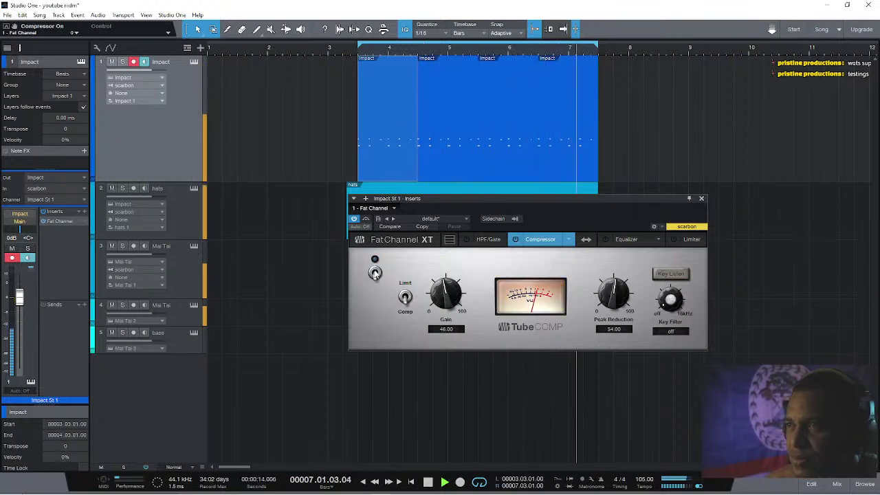
left_click(375, 272)
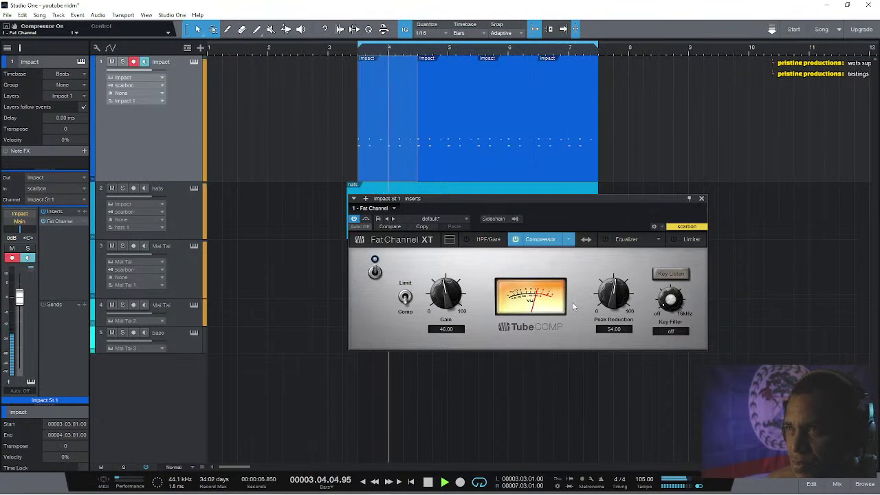
left_click(701, 198)
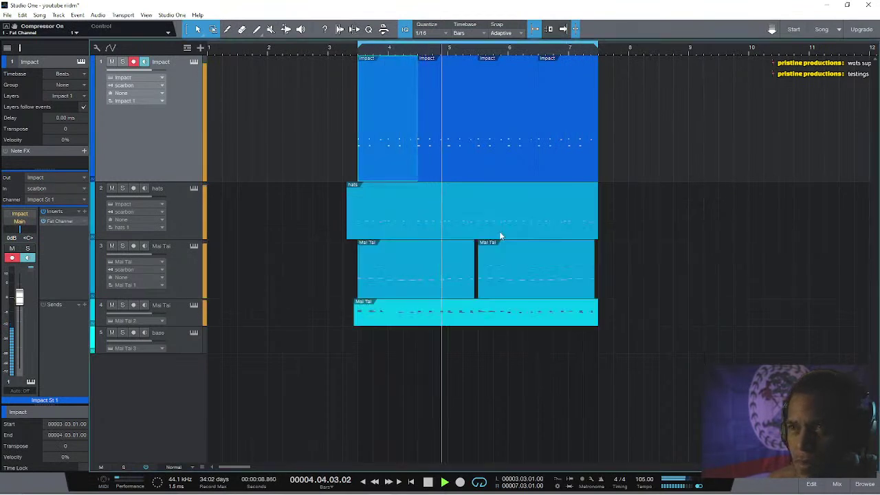
Solo the lower Mai Tai track and insert a Pro EQ with the 12th Octave spectrum display on it.
left_click(175, 315)
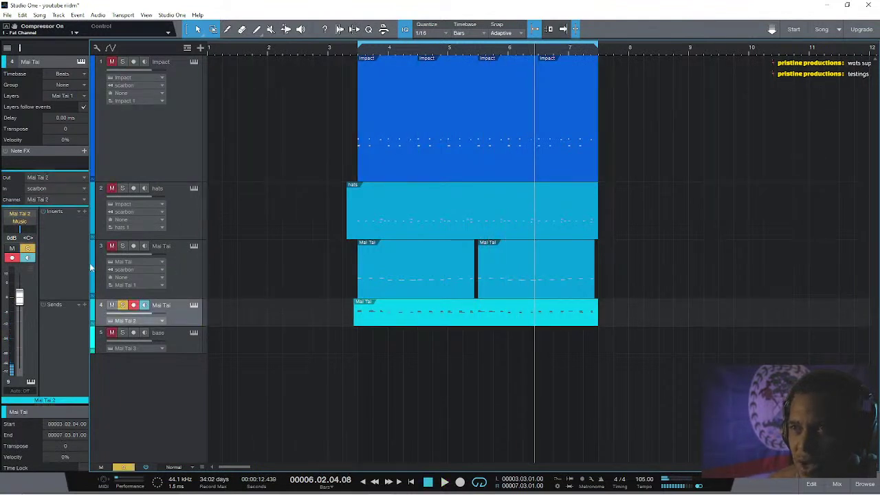
left_click(85, 213)
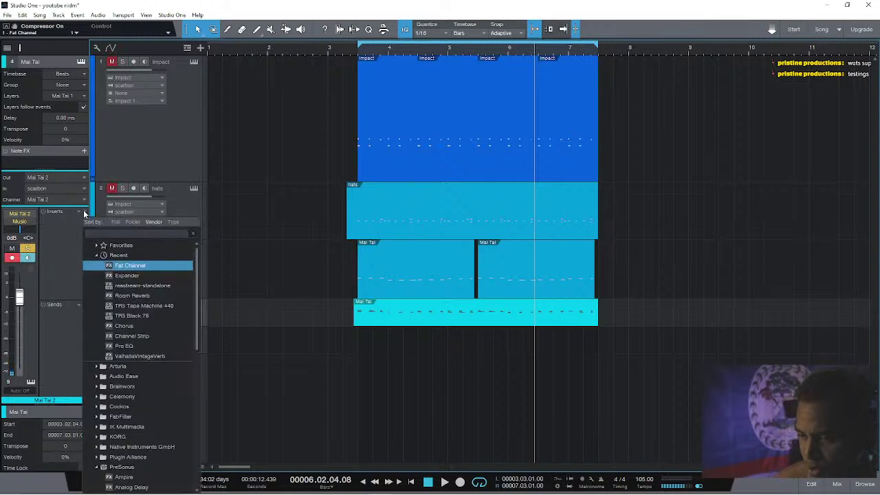
type("pro")
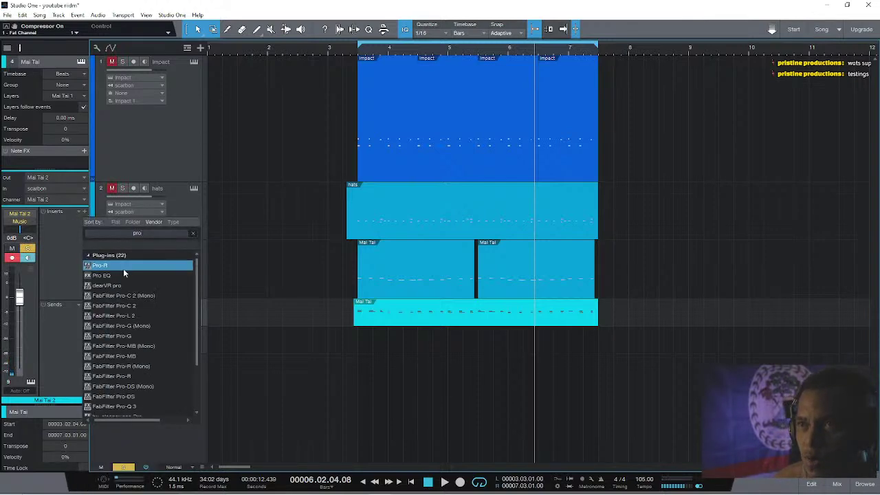
left_click(124, 275)
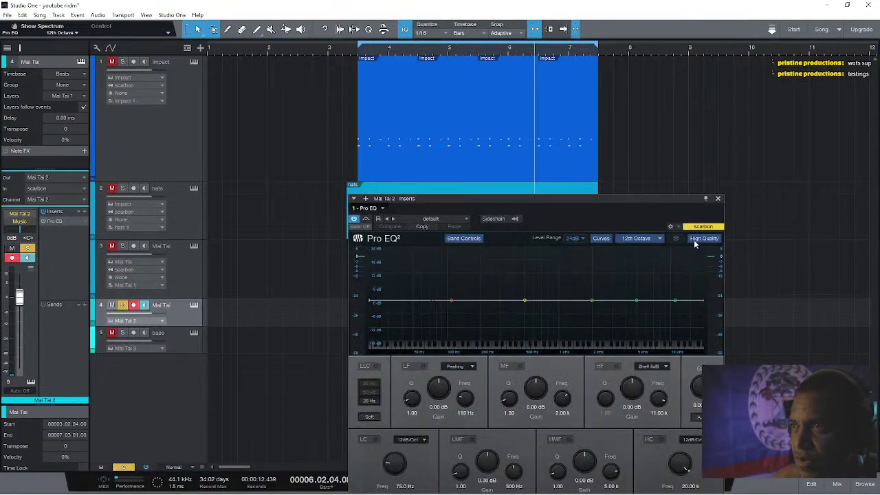
left_click_drag(626, 204, 653, 133)
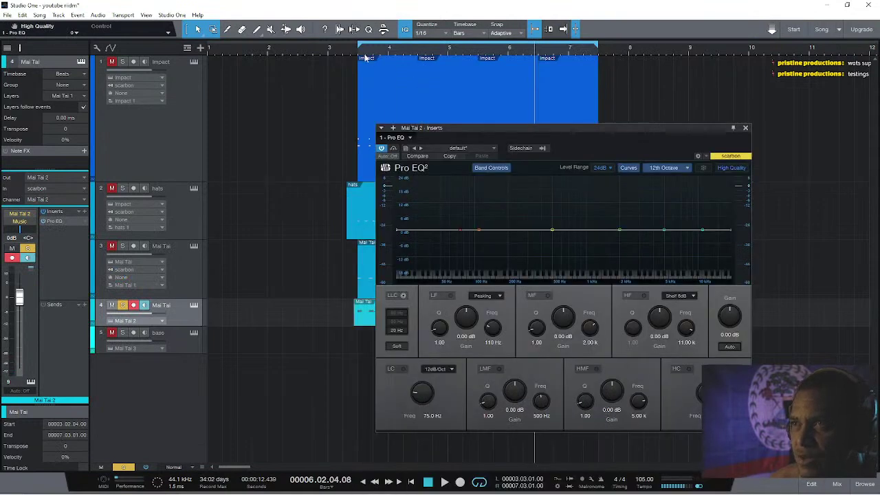
During playback, cut Pro EQ's low-mid band by 9.6 dB at 500 Hz, Q 15.75, and its high-mid band by 5.52 dB at 248 Hz, Q 13.16.
key("space")
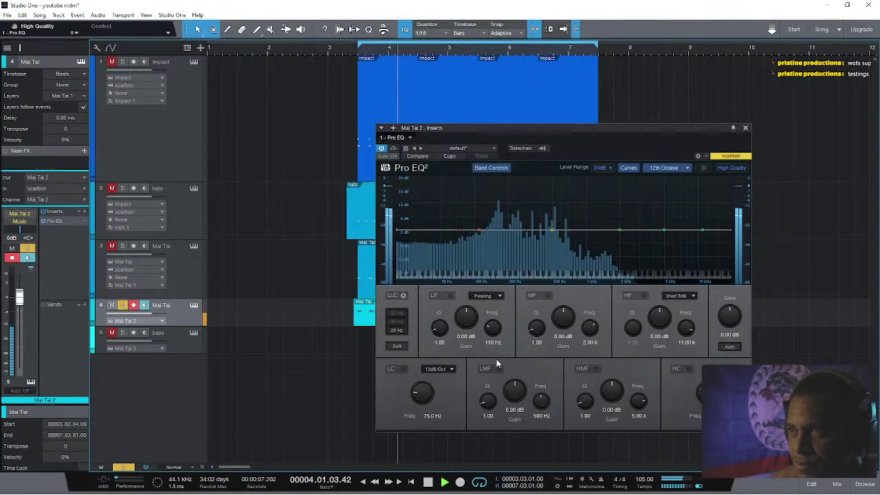
left_click(498, 369)
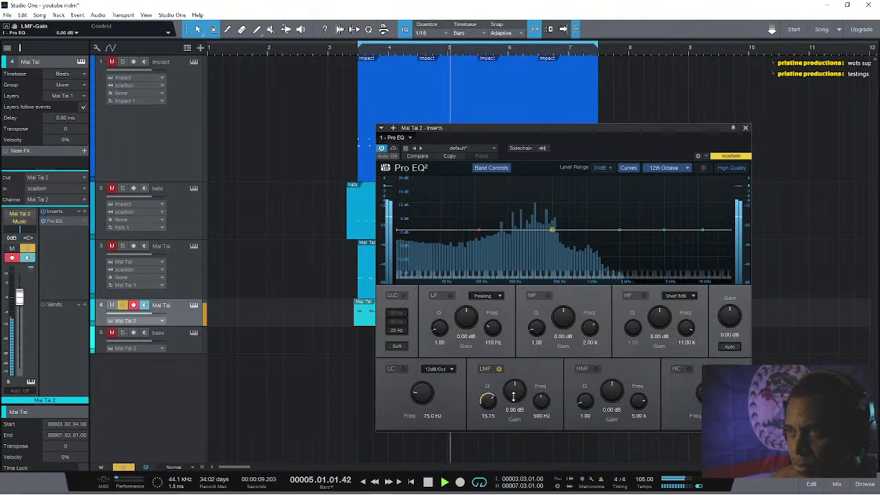
left_click_drag(513, 393, 512, 347)
left_click_drag(513, 401, 513, 461)
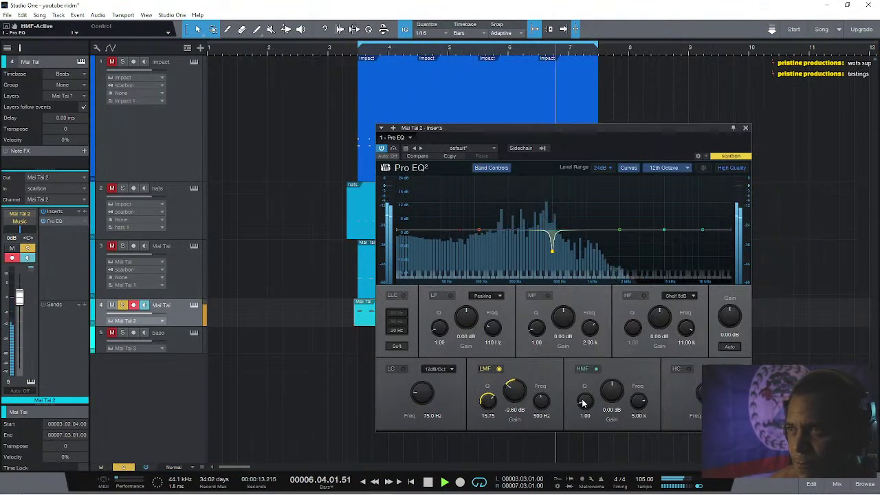
left_click_drag(583, 403, 611, 365)
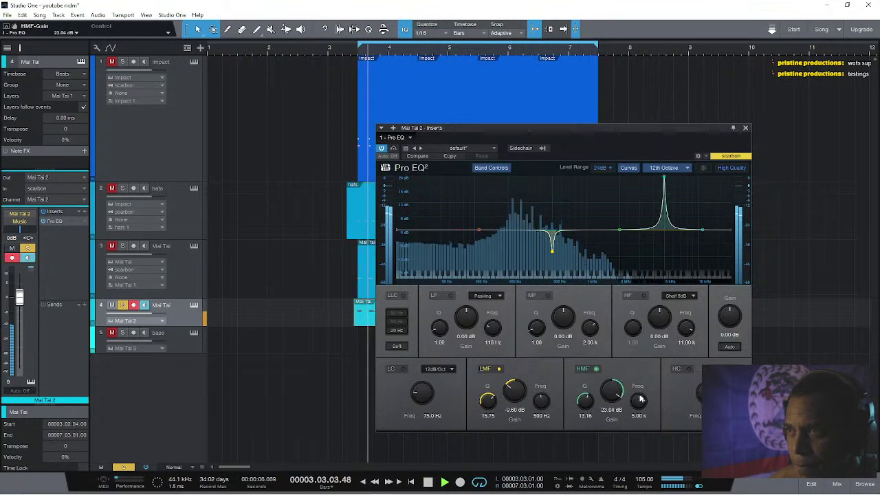
left_click_drag(641, 399, 618, 445)
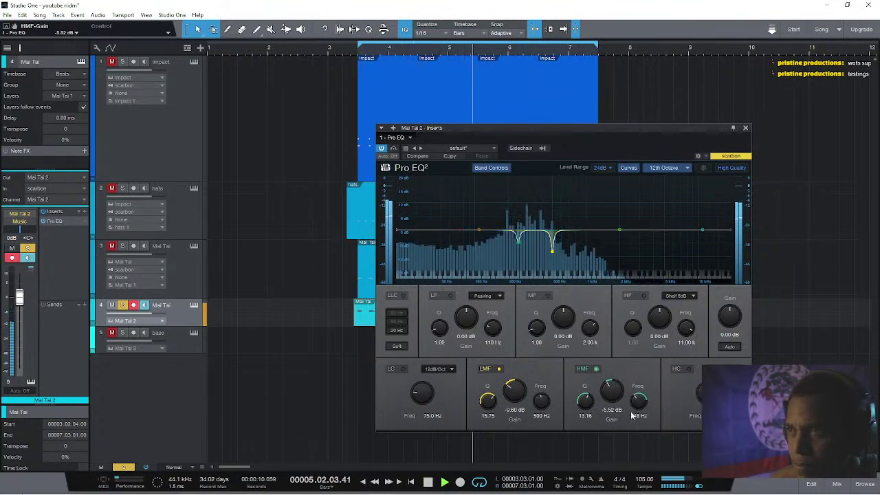
Turn on Pro EQ's mid band and cut it by 7.44 dB at 394 Hz with a Q of 19.25, then close the plug-in.
left_click(548, 295)
left_click_drag(566, 304, 566, 268)
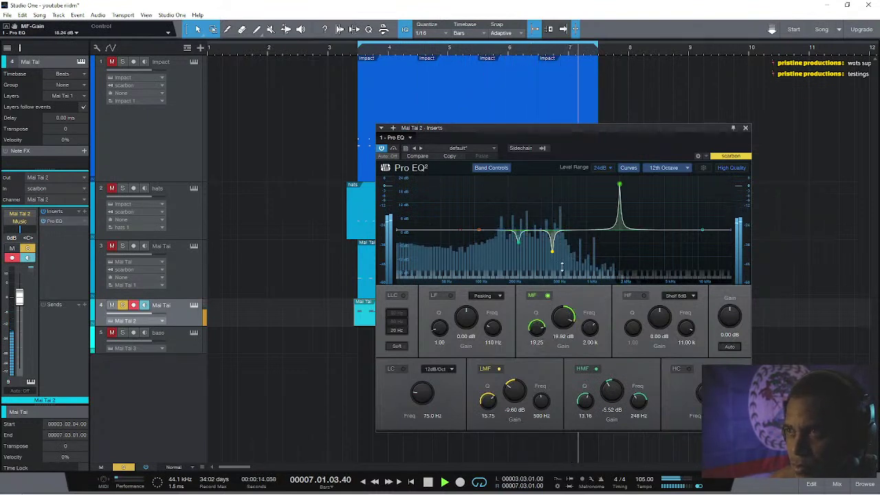
left_click_drag(590, 328, 587, 354)
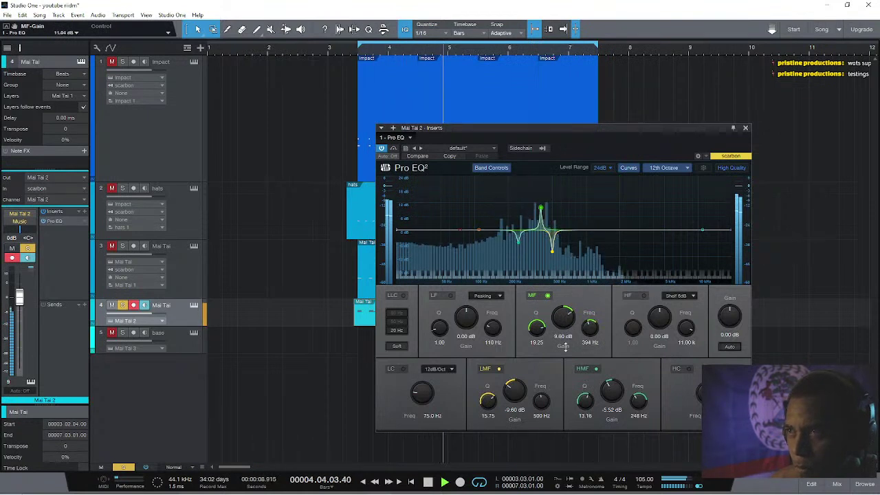
left_click_drag(565, 318, 566, 351)
left_click(744, 128)
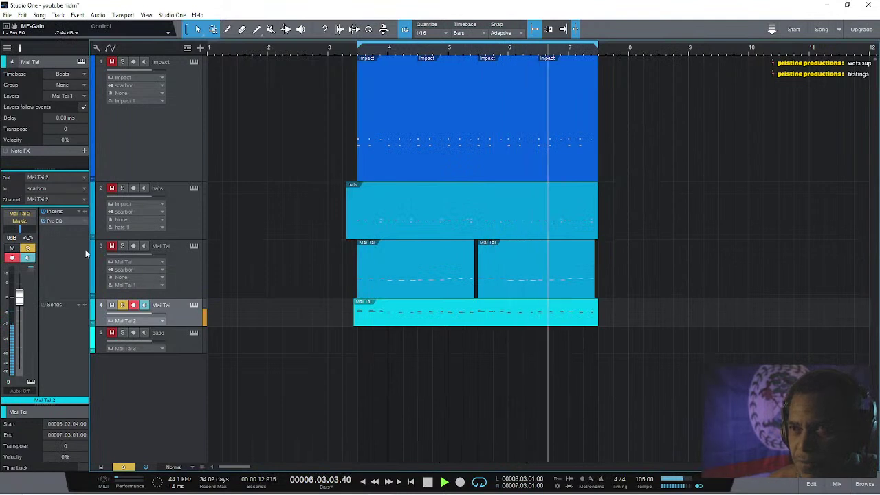
Insert a Fat Channel on the lower Mai Tai track and choose the Vintage model for its equalizer.
left_click(84, 212)
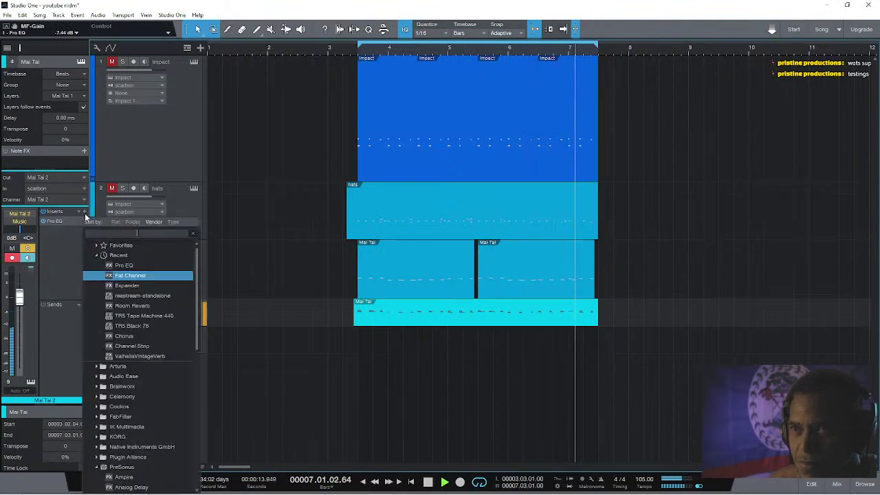
left_click(141, 280)
left_click(650, 170)
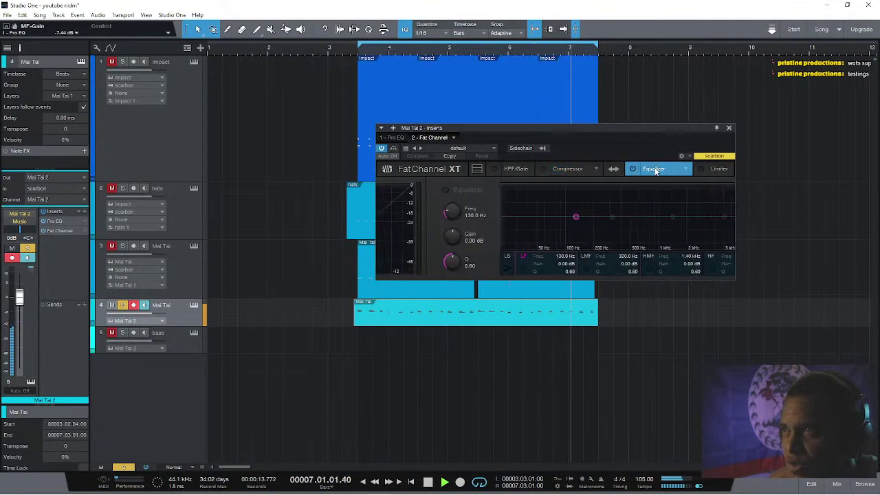
left_click(684, 170)
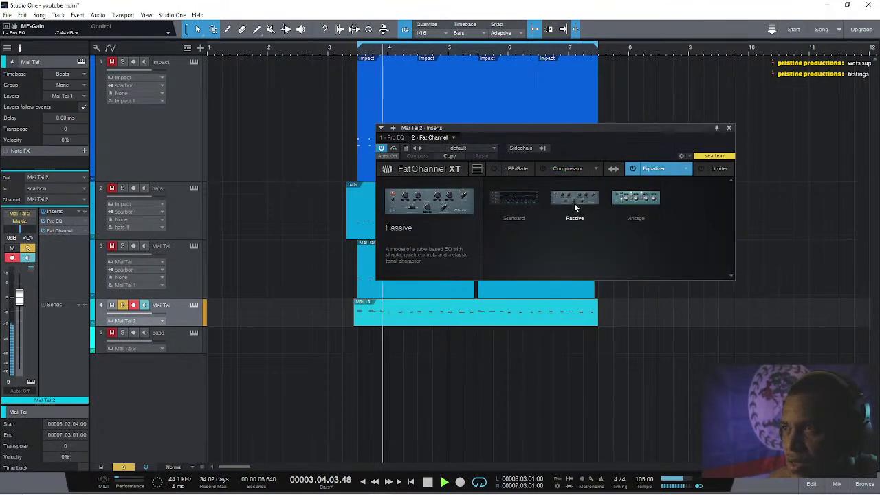
left_click(533, 200)
left_click(627, 198)
left_click(626, 198)
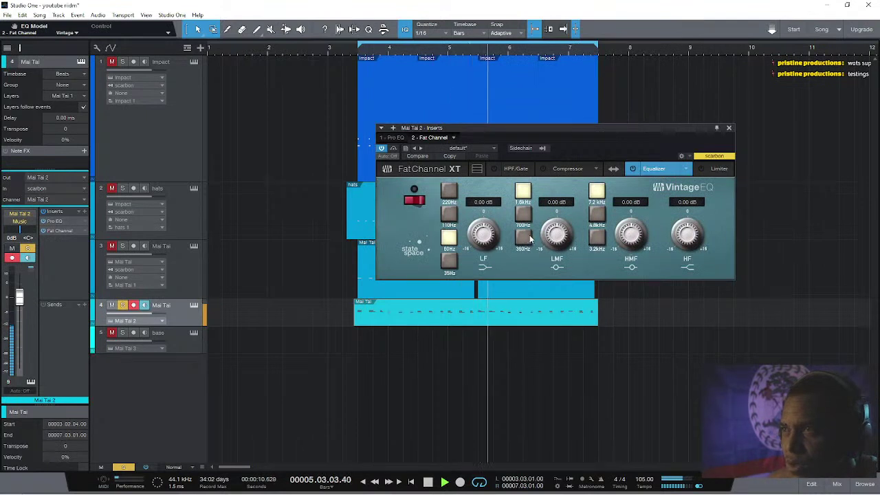
Set the Vintage EQ's high-mid band to 4.8 kHz at 5.92 dB and its low-mid band to 360 Hz at -0.32 dB.
left_click(597, 215)
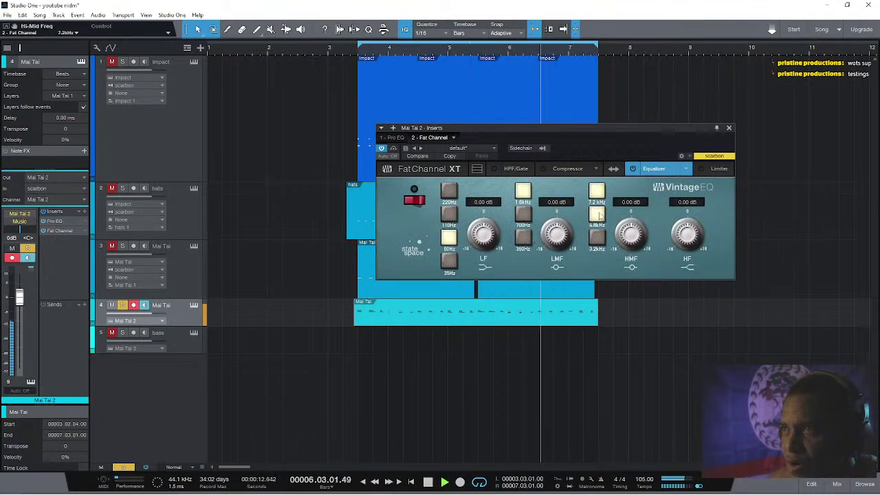
left_click_drag(631, 234, 580, 222)
left_click(526, 240)
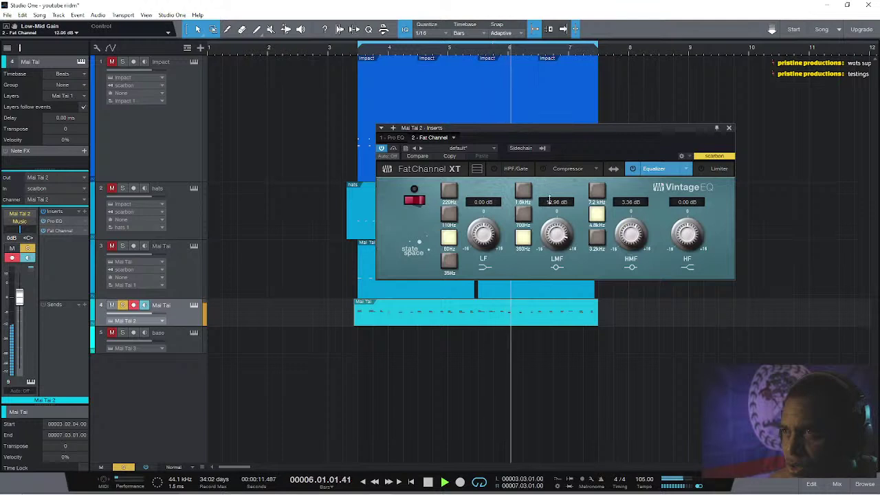
left_click_drag(550, 201, 561, 277)
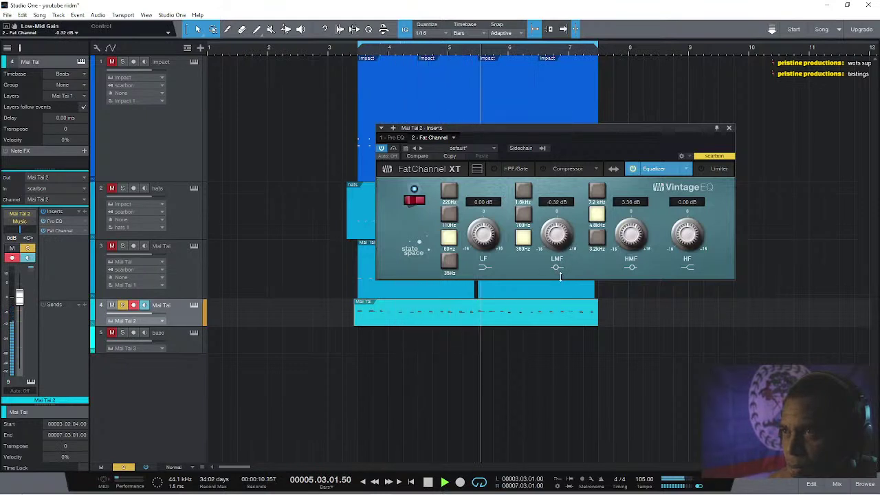
left_click_drag(634, 251, 629, 228)
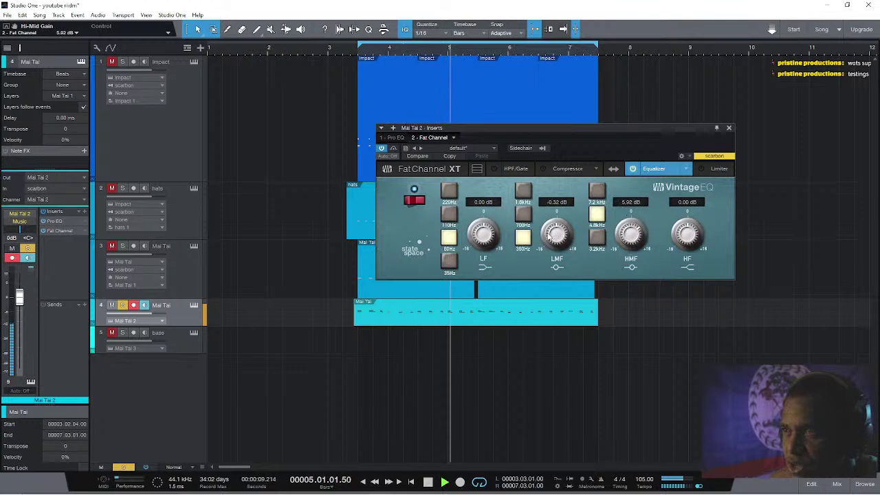
Solo the upper Mai Tai track alongside the lower one and open its Fat Channel insert.
left_click(112, 246)
left_click(123, 246)
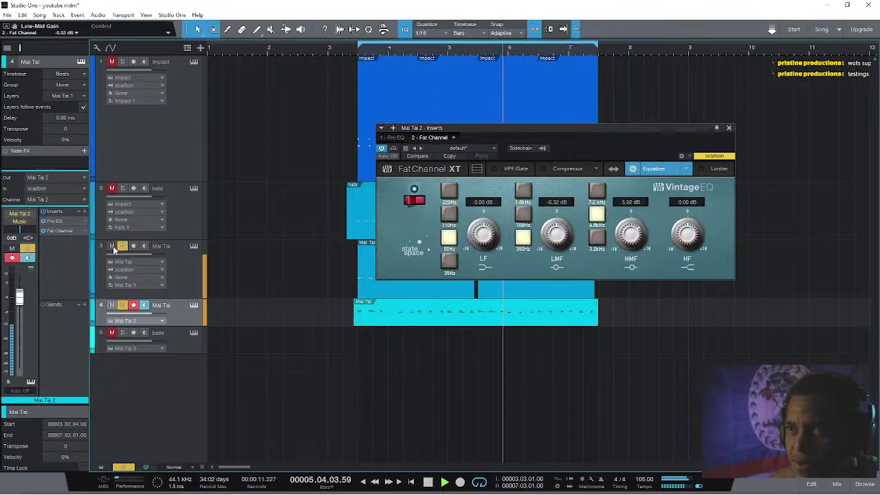
left_click(180, 264)
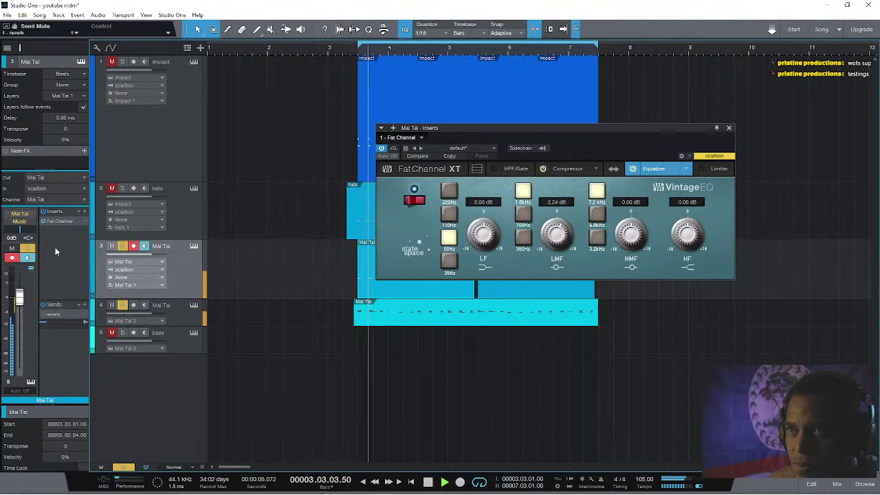
left_click(59, 220)
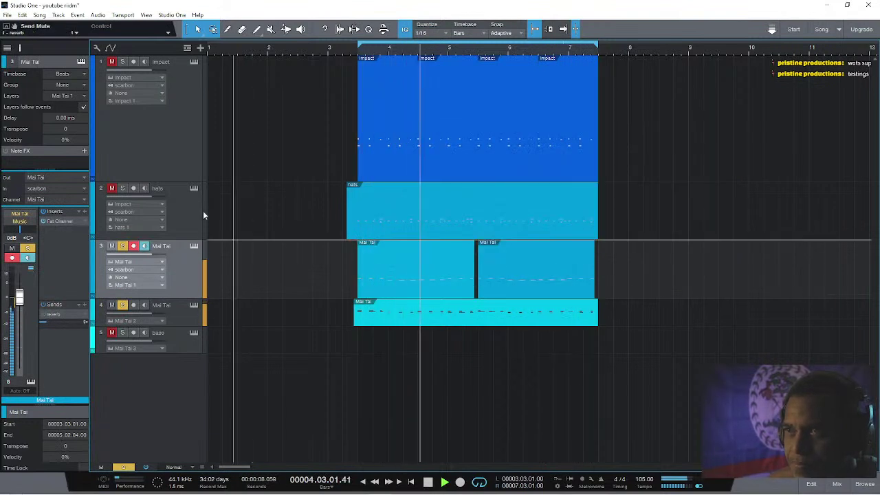
left_click(60, 221)
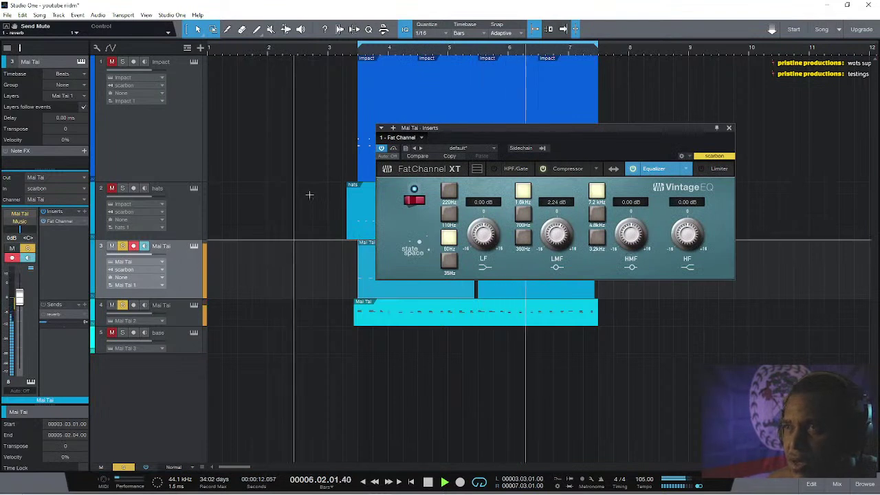
Set the upper Mai Tai's FET compressor to 0.02 ms attack, 50 ms release and -12.04 dB output.
left_click(568, 169)
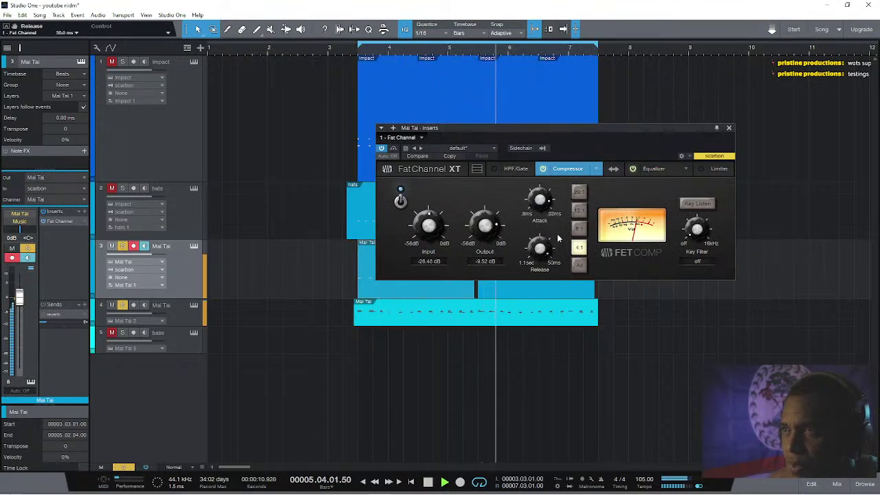
left_click_drag(537, 237, 540, 251)
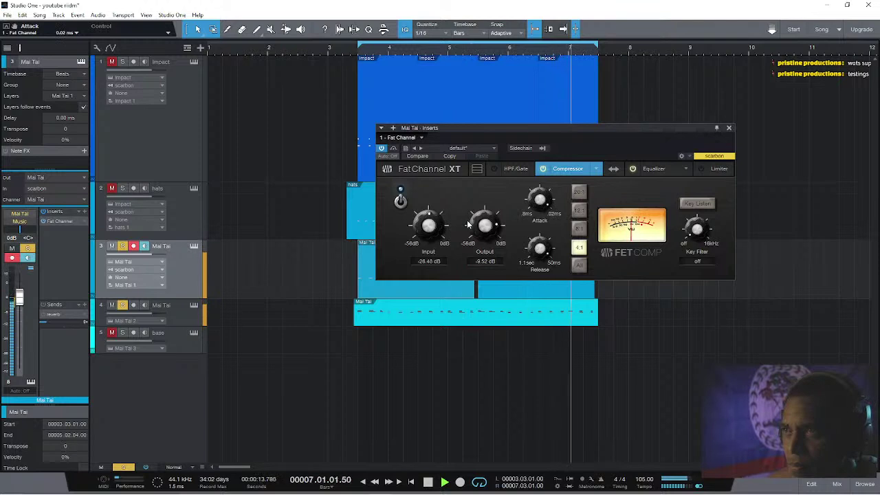
left_click_drag(487, 224, 487, 237)
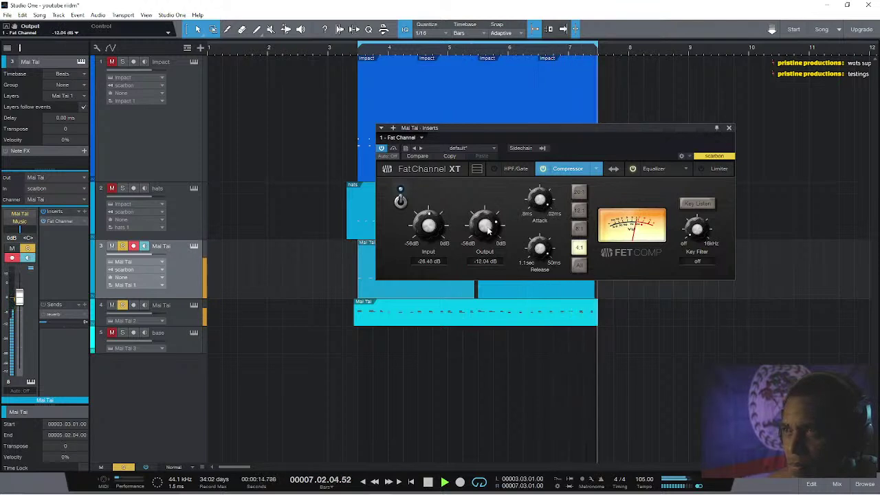
Solo the Impact, hats and bass tracks too, stop playback, and open the bass track's Mai Tai instrument.
left_click(112, 61)
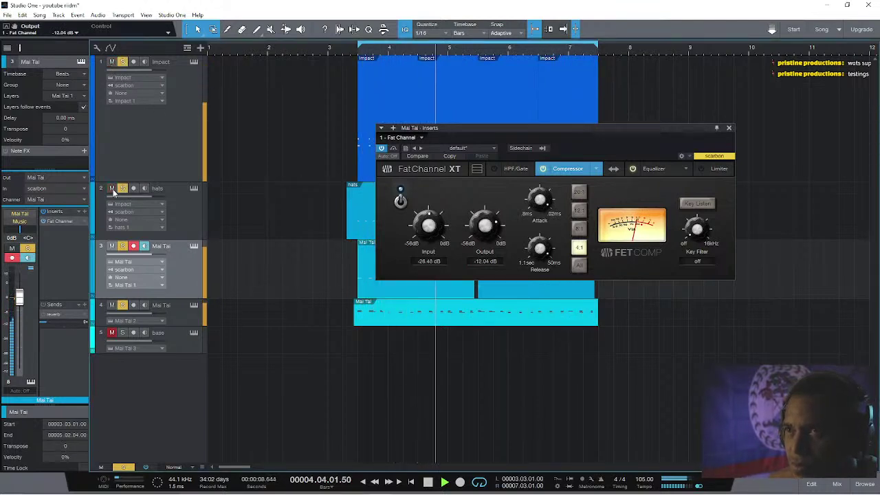
left_click(122, 187)
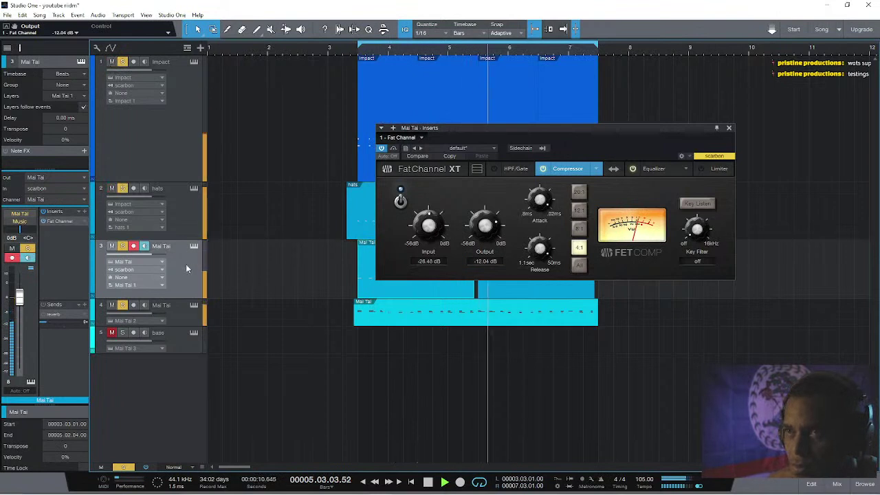
left_click(179, 333)
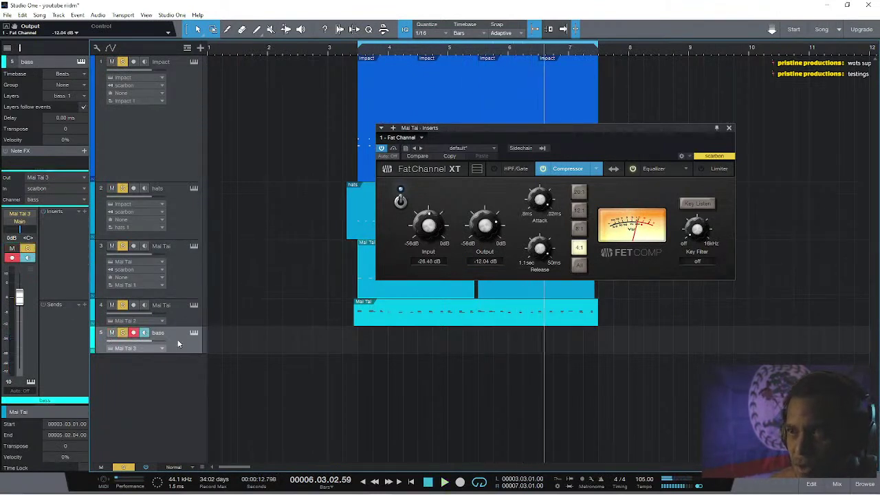
left_click(193, 334)
left_click(192, 334)
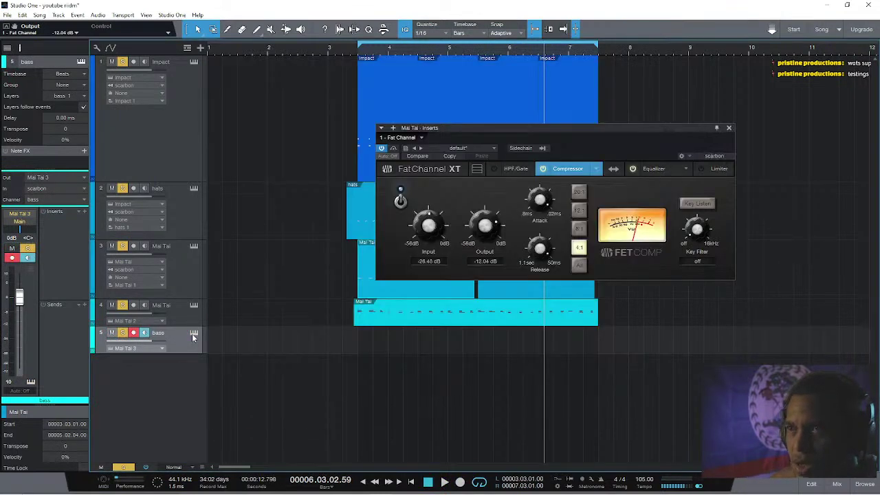
left_click(193, 334)
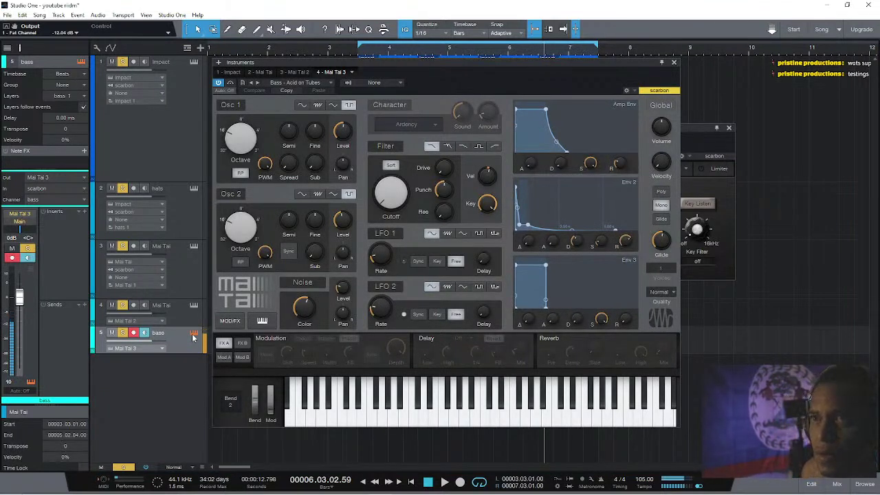
Load the AttacKey Paddy preset from the Lead category into the bass track's Mai Tai.
left_click_drag(397, 82, 442, 75)
left_click(380, 73)
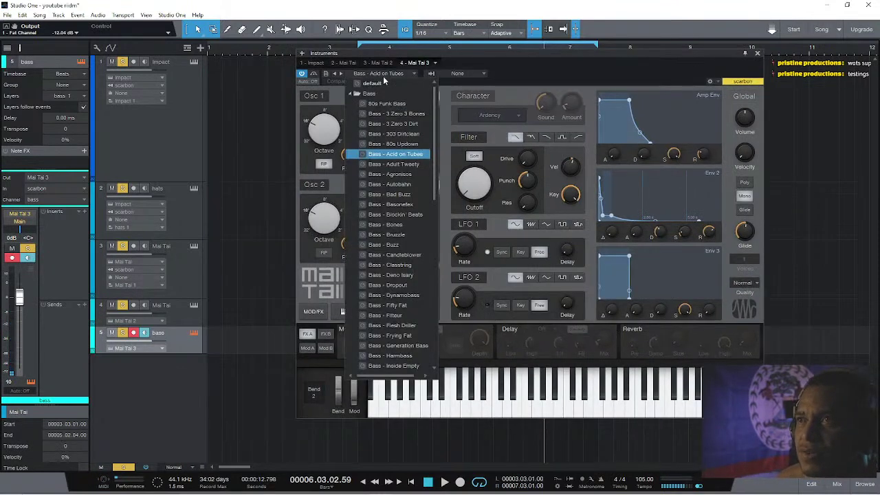
scroll(438, 234, "down", 3)
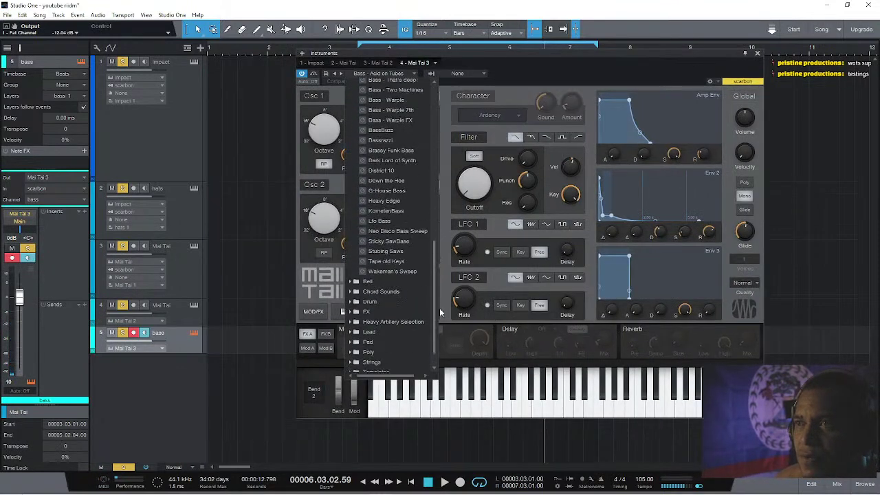
scroll(386, 324, "down", 6)
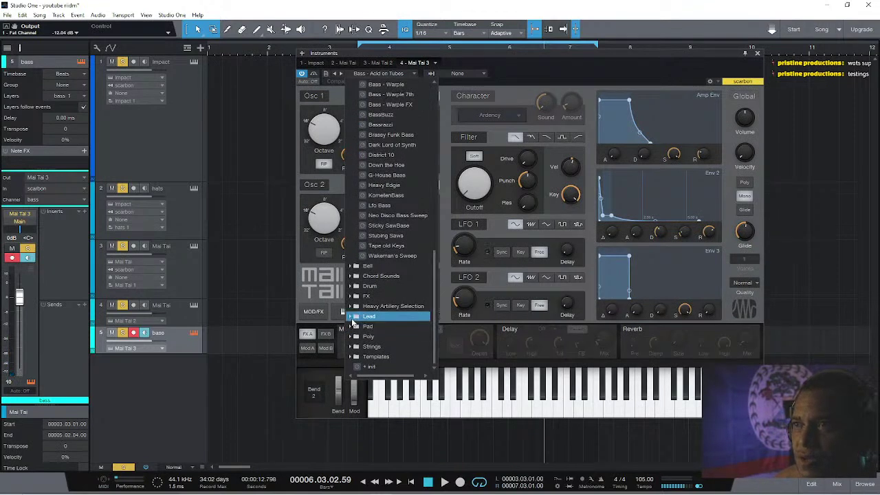
left_click(353, 317)
left_click(379, 328)
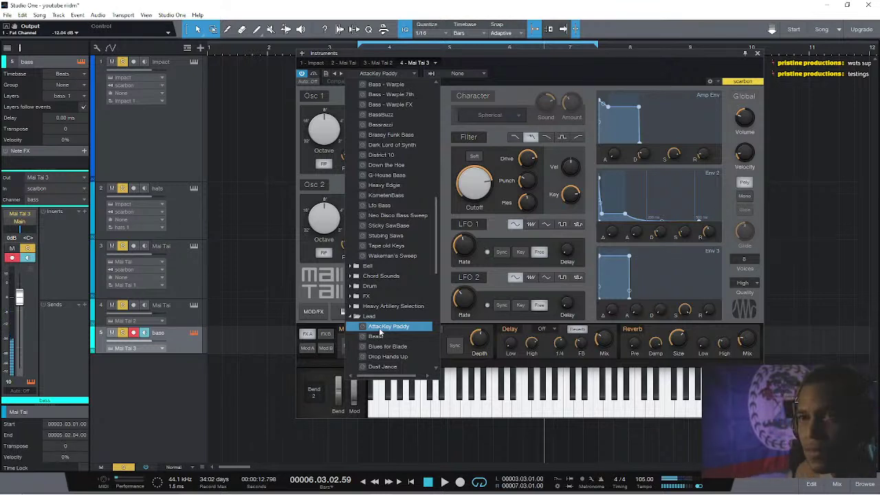
Lower the bass channel to -16.3 dB, advance its Mai Tai to the Blues for Blade preset, and set the delay type to Dotted.
left_click(21, 299)
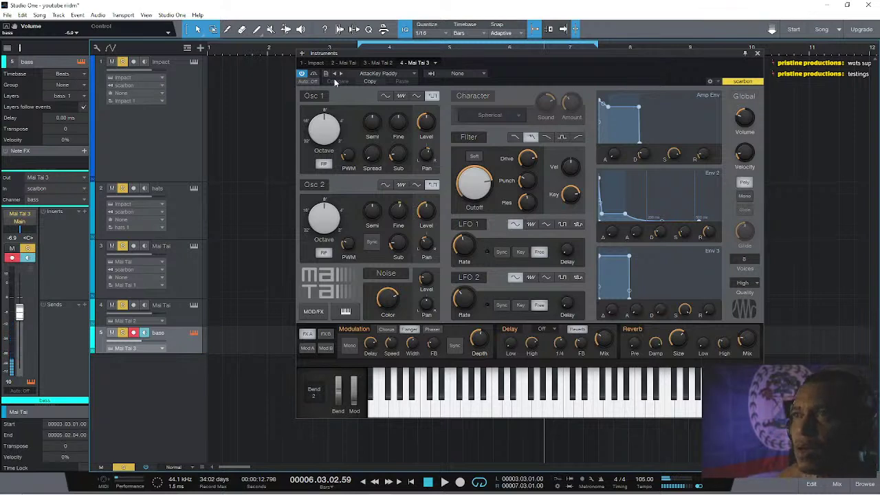
left_click(341, 74)
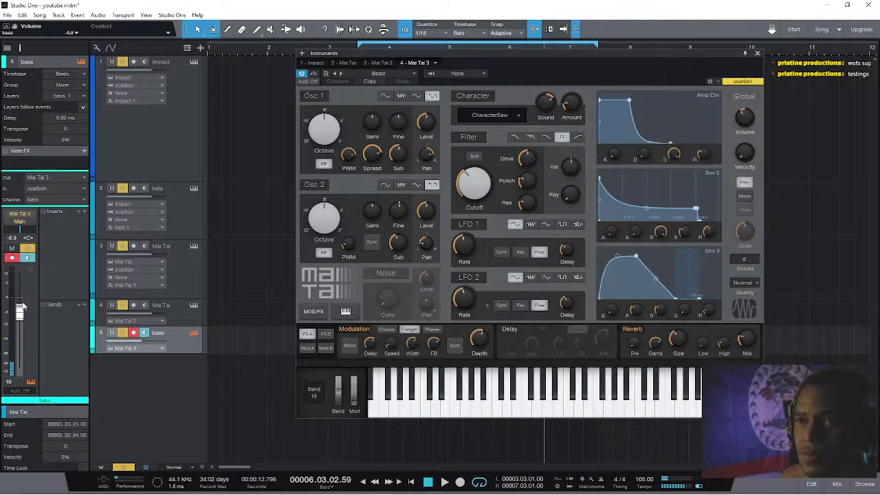
left_click(342, 74)
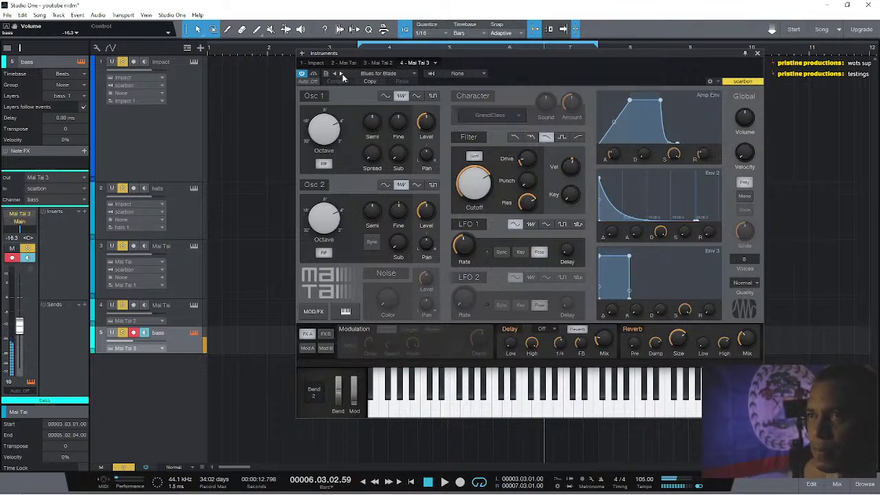
left_click(551, 331)
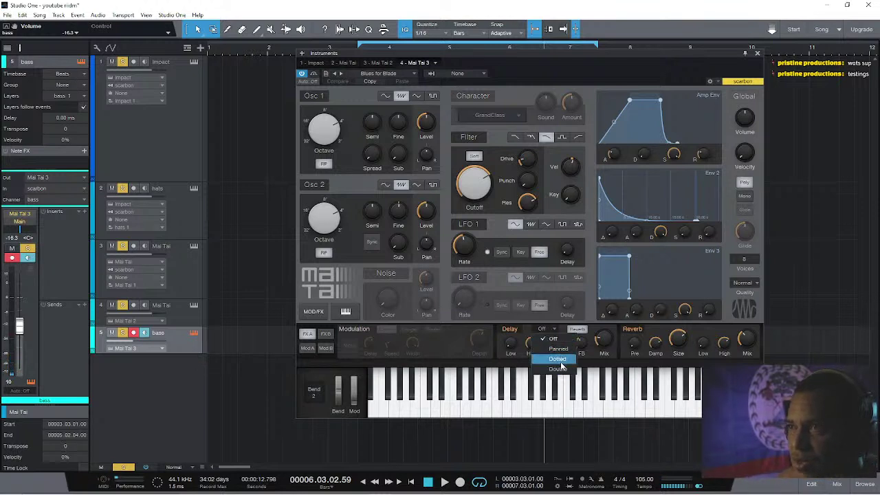
left_click(558, 359)
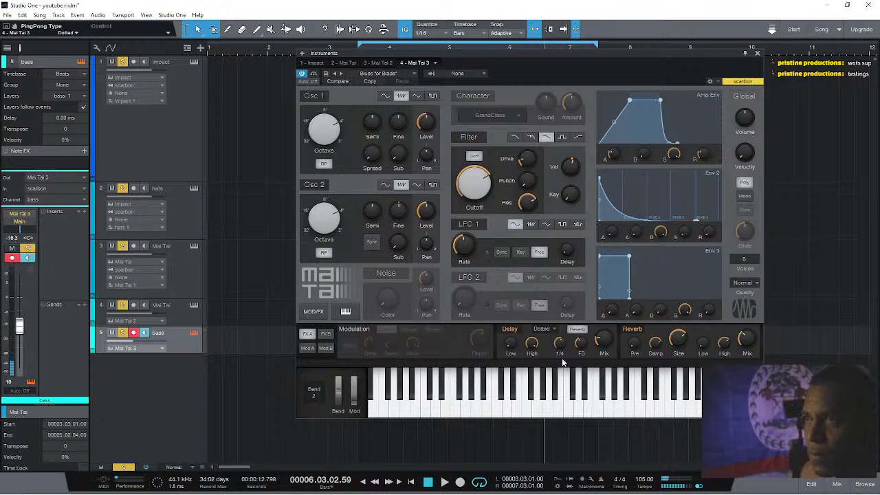
Close the Mai Tai and Fat Channel windows and record a part on the bass track across the loop from 3.03.01 to 7.03.01.
key("space")
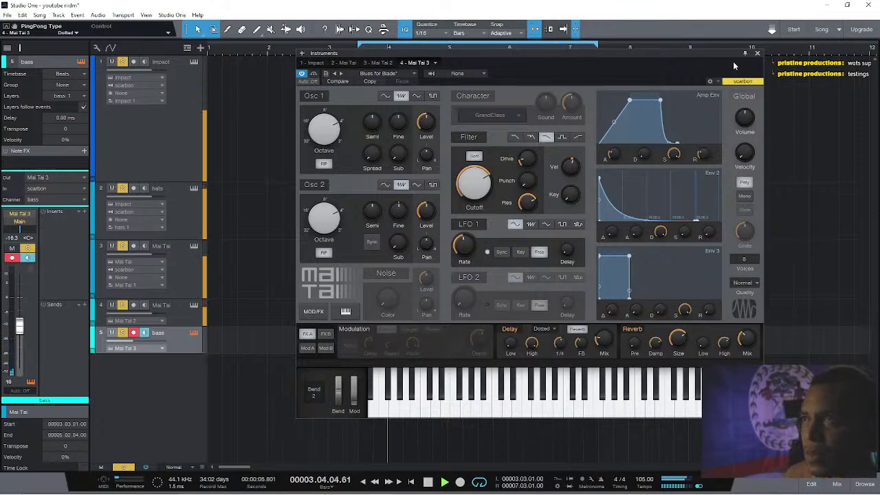
left_click(756, 54)
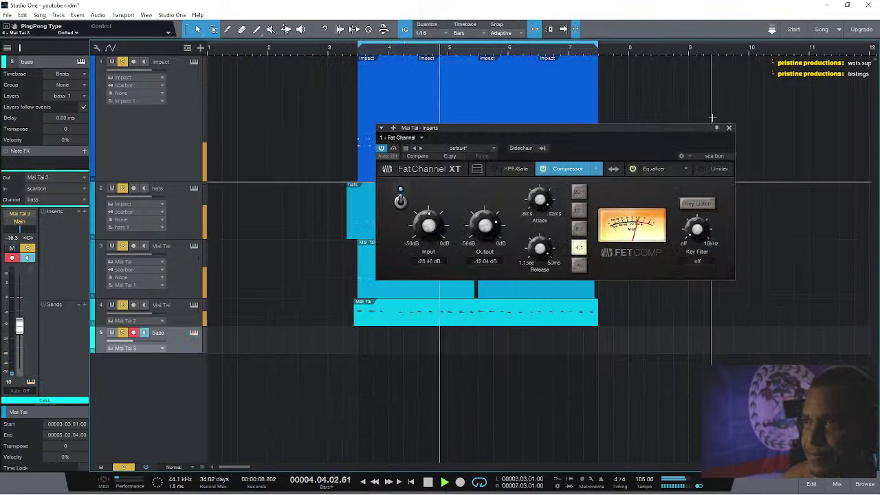
left_click(730, 127)
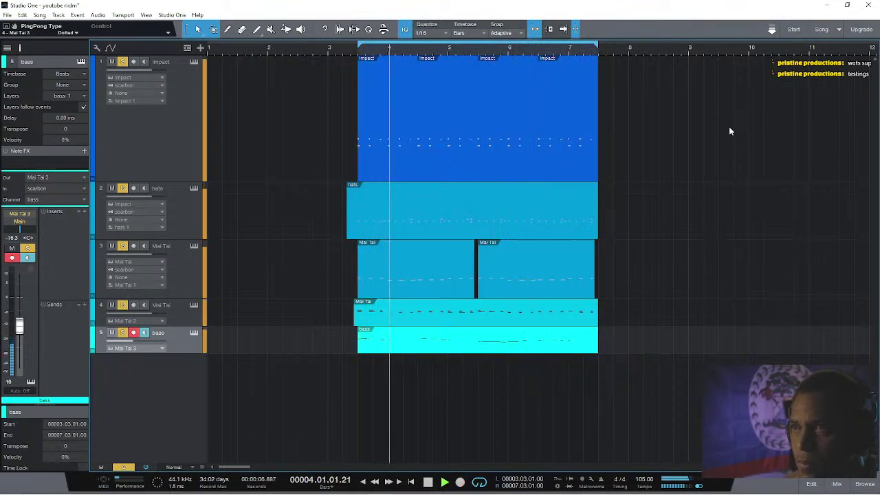
key("space")
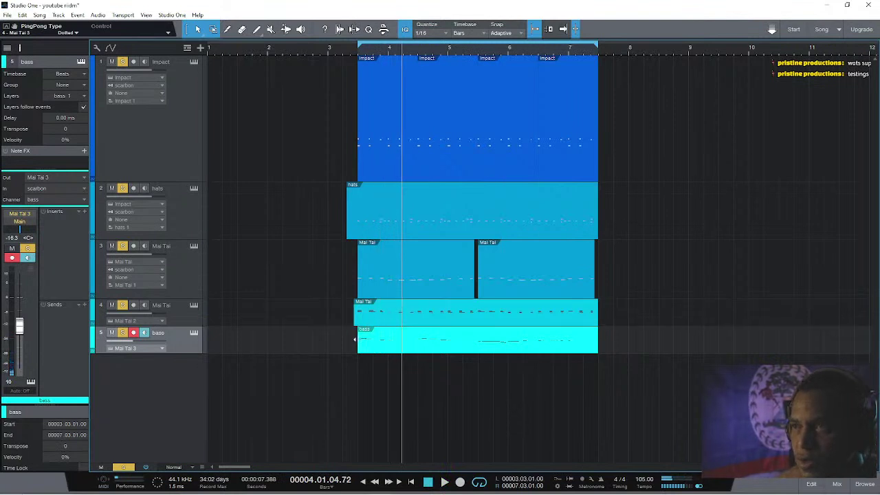
Trim the bass part's start to 4.01.04.00 and re-record its opening from ahead of the loop.
left_click_drag(359, 337, 399, 338)
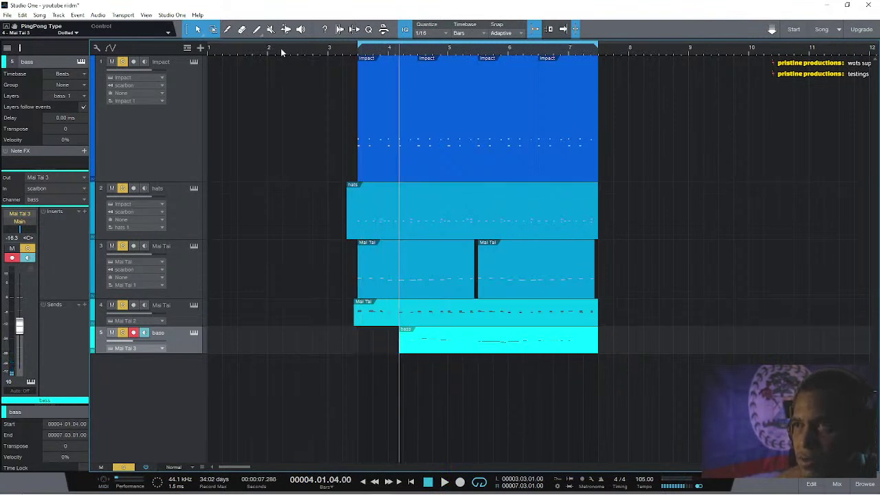
left_click(282, 51)
key("KP_Multiply")
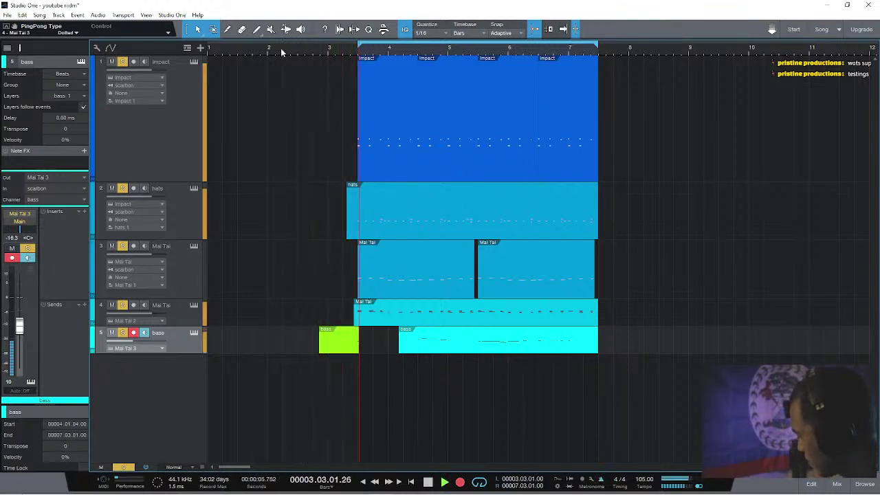
key("KP_Multiply")
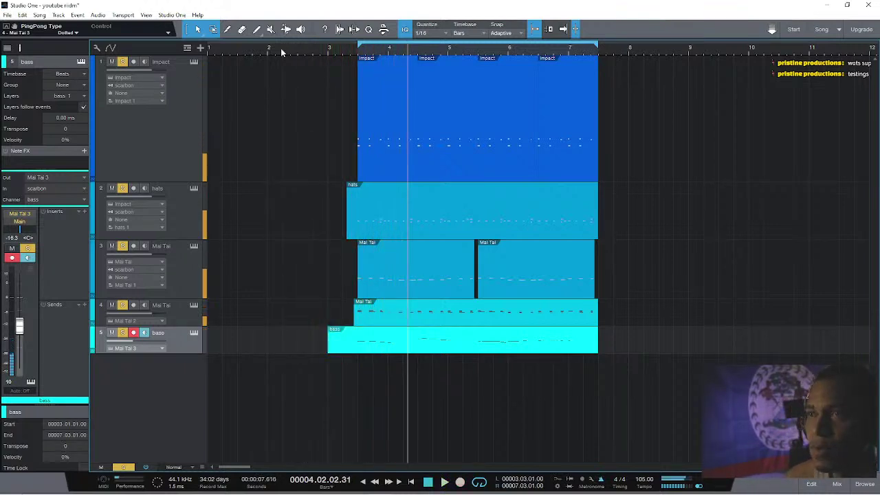
Play back the loop, trimming the bass part's start to 3.02.04.00 and raising the bass channel to -14.6 dB.
left_click(350, 48)
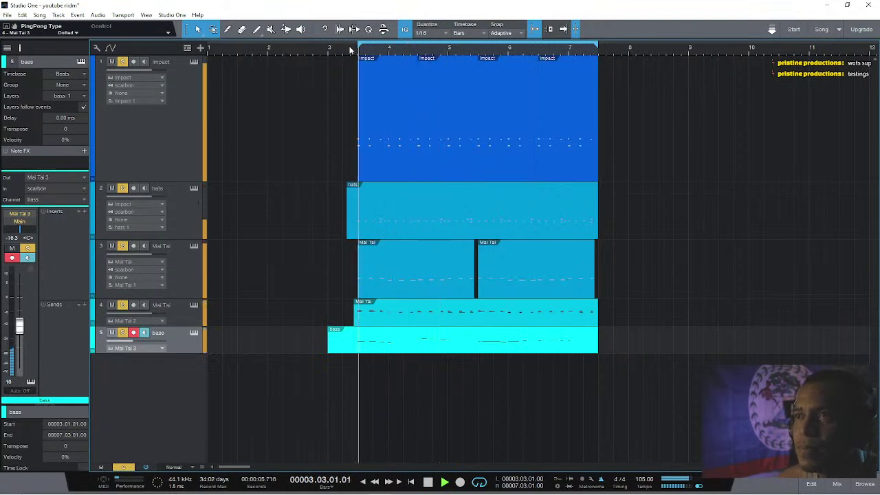
left_click(346, 49)
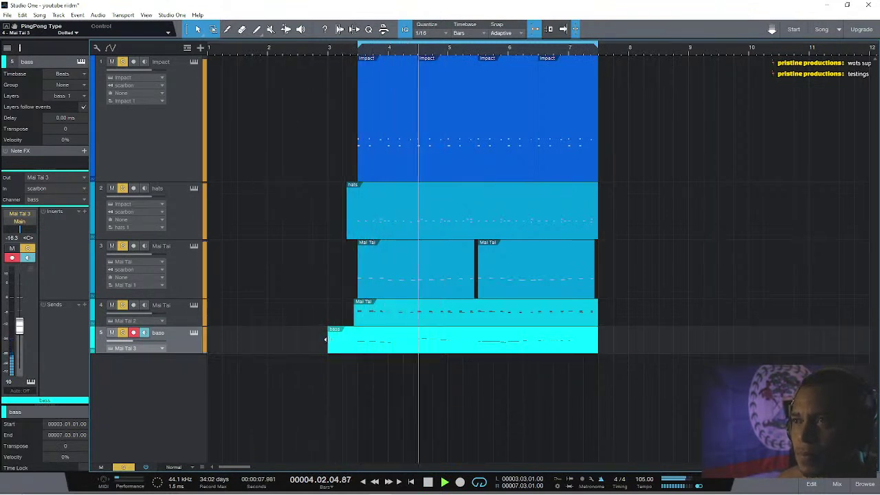
left_click_drag(329, 337, 351, 338)
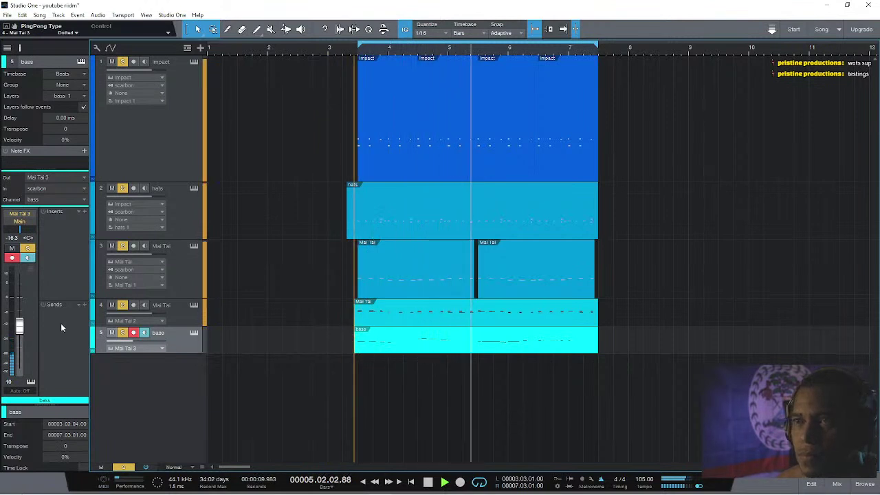
left_click_drag(21, 330, 21, 327)
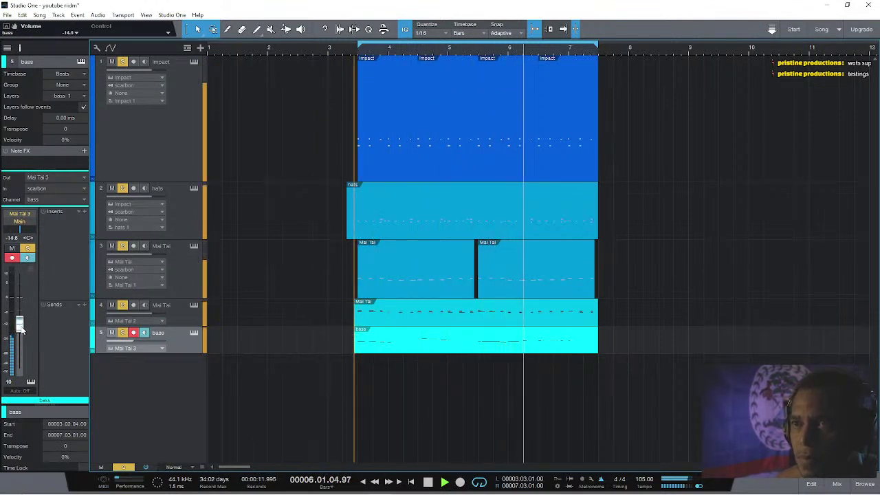
Search the effects for "pro" and insert Pro EQ on the bass channel.
left_click(85, 212)
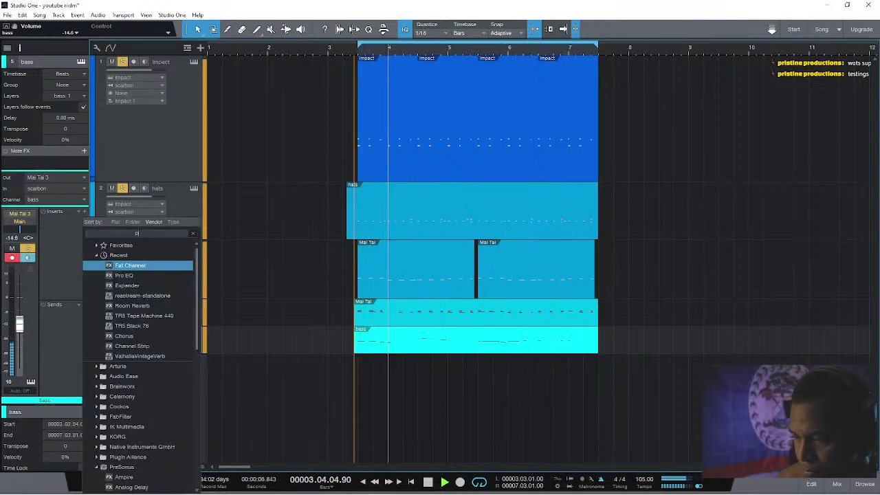
type("pro")
double_click(101, 275)
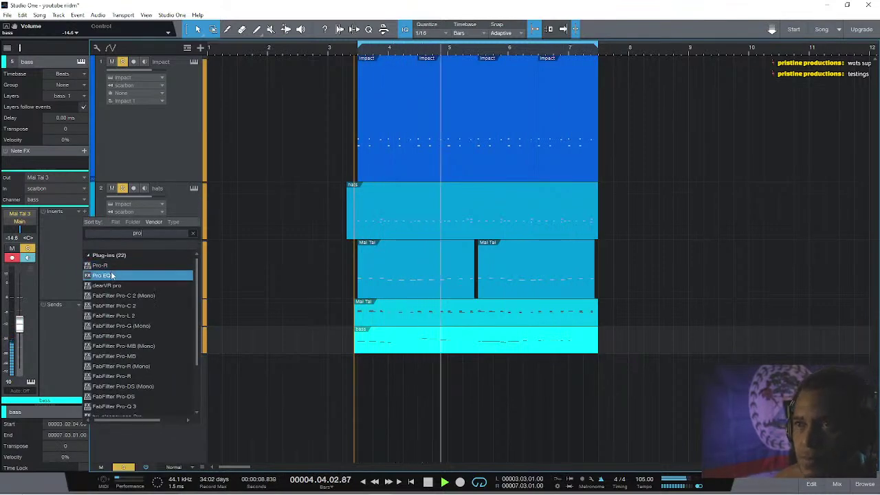
Shape the bass with a narrow low-mid cut of -12 dB at 574 Hz, Q 17.43, and close the Pro EQ.
left_click(729, 168)
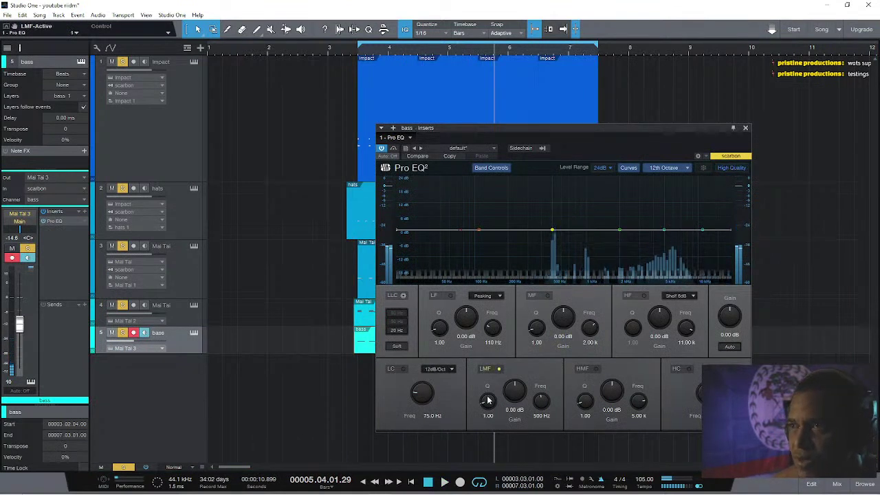
left_click_drag(488, 401, 500, 342)
left_click_drag(514, 391, 511, 344)
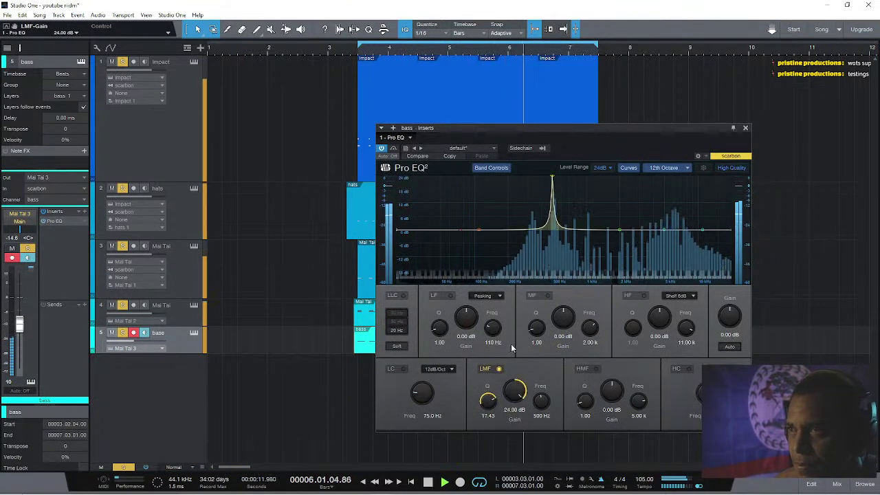
left_click_drag(542, 401, 527, 456)
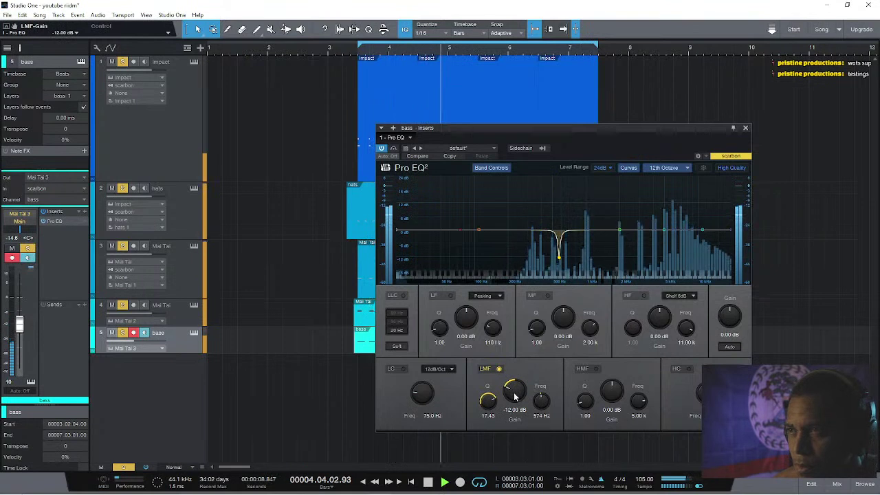
key("space")
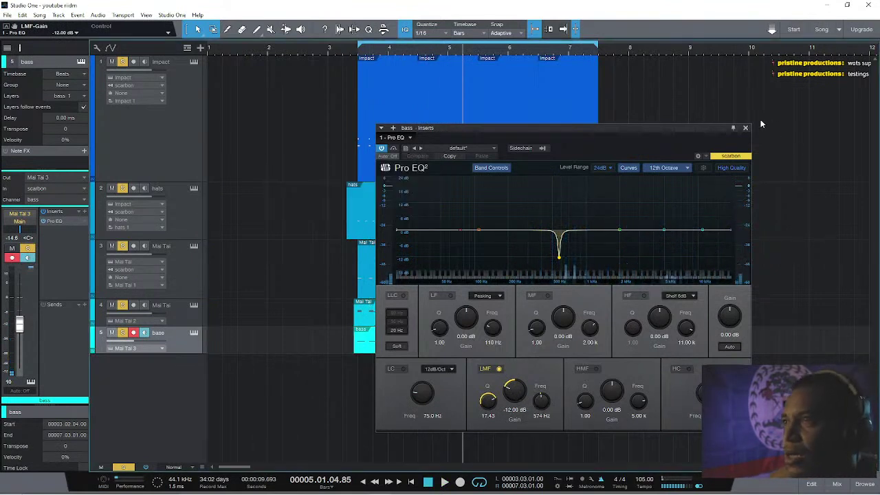
left_click(746, 128)
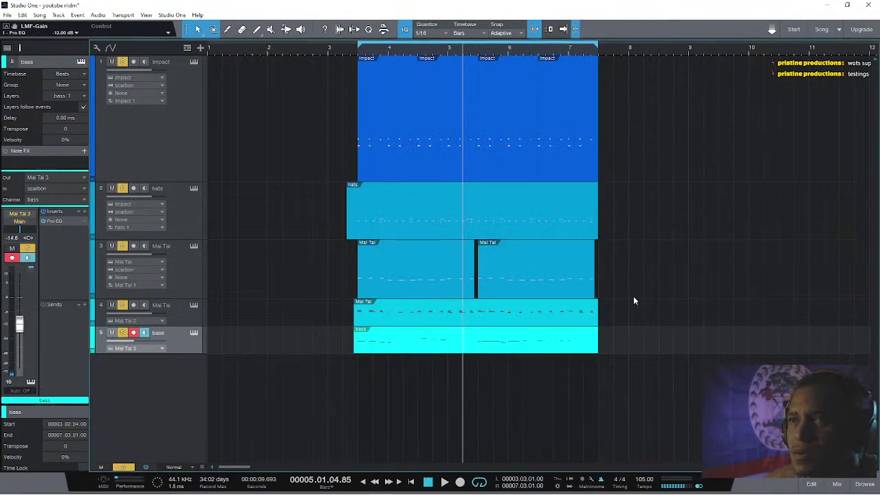
Open the Impact track's instrument and check which of its stereo outputs are activated.
left_click(184, 159)
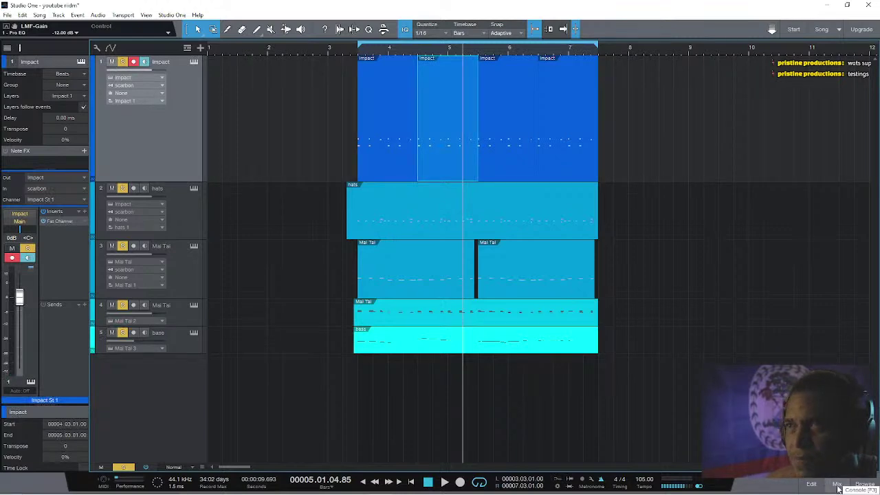
left_click(194, 63)
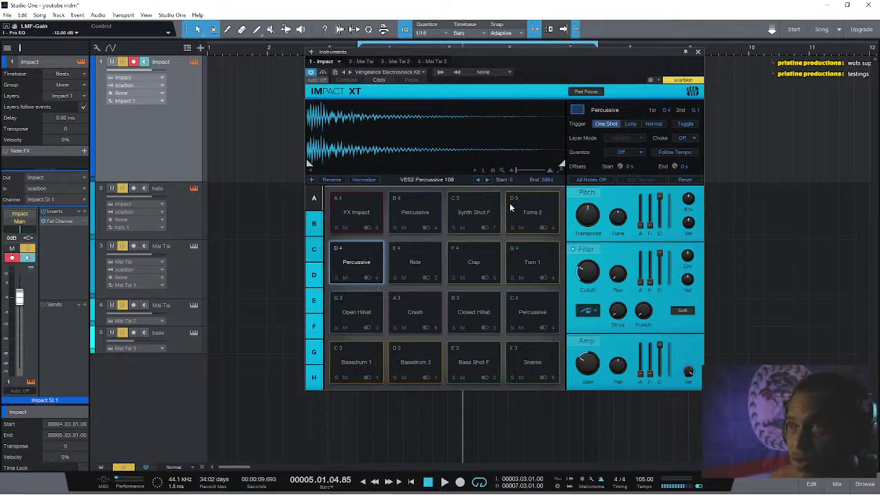
left_click(440, 73)
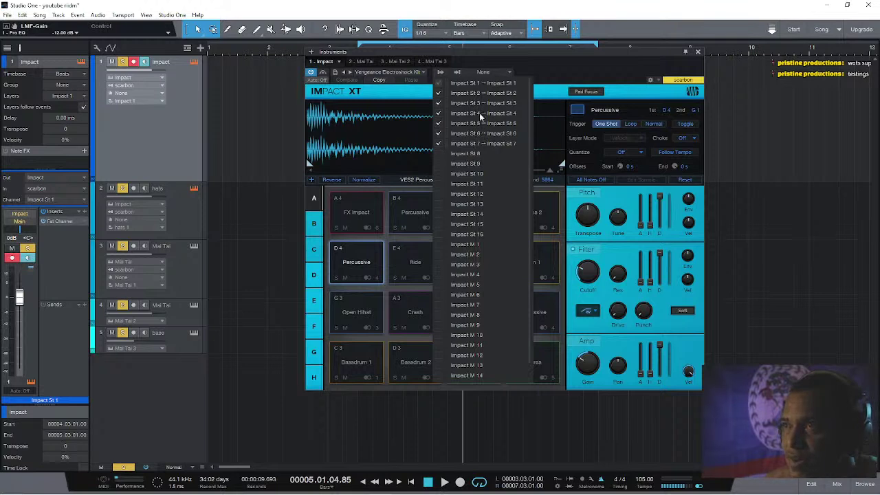
left_click(541, 62)
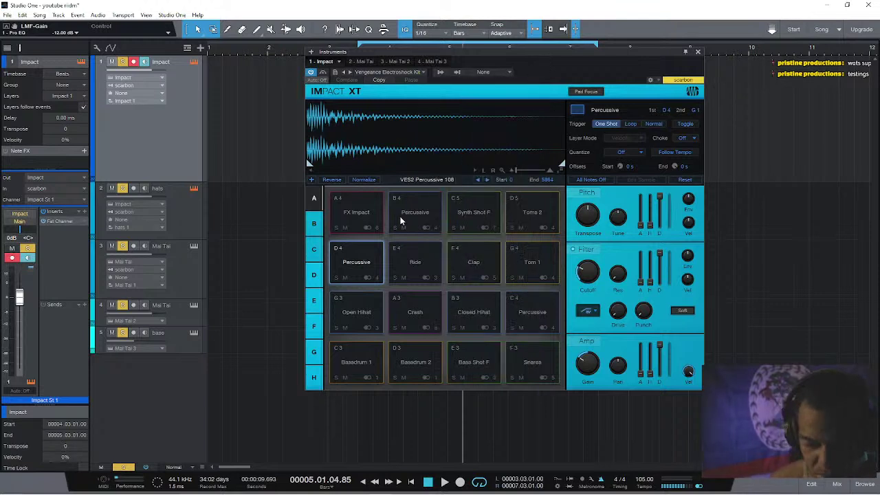
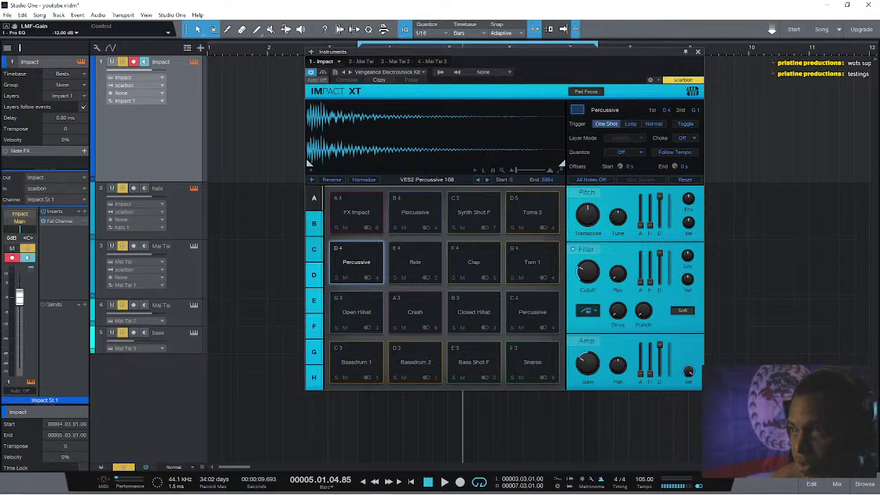
Rearrange the console by hiding the instruments list and enlarging the fader area, closing the Impact window and the console.
left_click(837, 485)
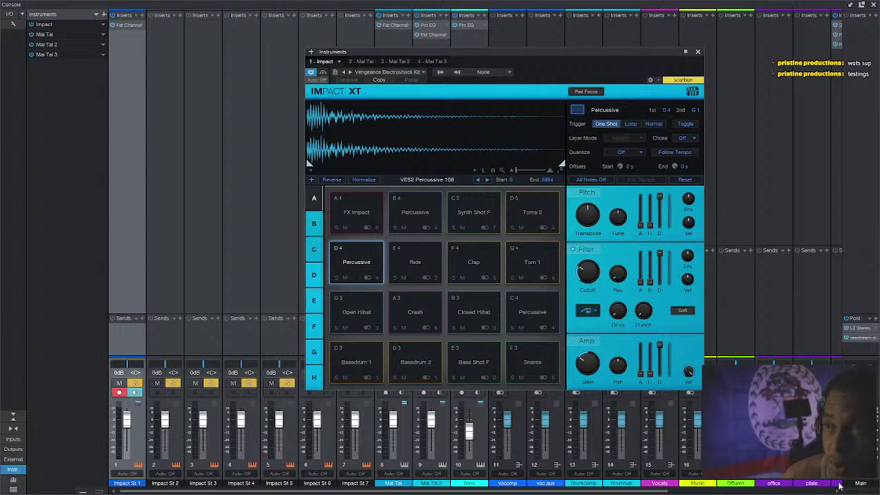
left_click(698, 52)
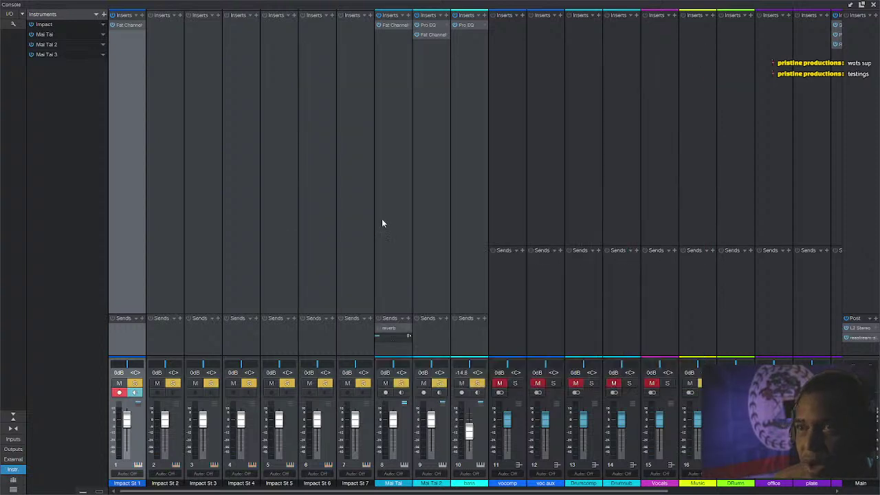
left_click(13, 469)
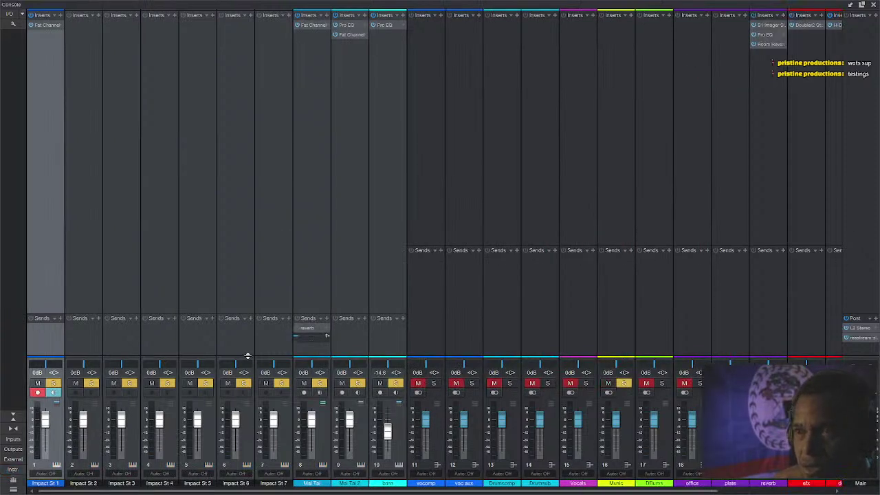
left_click_drag(247, 356, 244, 276)
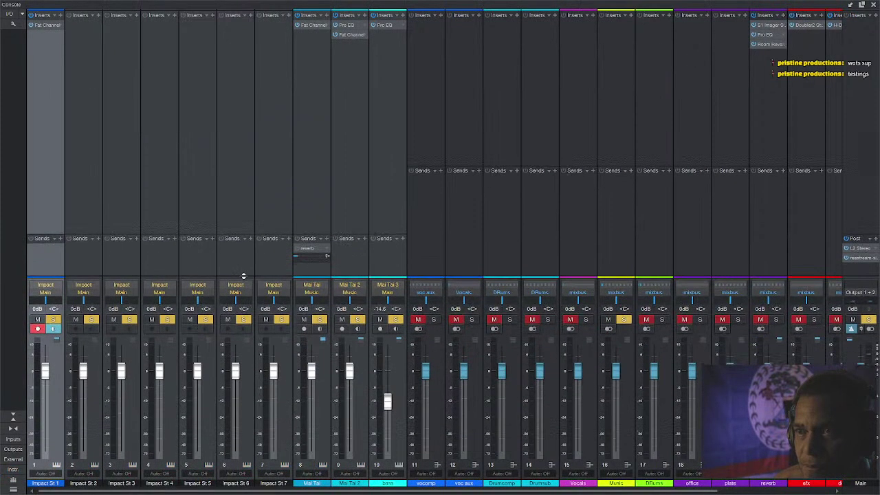
left_click(88, 436)
left_click(47, 429)
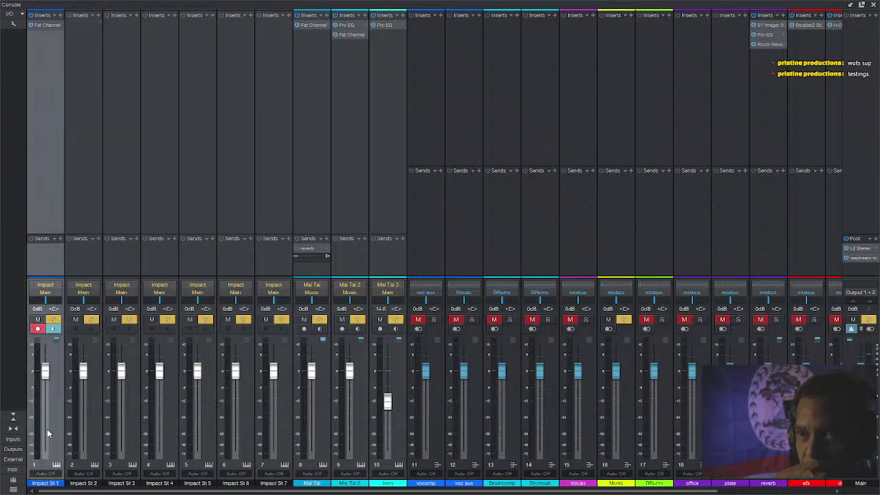
left_click(872, 5)
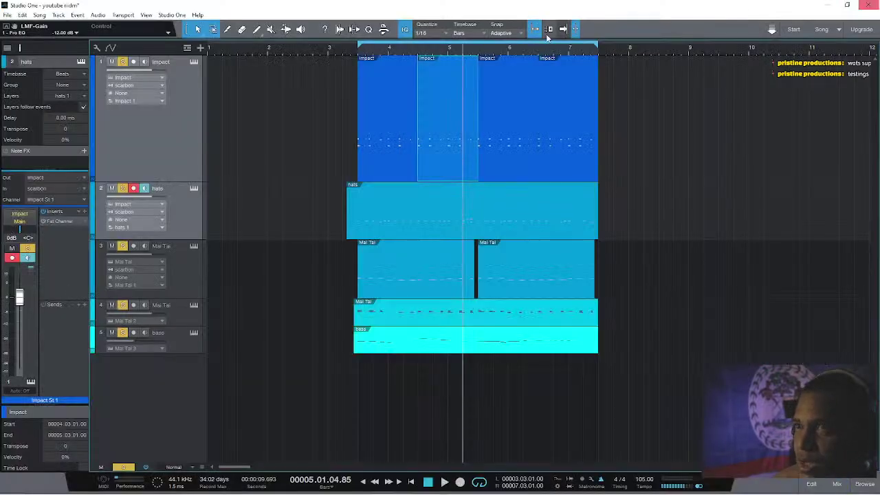
Clear all solos, solo the Impact and hats tracks, and play the loop from 3.02.04.00.
left_click(123, 468)
left_click(162, 132)
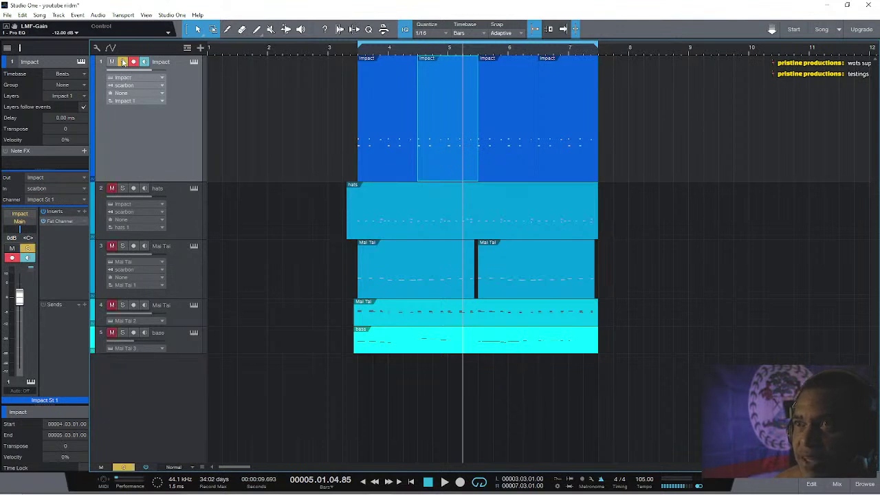
left_click(353, 46)
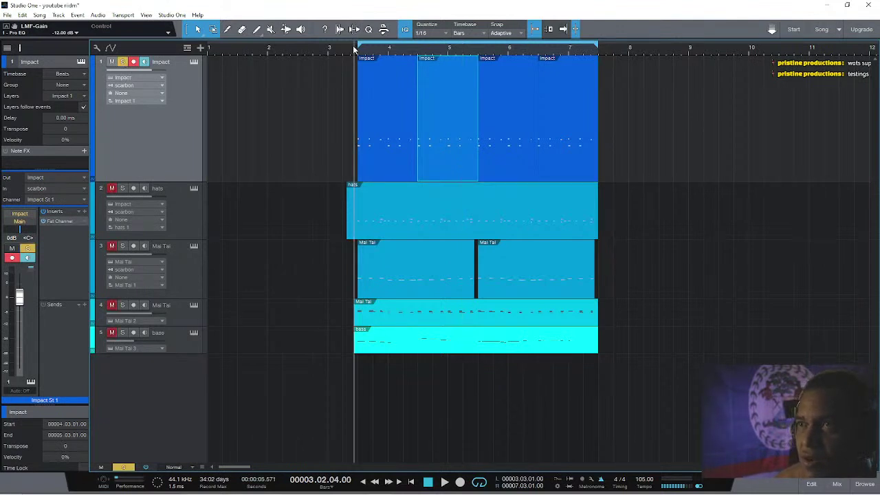
key("space")
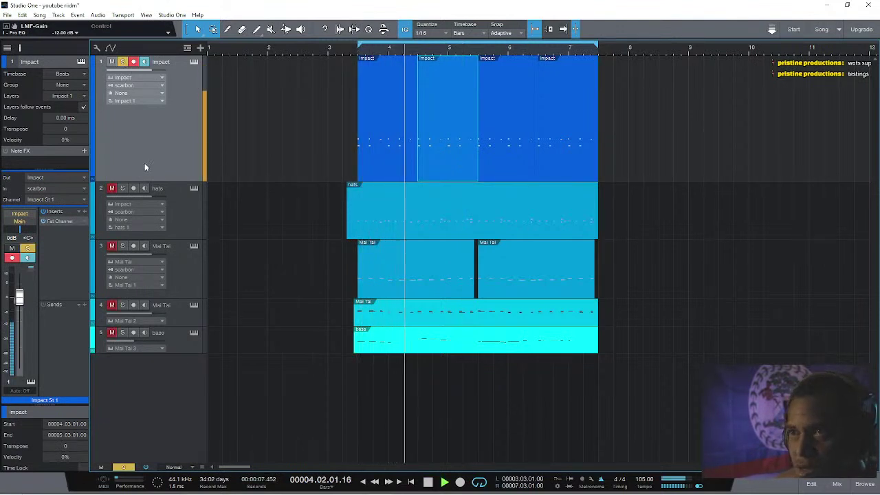
left_click(111, 188)
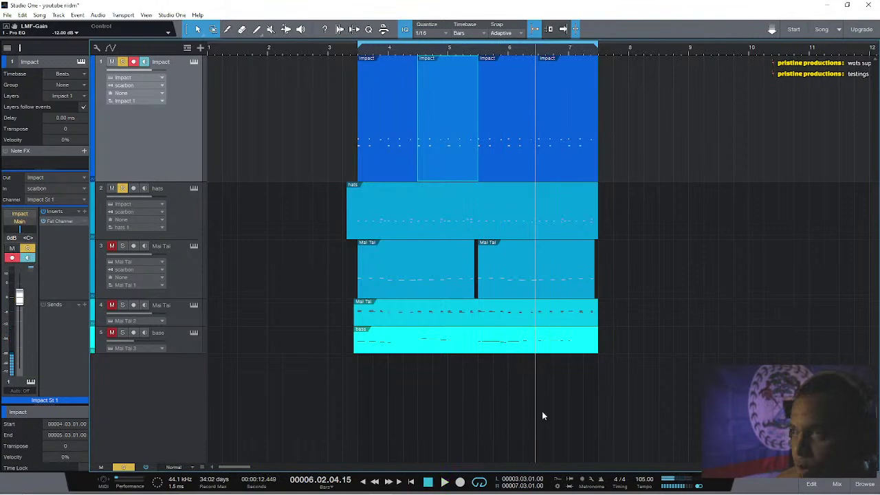
Isolate the Impact outputs in the console by unsoloing Impact St 3, clearing the remaining solos, and soloing only Impact St 4.
left_click(839, 485)
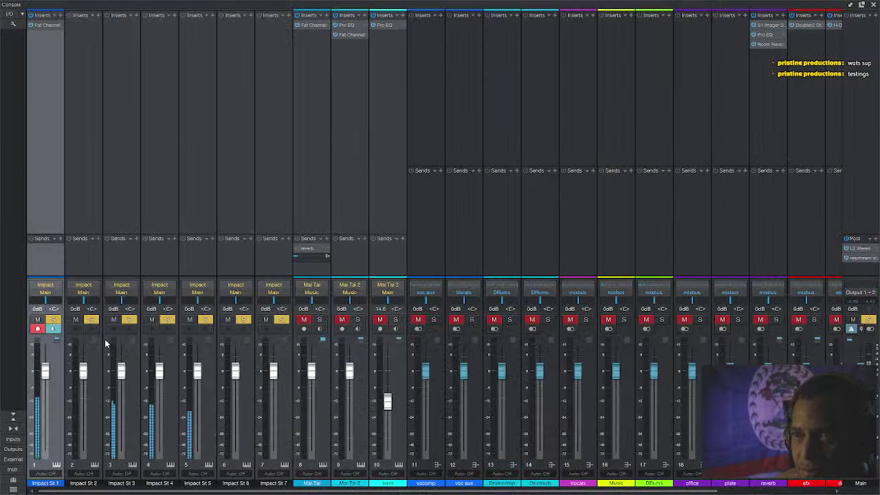
left_click(130, 320)
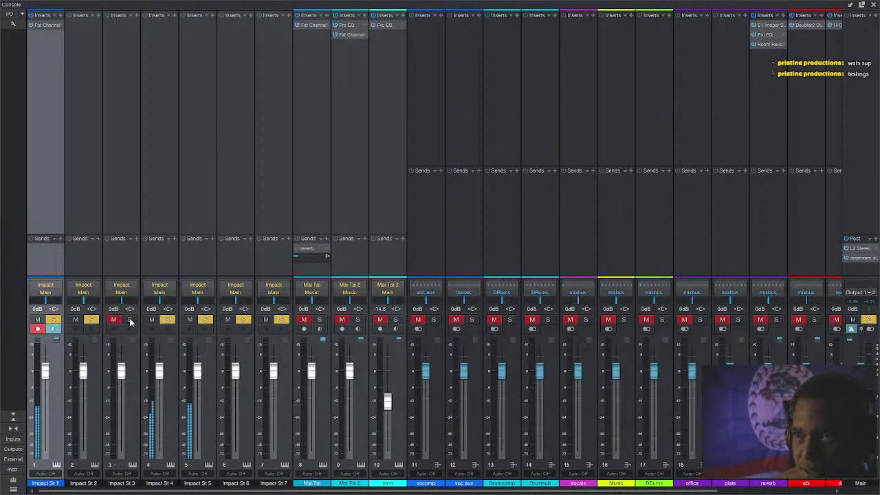
left_click(868, 322)
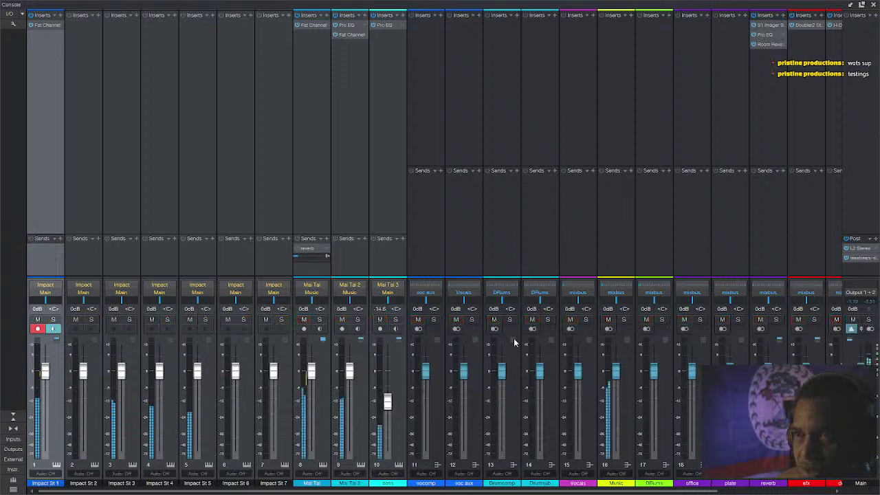
left_click(166, 321)
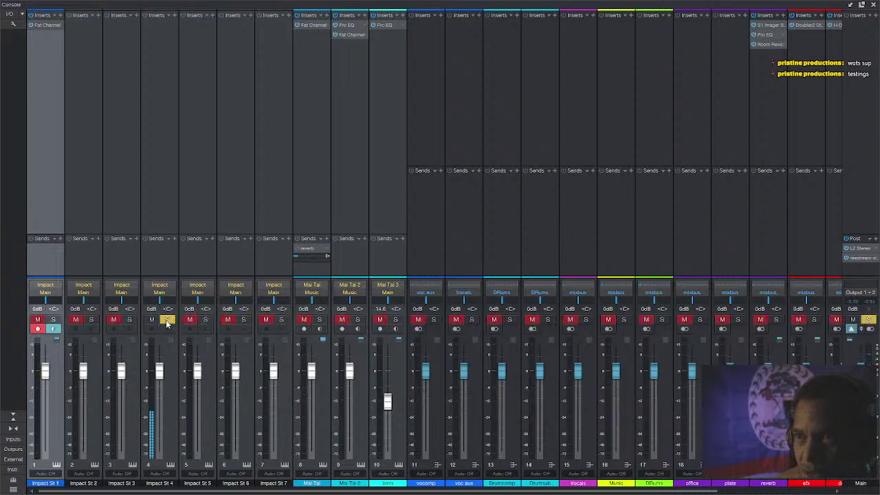
left_click(169, 416)
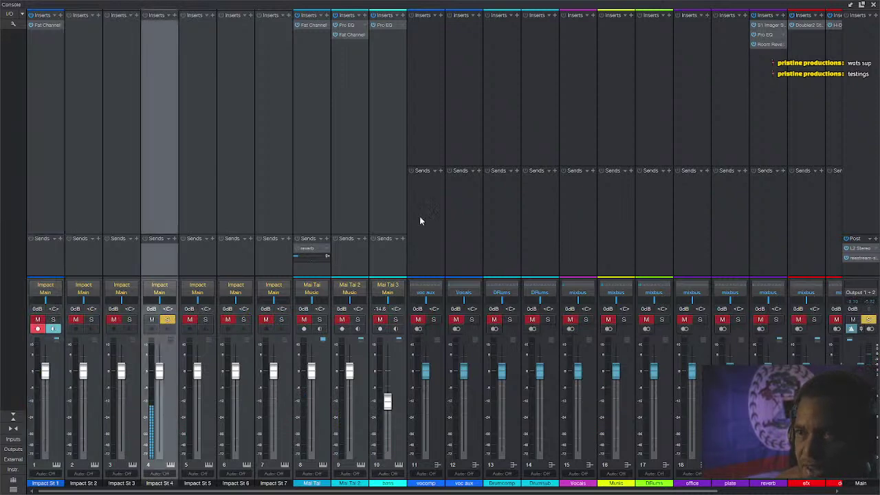
left_click(875, 6)
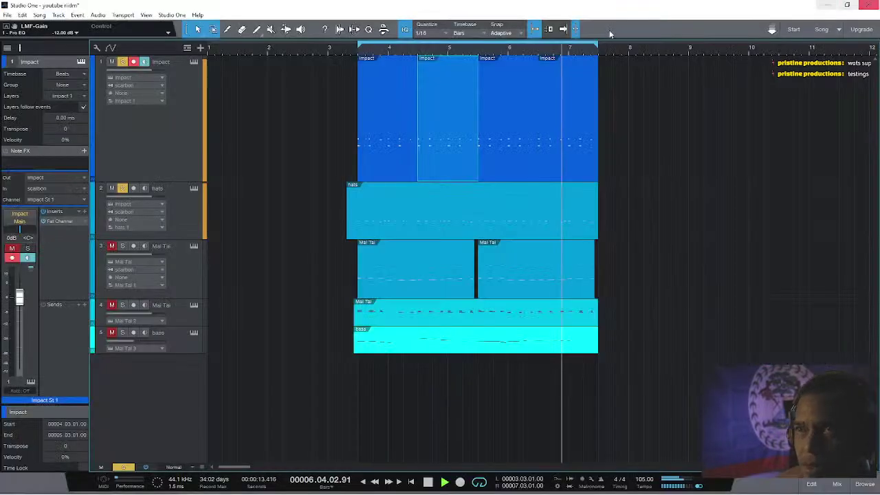
Open the Impact track's instrument window and shift it aside, and in the console also solo Impact St 1, St 2 and St 3.
left_click(194, 63)
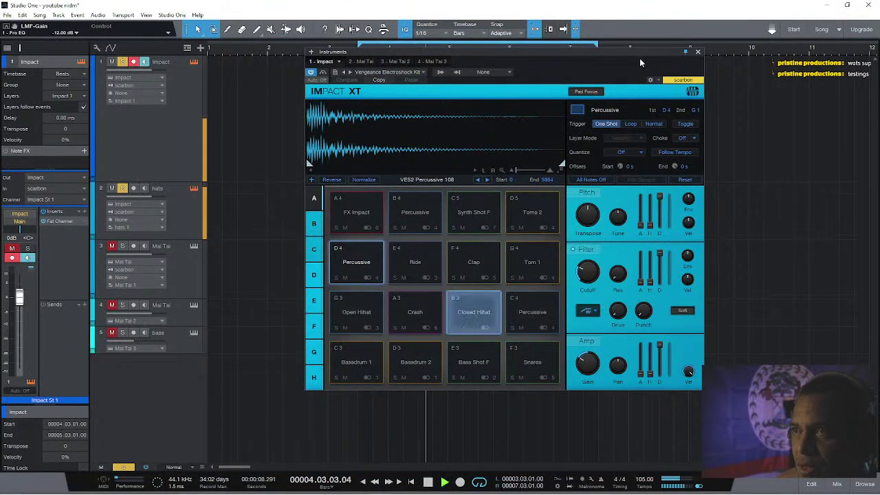
left_click_drag(623, 55, 532, 59)
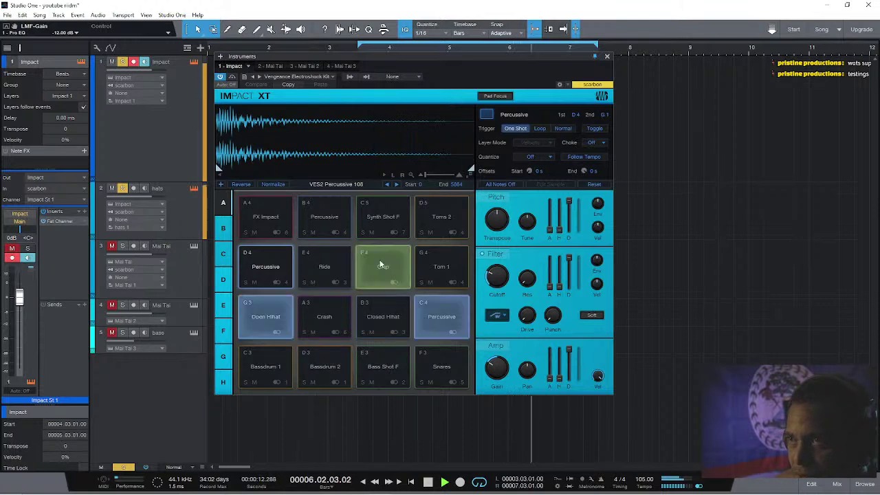
left_click(835, 484)
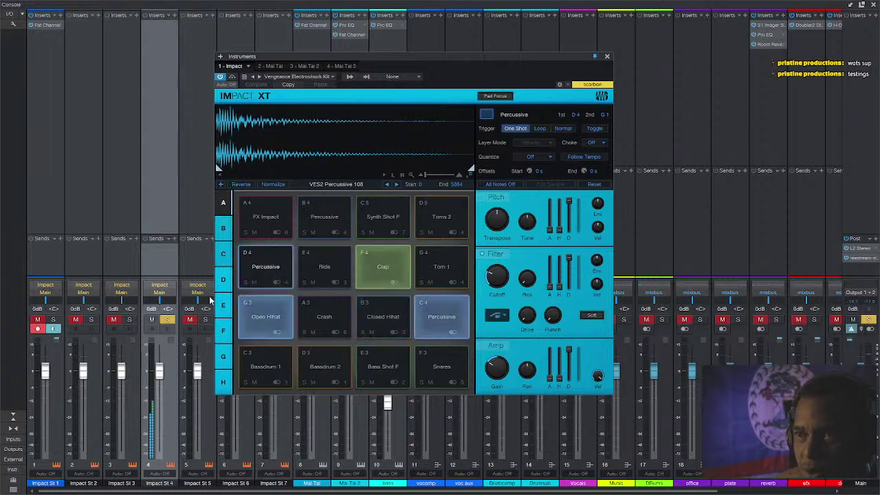
left_click(52, 322)
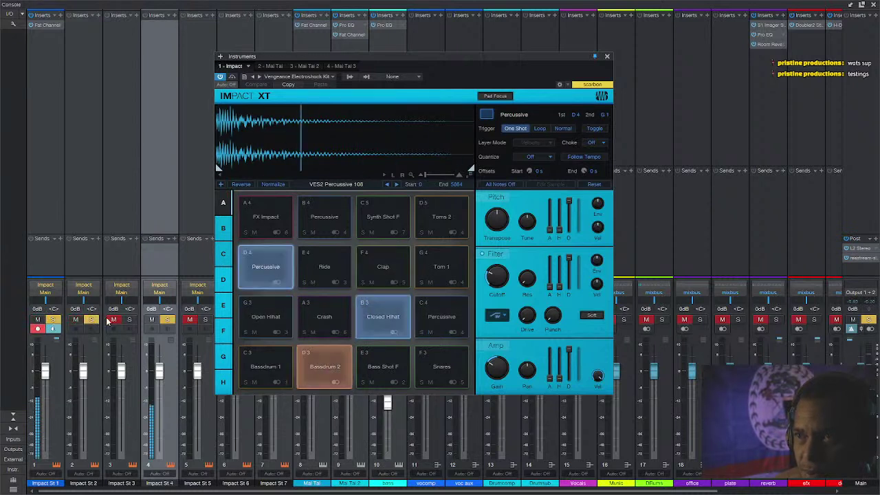
left_click(129, 321)
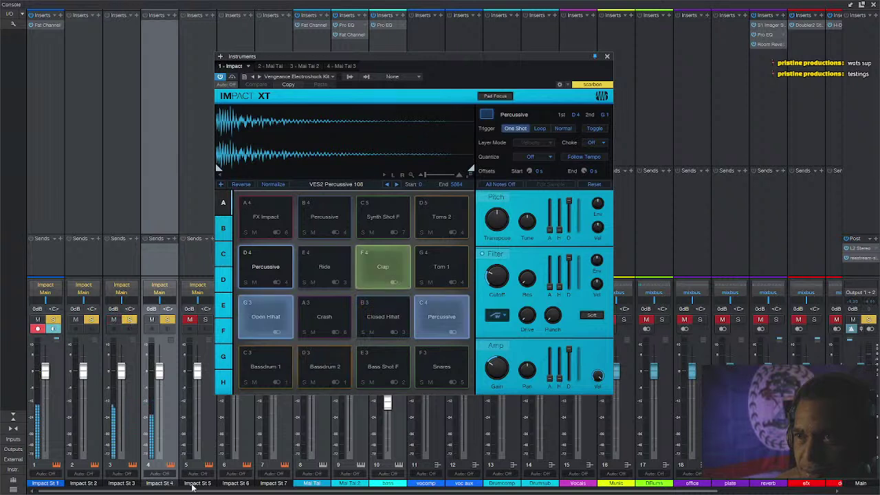
Rename the Impact St 4 channel as percussion.
double_click(159, 485)
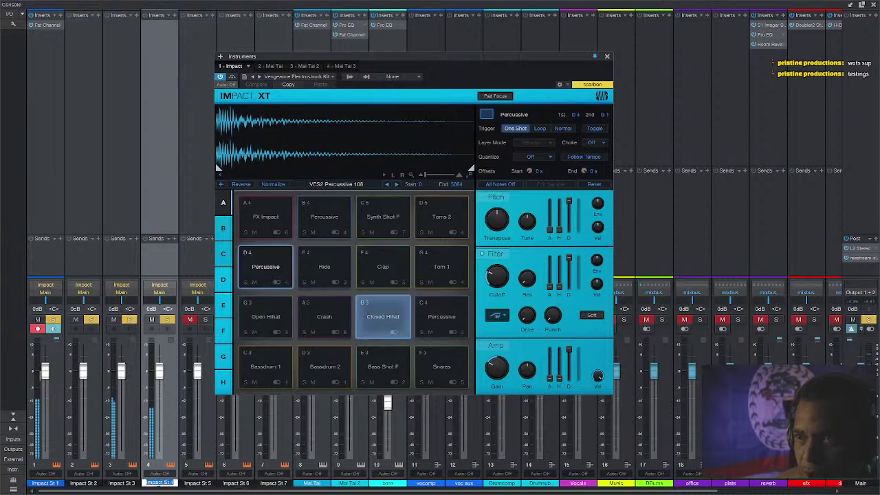
type("dercus")
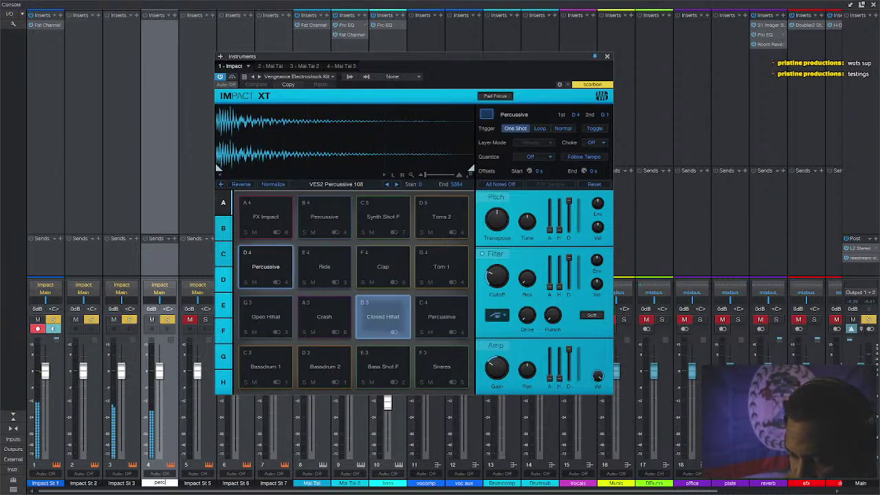
type("sion")
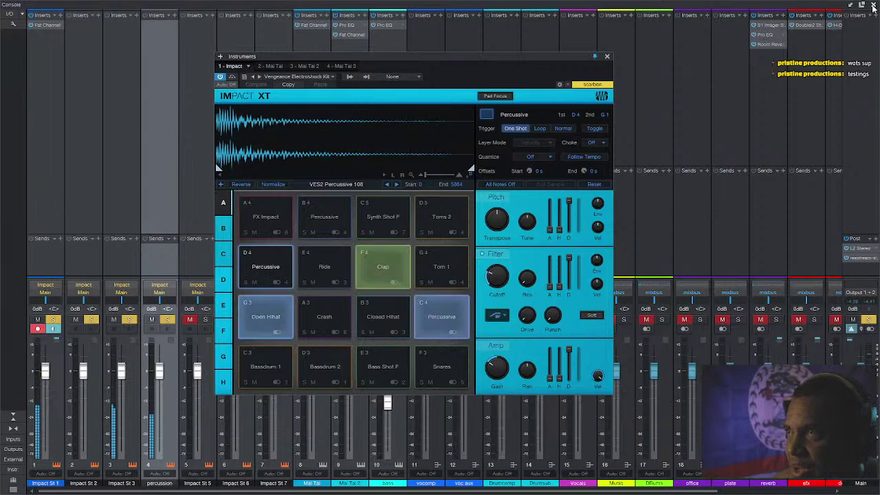
Solo the first Mai Tai track in the arrangement and move the Impact window clear of the drum channels, returning to the console.
key("F3")
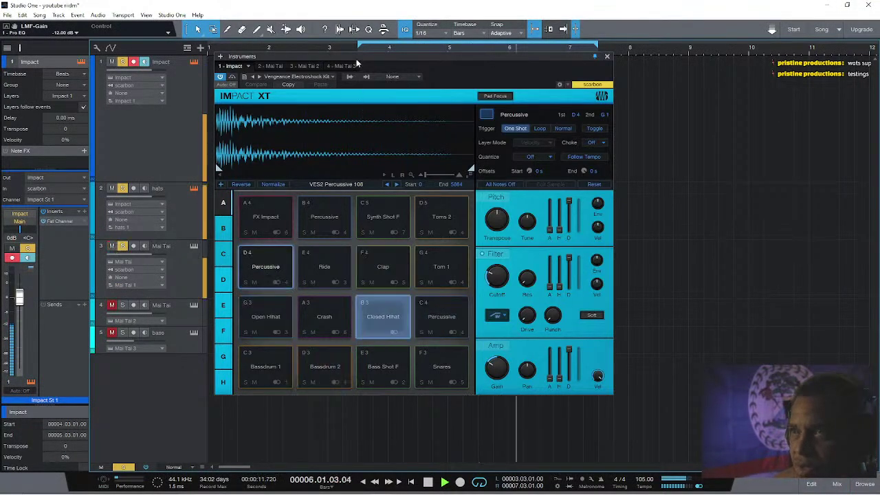
left_click_drag(356, 57, 487, 37)
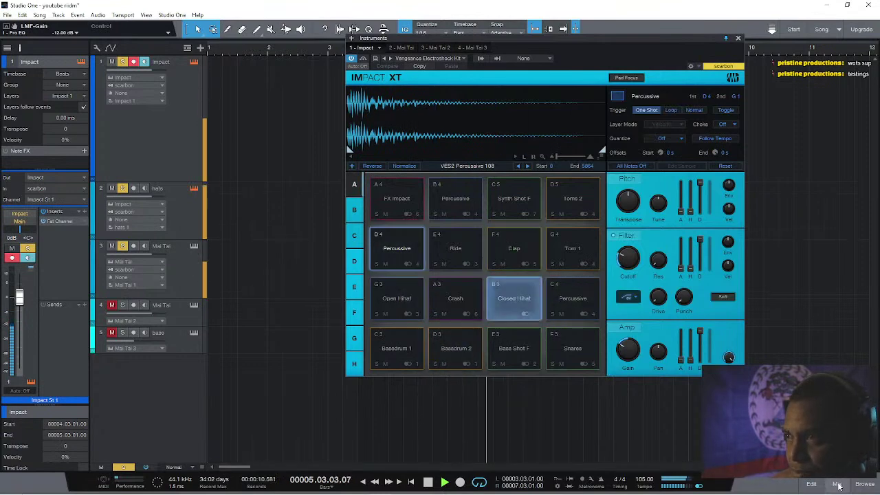
key("F3")
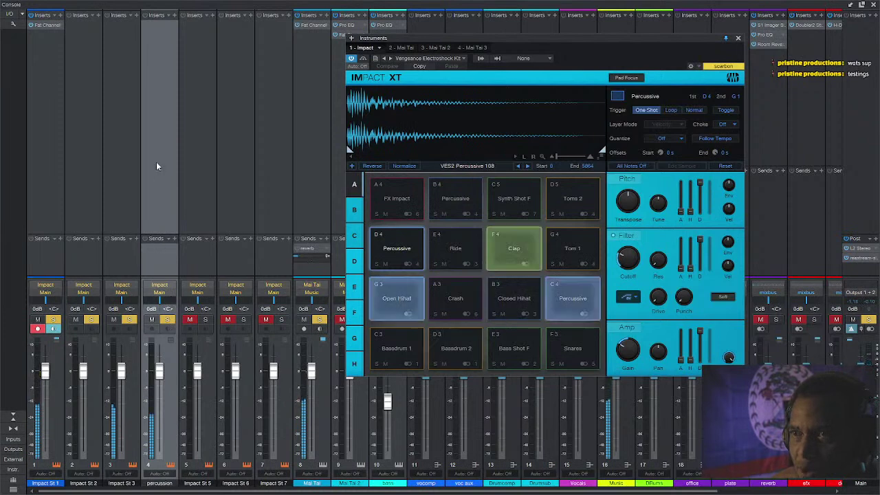
Insert a Fat Channel on the percussion channel and switch its compressor to the Tube model.
left_click(174, 17)
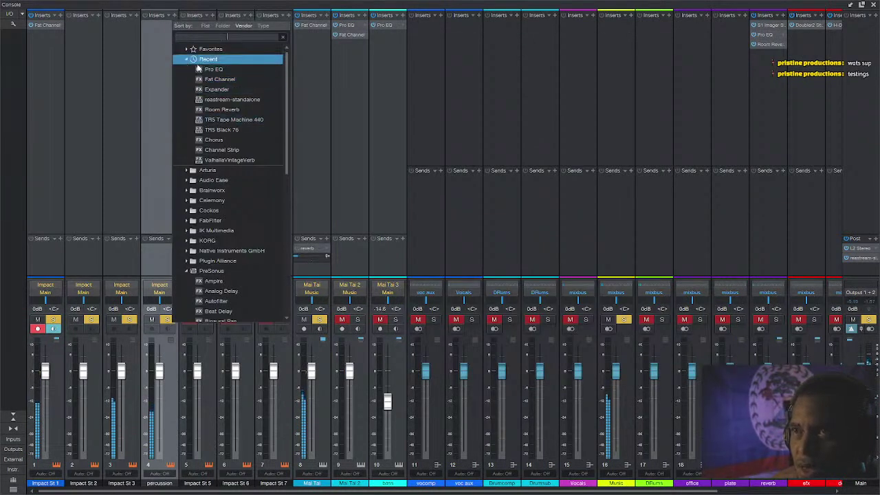
left_click(232, 79)
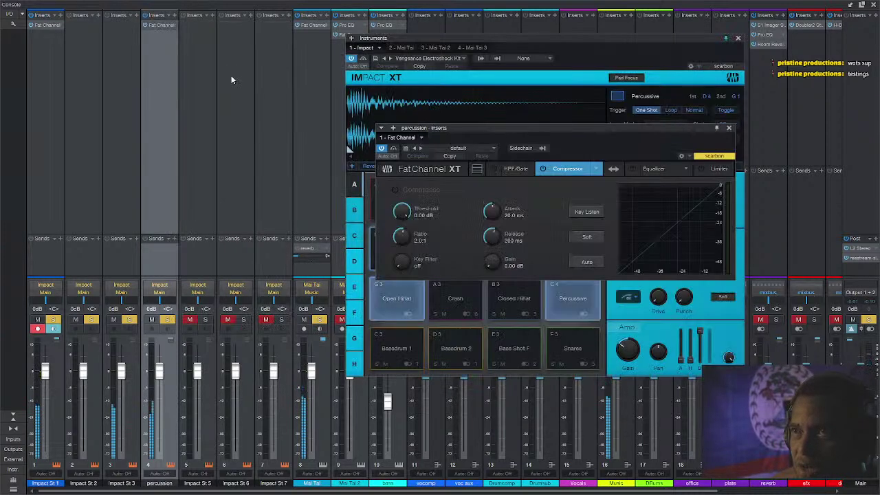
left_click(598, 168)
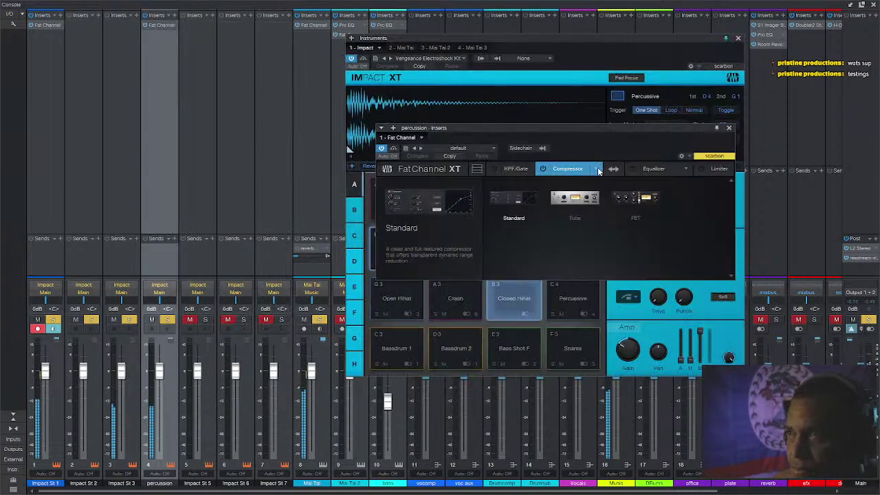
left_click(578, 200)
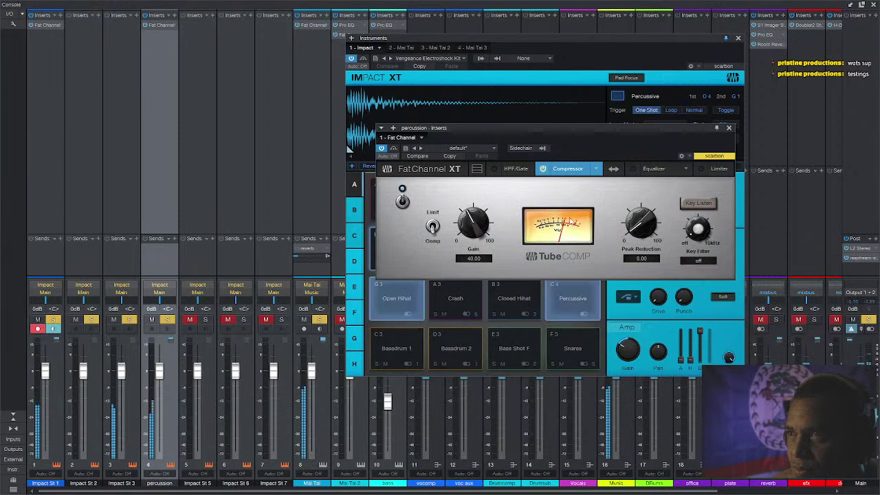
Adjust the percussion Tube compressor to a gain of 44.00 and a peak reduction of 52.00.
left_click_drag(474, 223, 475, 216)
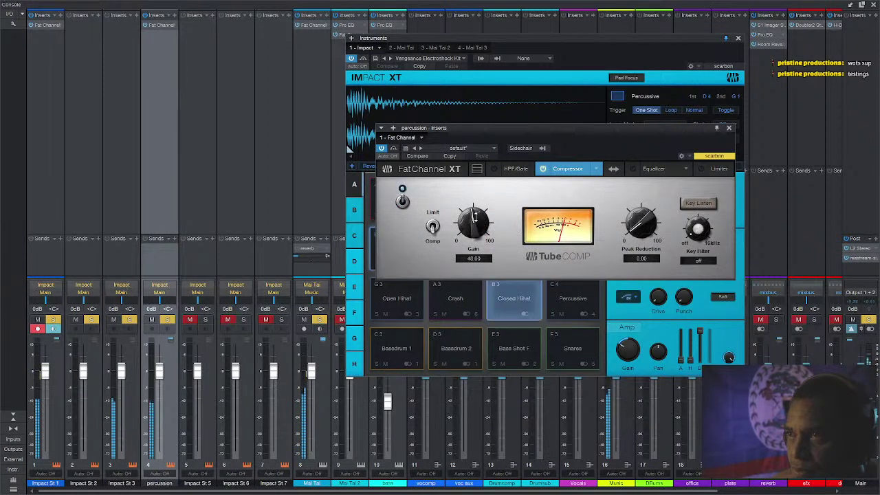
left_click_drag(640, 221, 640, 169)
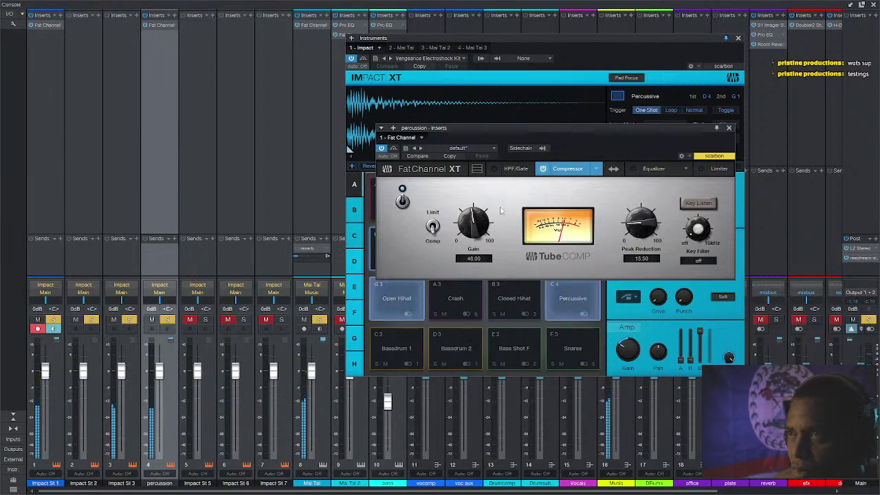
left_click_drag(483, 226, 482, 215)
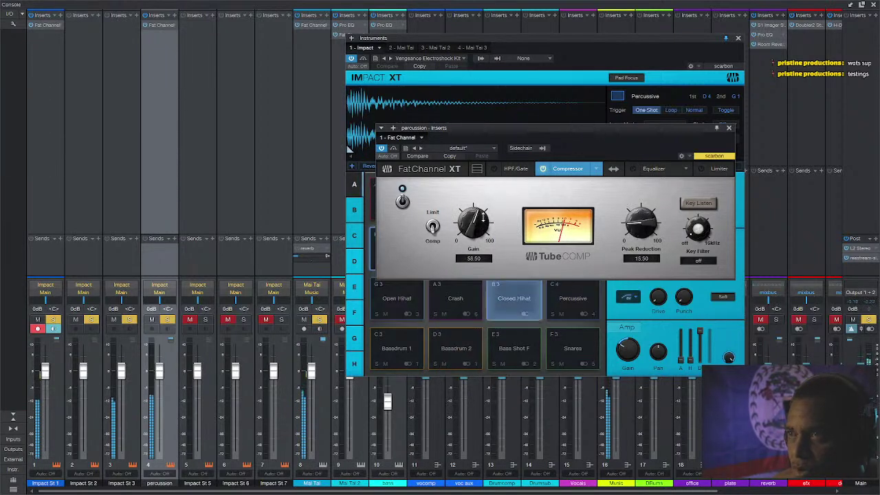
mouse_move(639, 215)
left_mouse_down()
mouse_move(638, 172)
mouse_move(638, 219)
left_mouse_up()
left_click_drag(473, 222, 483, 240)
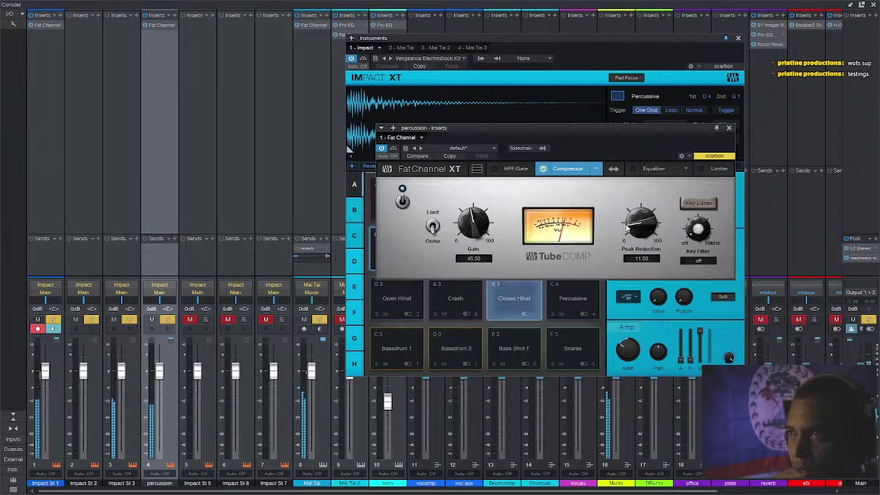
left_click_drag(639, 227, 626, 159)
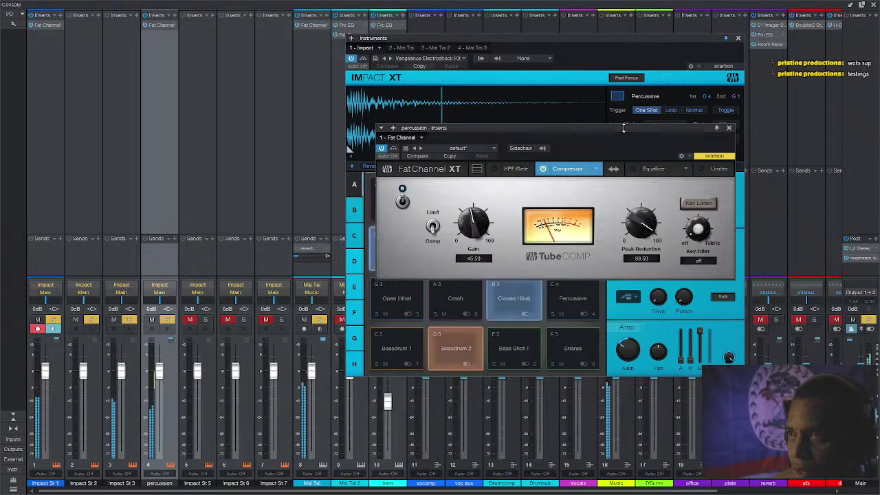
left_click_drag(624, 127, 623, 172)
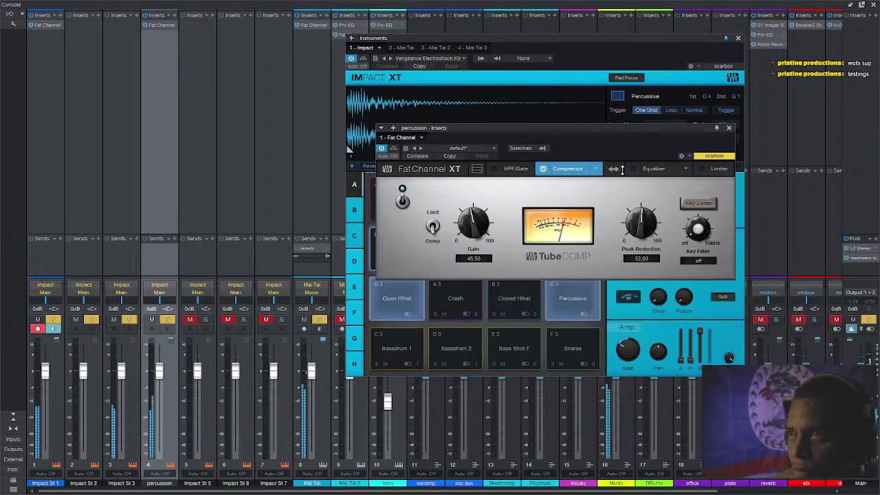
left_click_drag(472, 219, 472, 220)
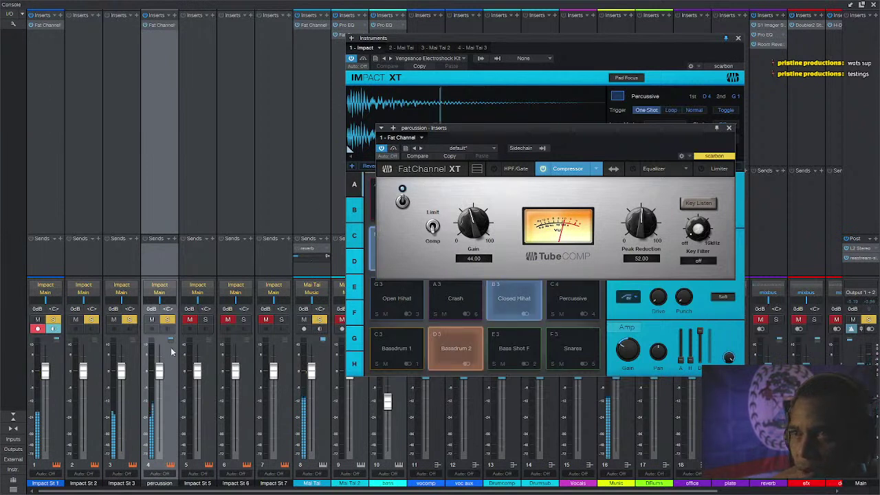
Set the percussion fader to -0.1 dB and compare its Fat Channel bypassed and active, leaving it active and closing its window.
left_click_drag(159, 371, 159, 438)
left_click_drag(159, 394, 159, 372)
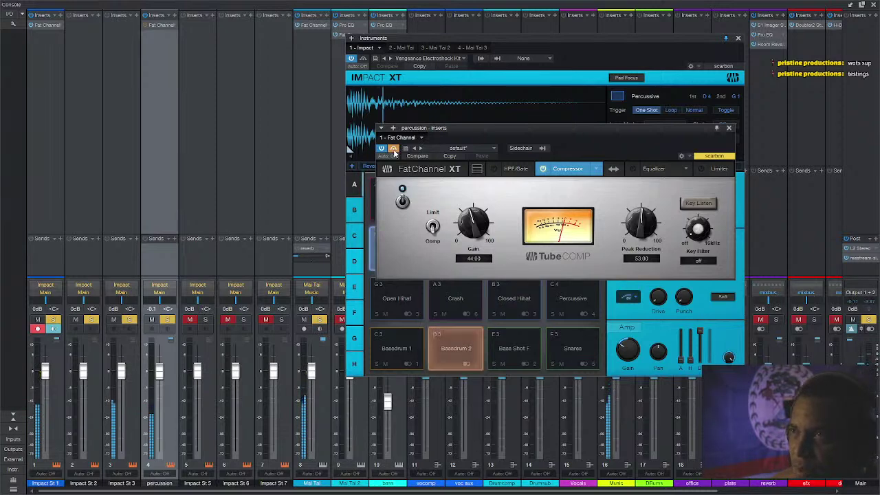
left_click(394, 149)
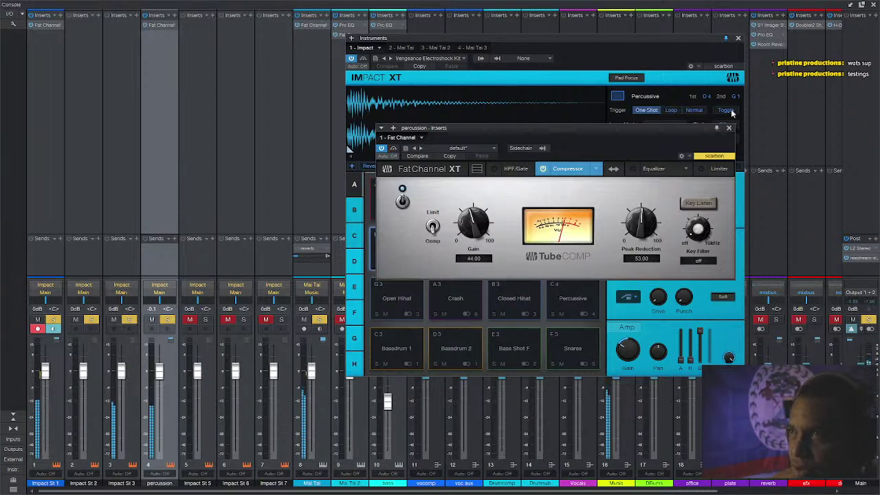
left_click(729, 129)
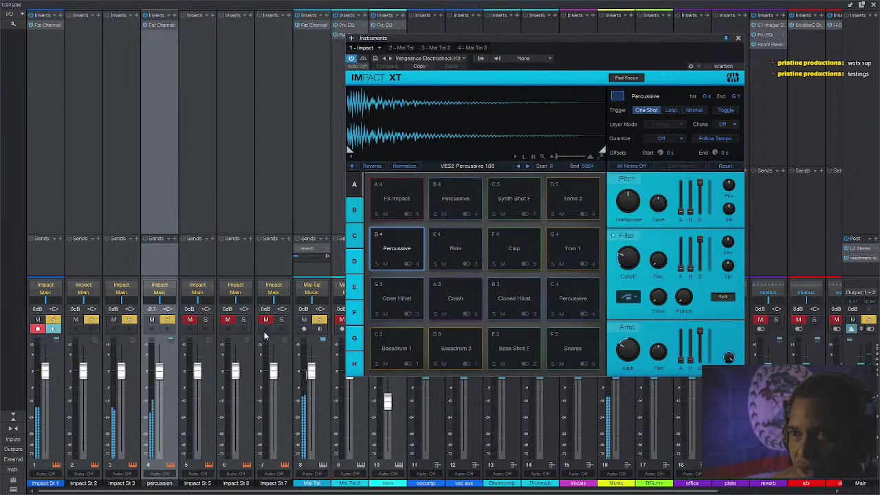
Solo the Impact St 5 channel and rename it as claps.
left_click(206, 321)
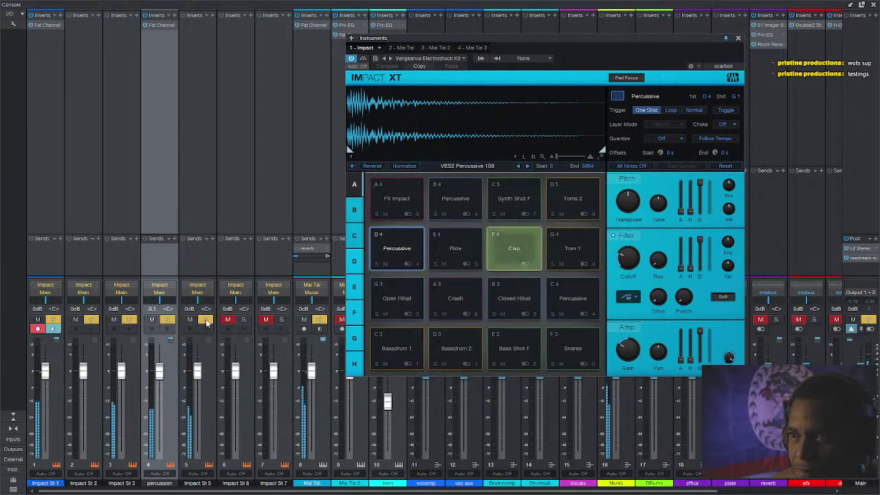
left_click(213, 413)
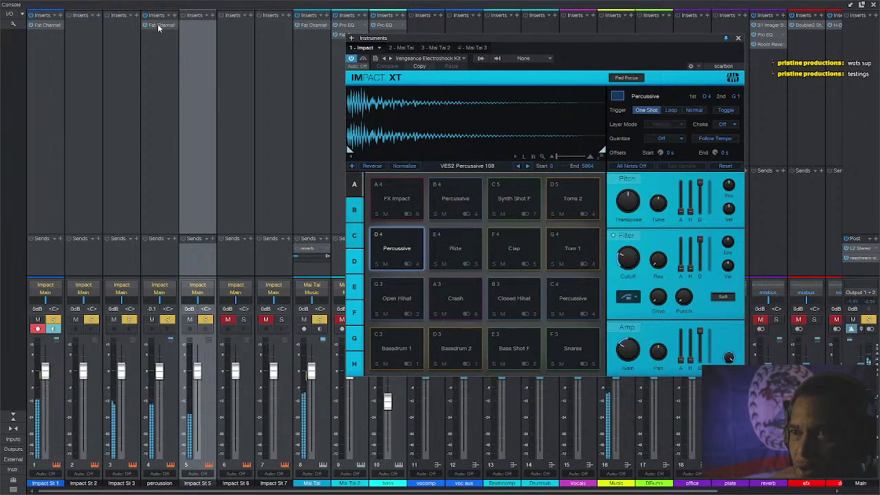
double_click(197, 483)
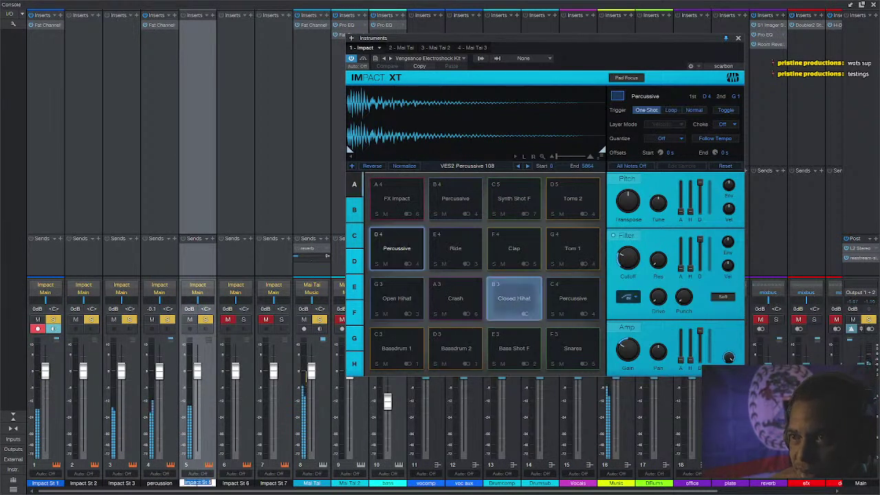
type("claps")
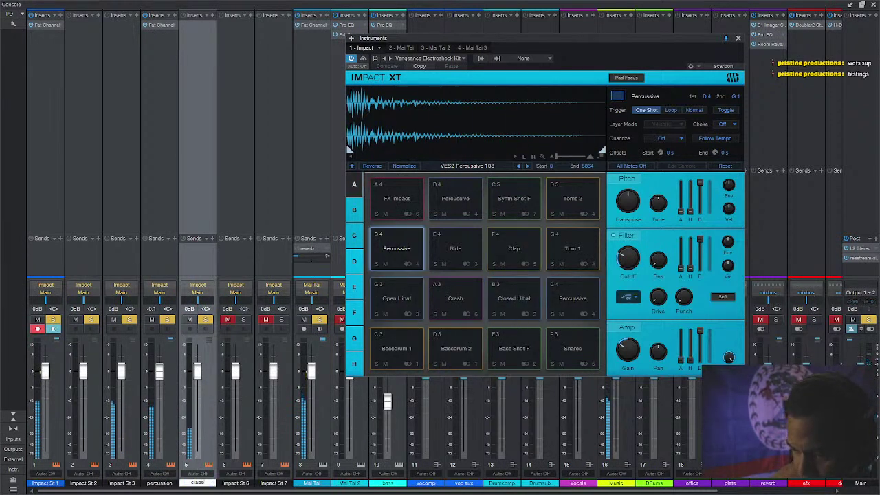
key("Return")
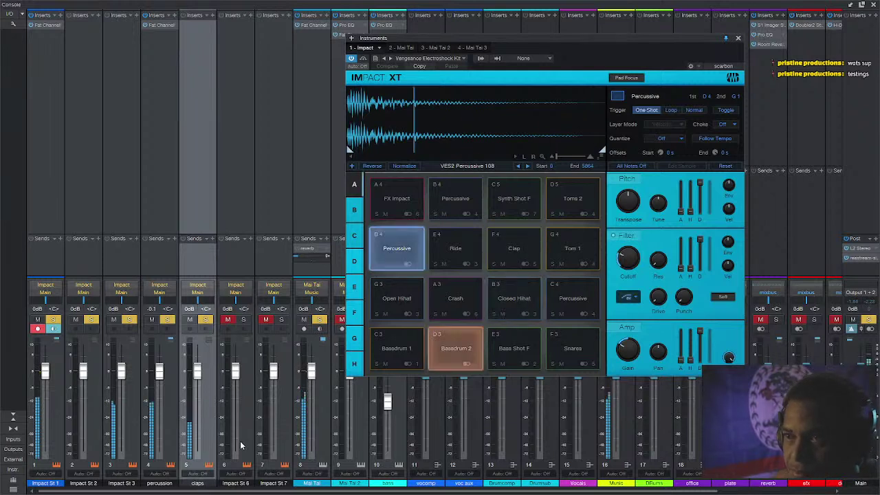
Copy the percussion Fat Channel to the claps channel and set its peak reduction to 65.50 and gain to 45.00.
left_click(193, 26)
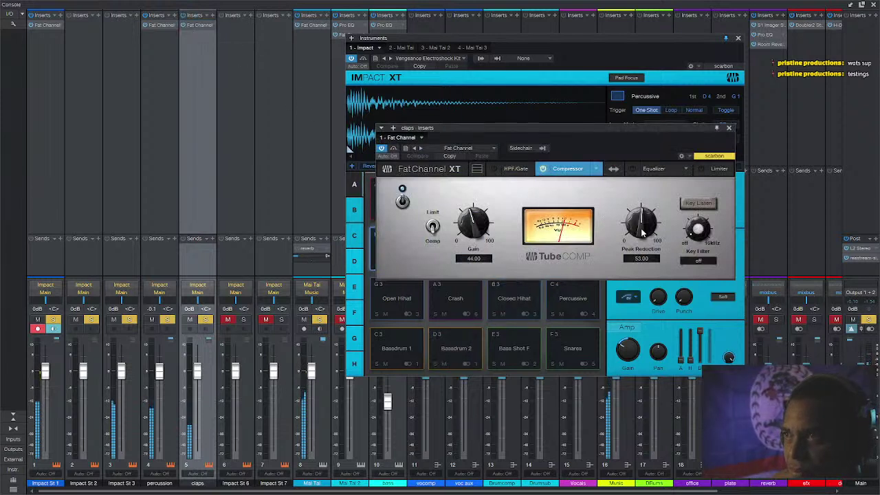
left_click_drag(640, 224, 640, 212)
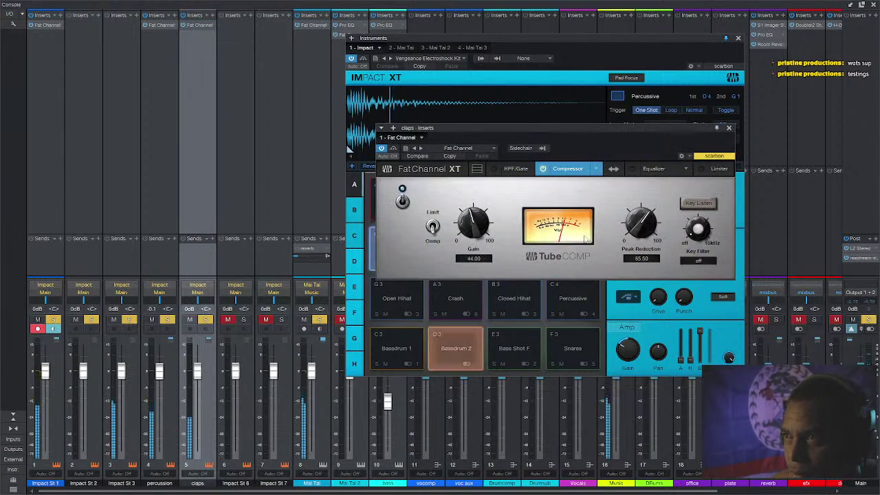
scroll(478, 233, "up", 1)
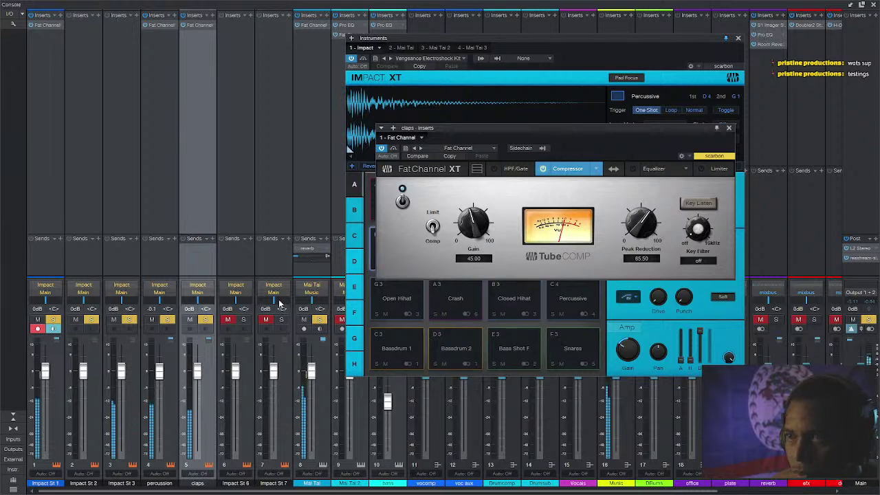
Solo the Impact St 6 and Impact St 7 channels as well.
left_click(244, 321)
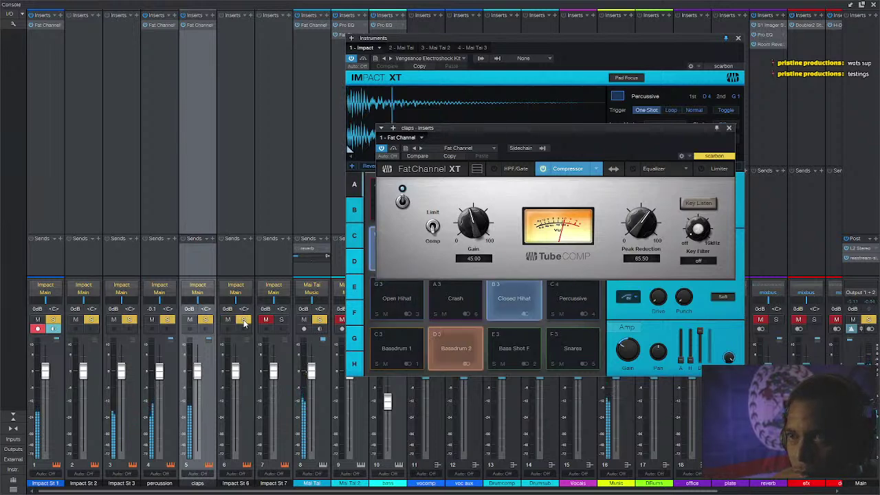
left_click(282, 320)
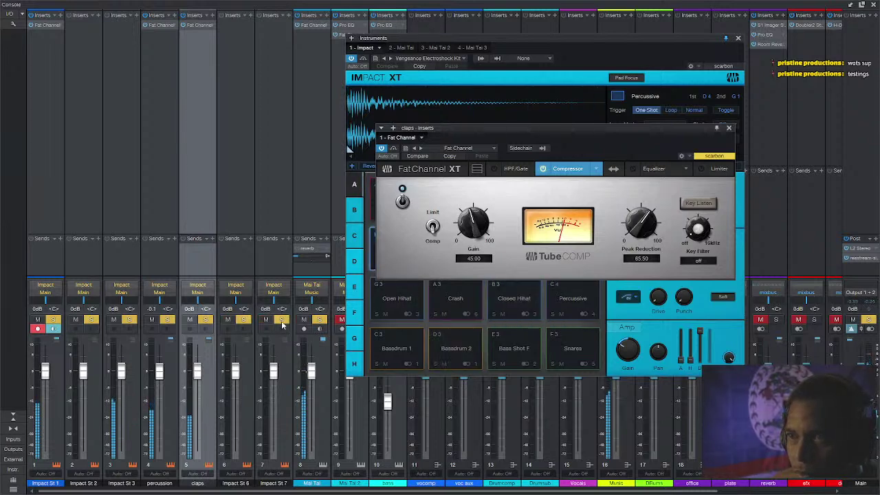
Close the instrument and claps Fat Channel windows, then solo track 4 Mai Tai and increase its track height.
left_click(737, 38)
left_click(730, 129)
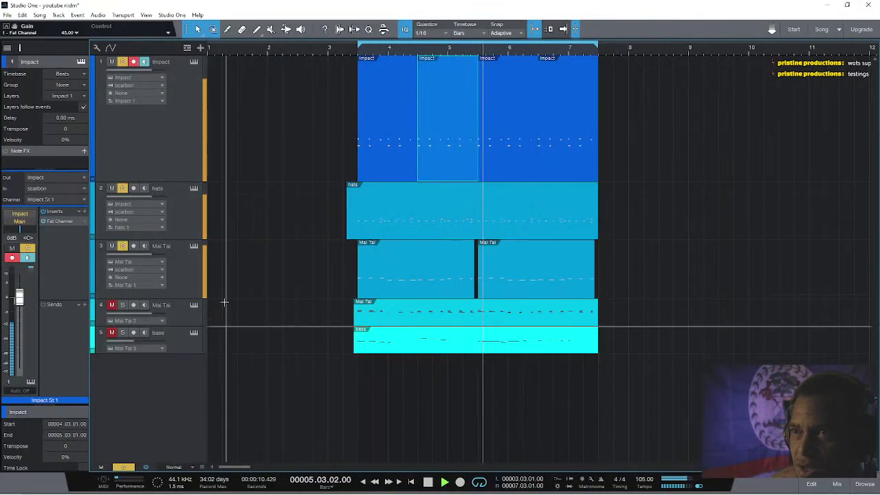
left_click(112, 305)
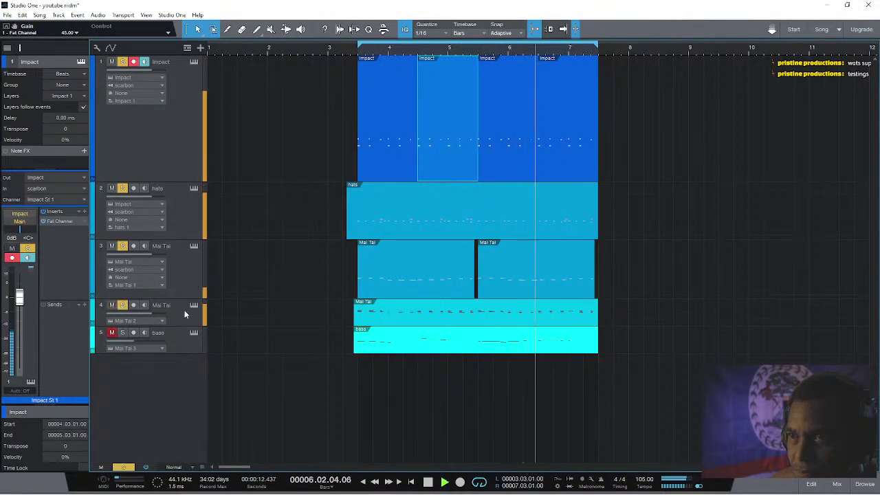
left_click(186, 313)
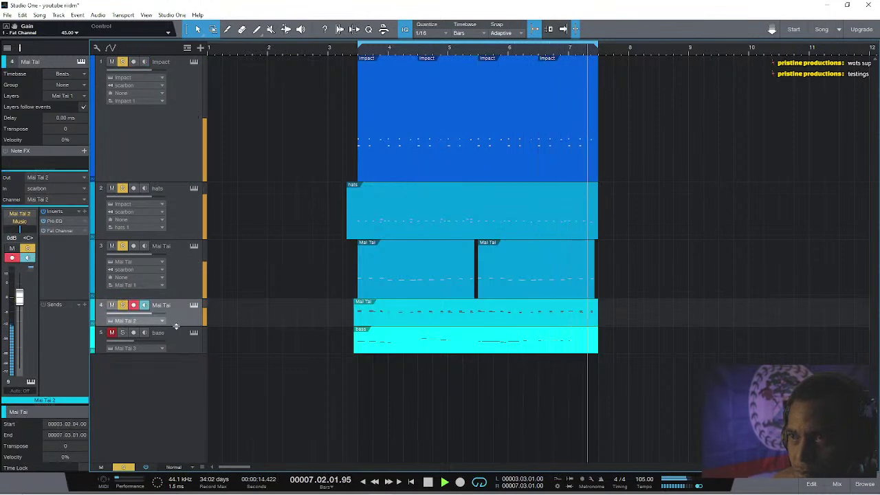
left_click_drag(179, 326, 184, 368)
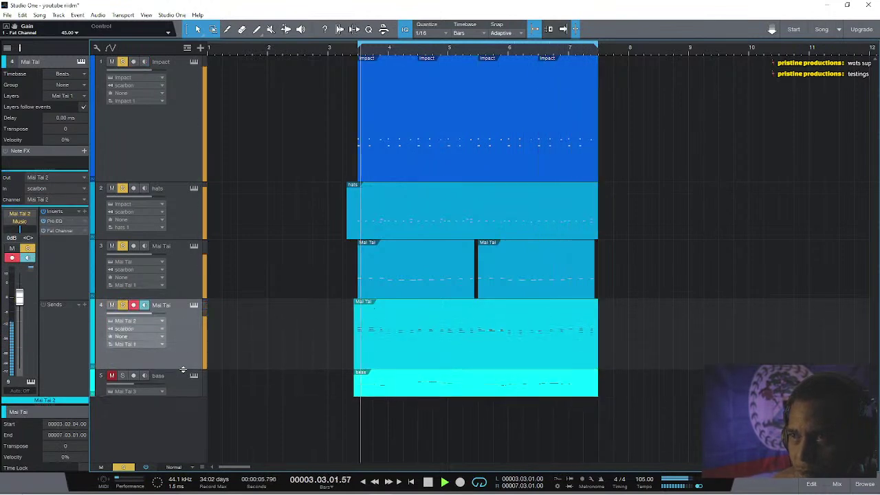
Set the reverb mix of the Mai Tai 2 instrument to 34% and close its window.
left_click(193, 304)
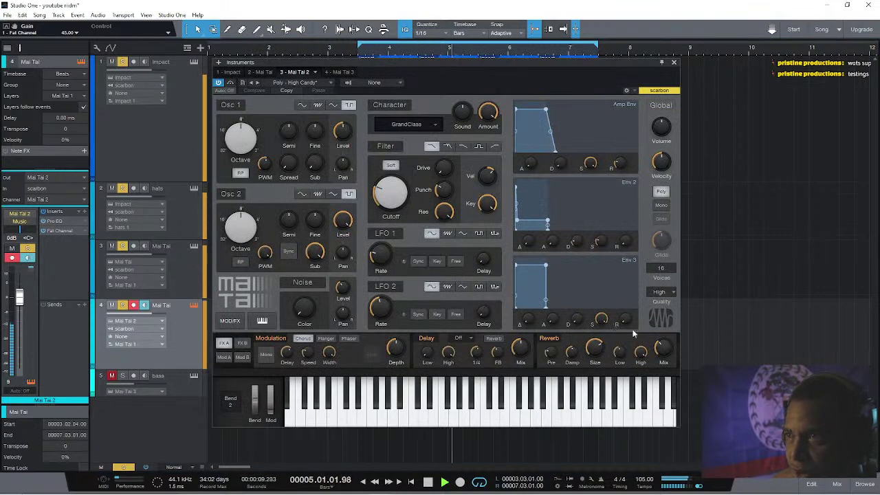
mouse_move(659, 346)
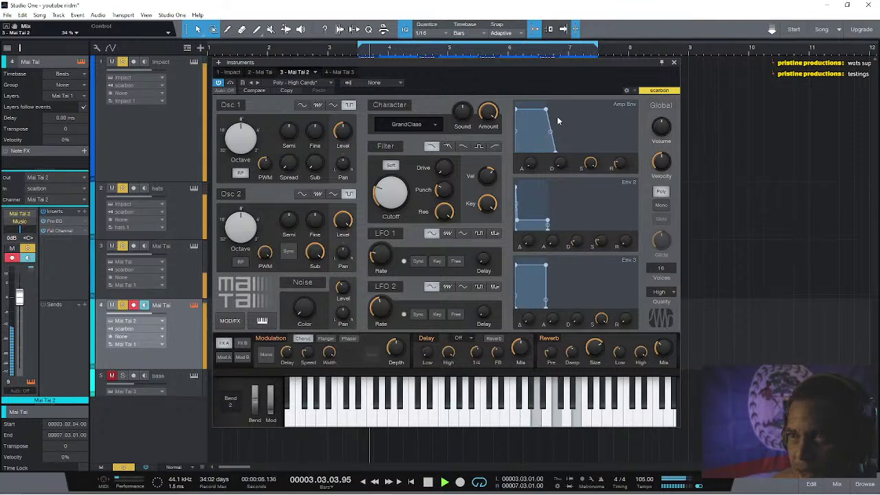
left_click(674, 62)
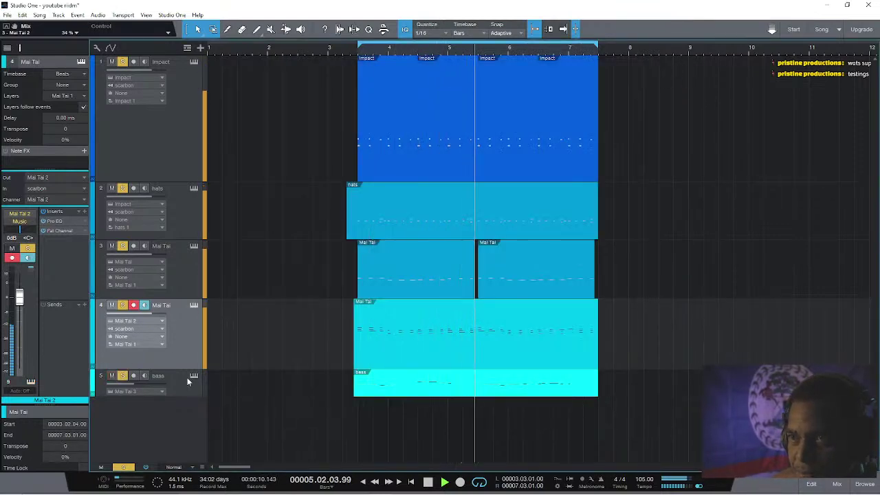
Set the bass fader to -12.1 dB and enable its Pro EQ high cut at 5.77 kHz.
left_click(184, 379)
left_click_drag(19, 331, 19, 328)
left_click(53, 221)
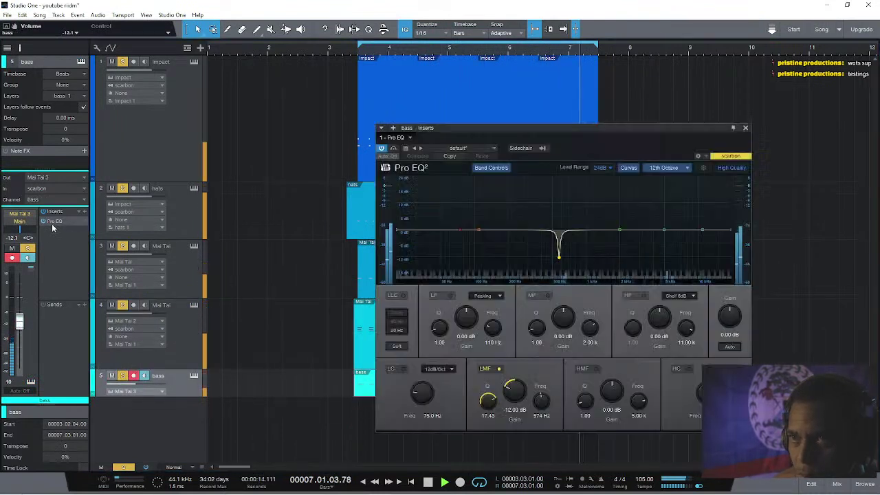
left_click(688, 369)
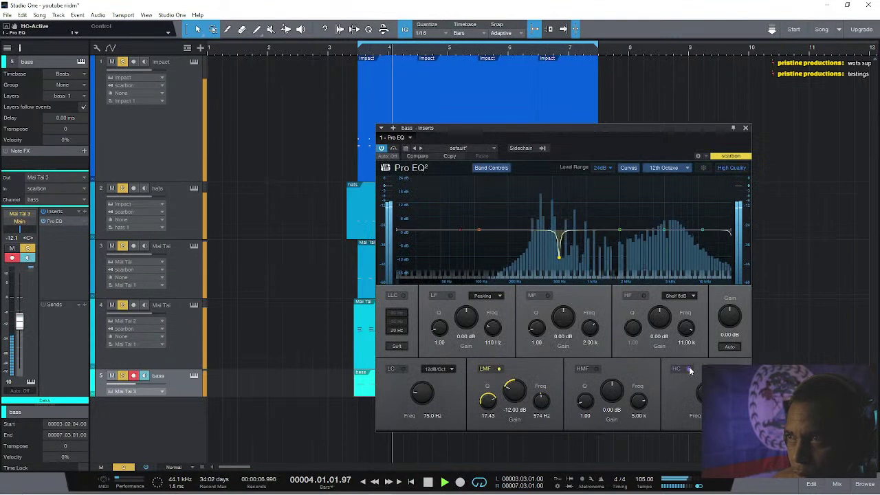
left_click_drag(708, 393, 708, 418)
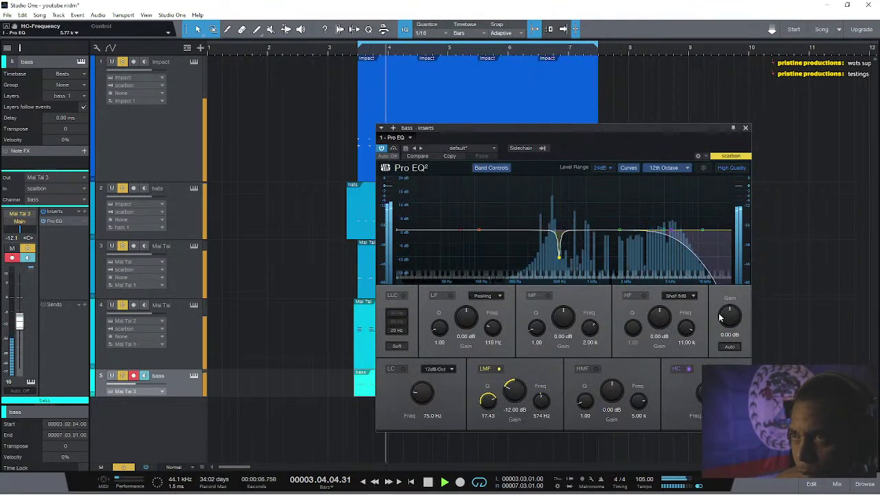
left_click(746, 127)
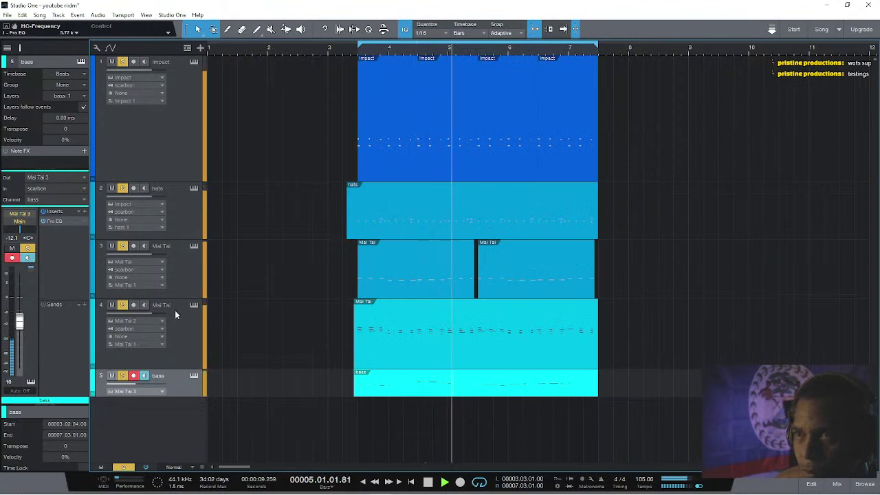
Add a PreSonus Presence instrument track below the bass track.
key("shift+w")
key("shift+w")
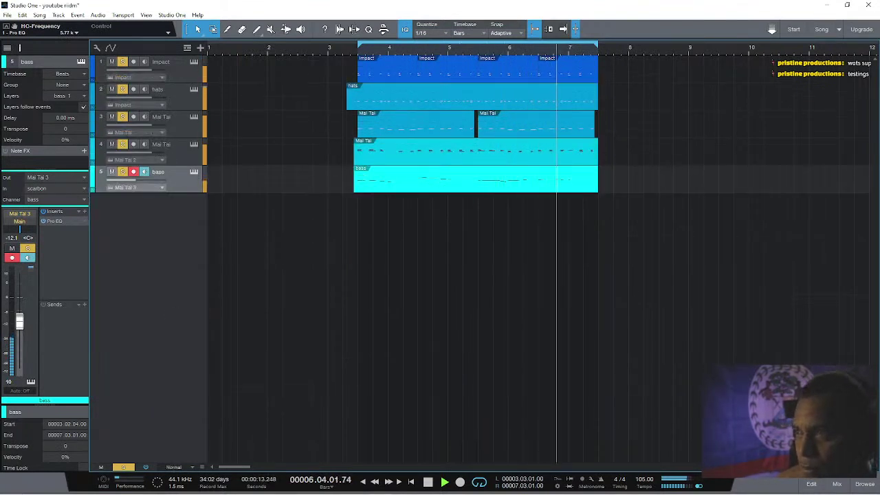
key("w")
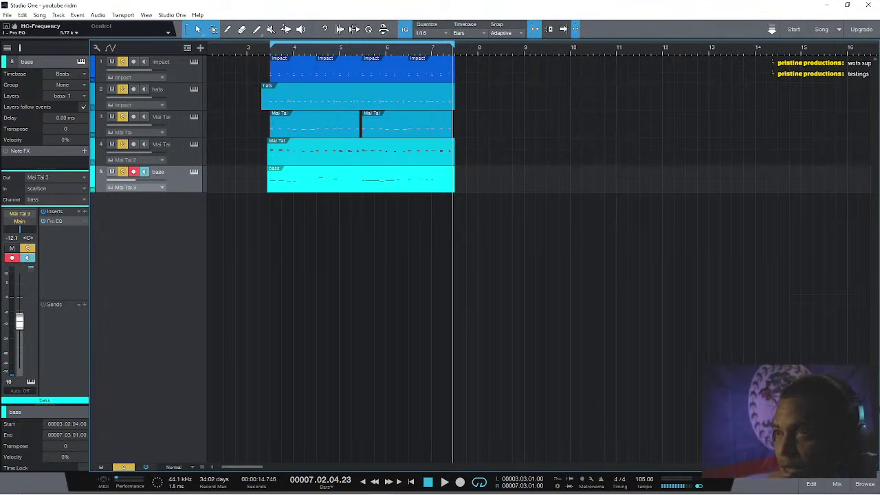
left_click(864, 485)
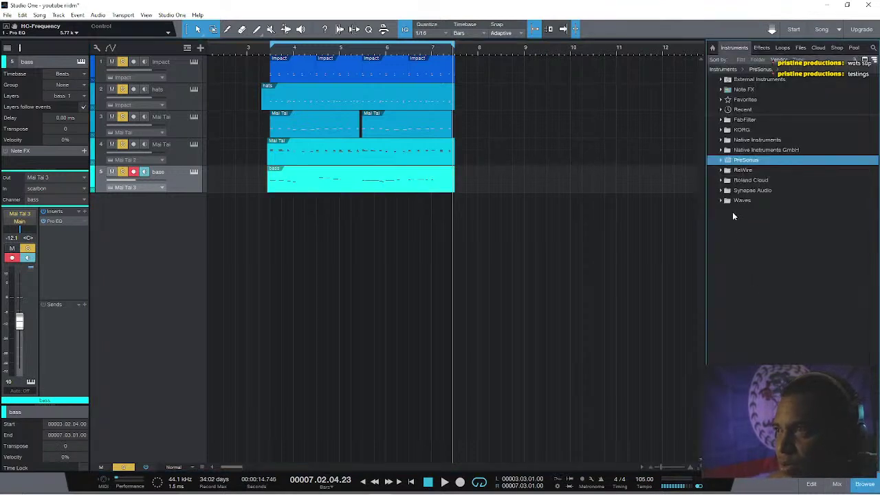
left_click(720, 161)
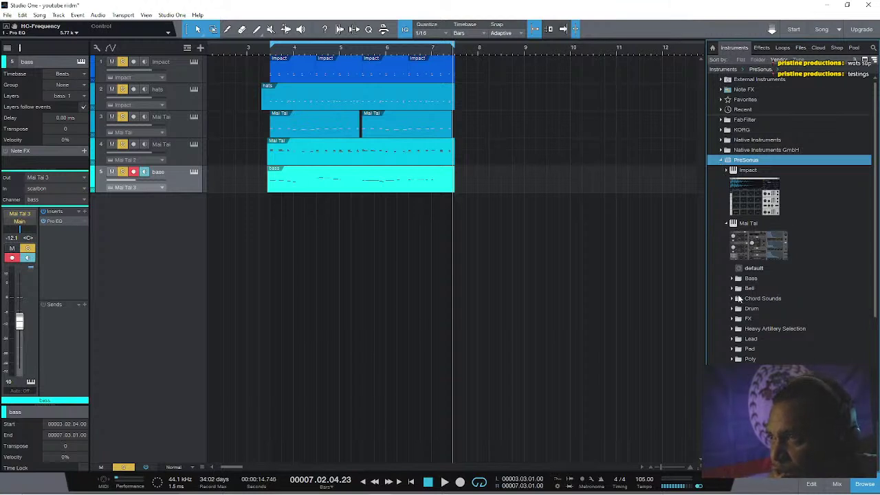
left_click(725, 224)
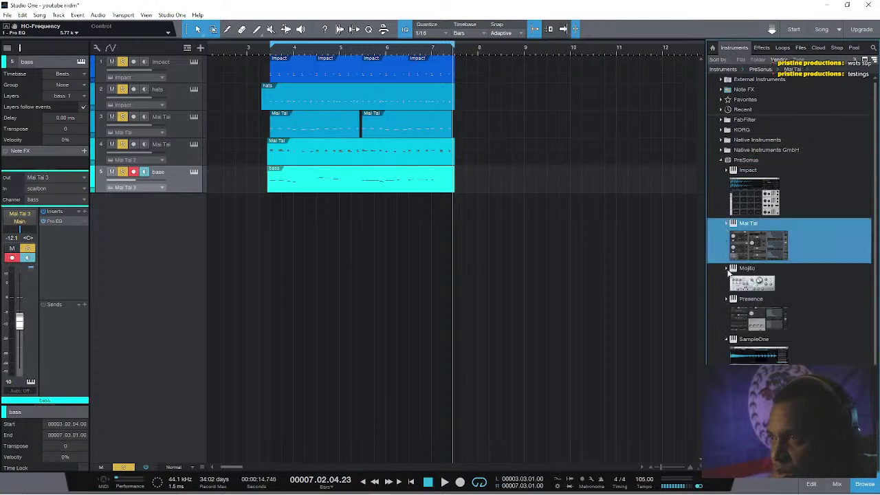
left_click_drag(741, 320, 403, 360)
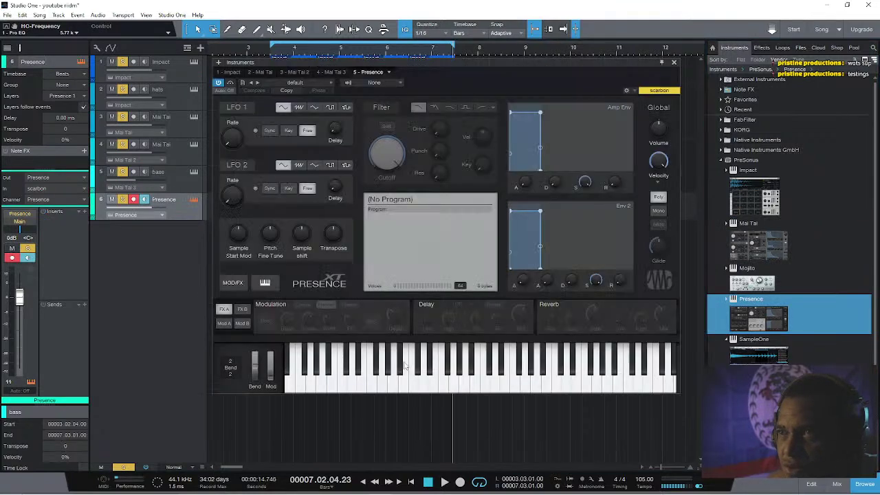
Load a preset for the Presence track, routed to Music with a Chorus insert and a delay send.
left_click(288, 86)
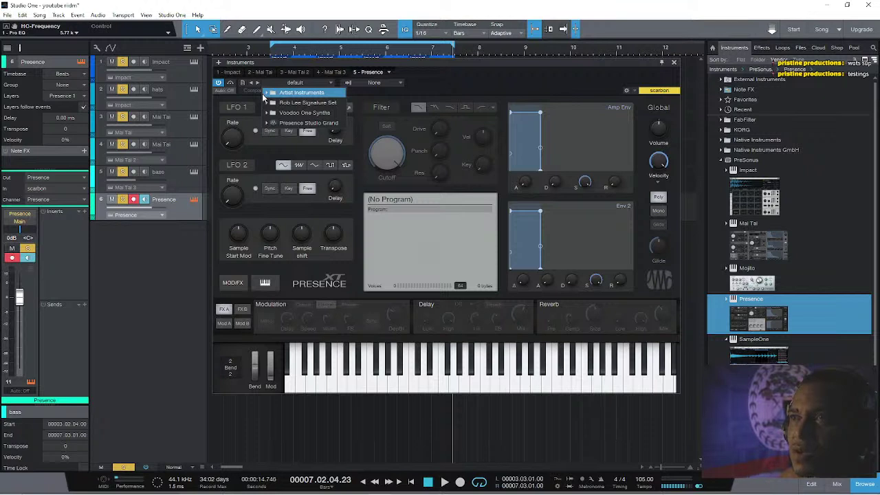
left_click(262, 100)
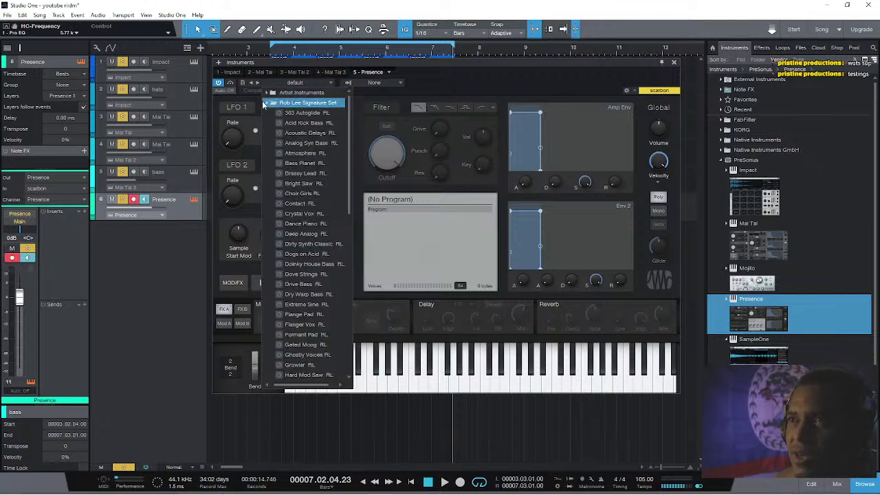
left_click(314, 122)
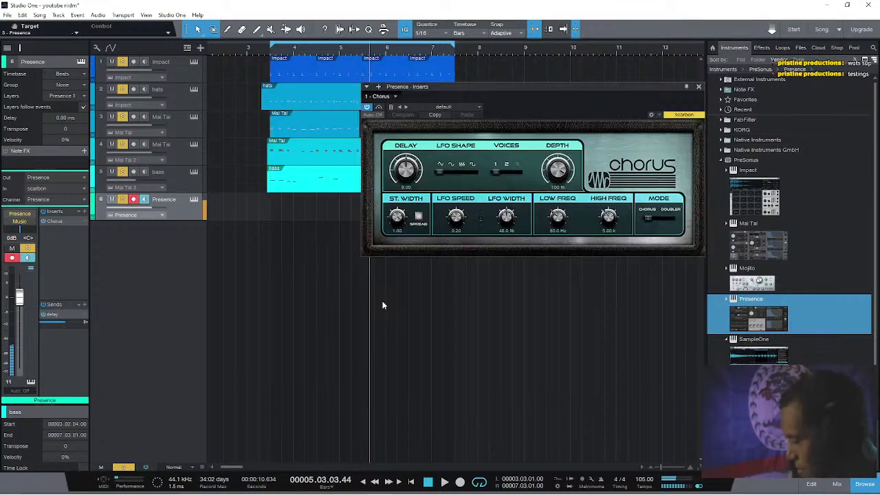
Set the Presence channel's delay send level to -15.9 dB and add a reverb send.
left_click_drag(61, 328, 54, 324)
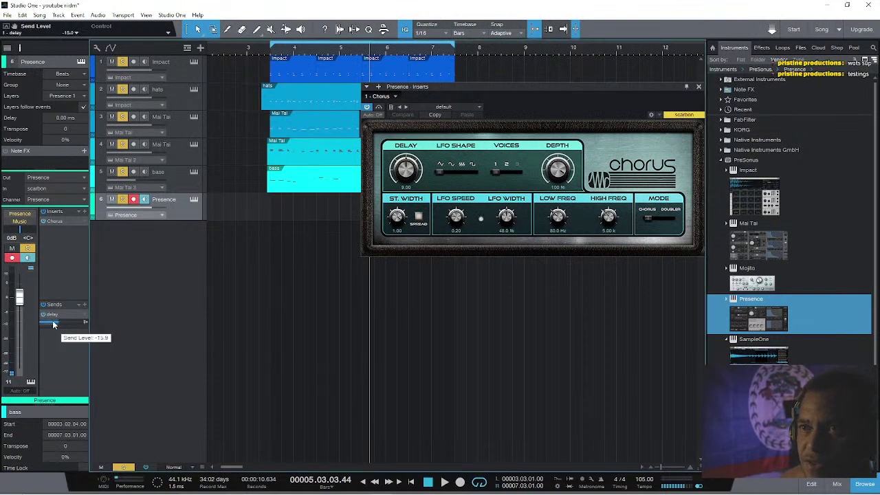
left_click(85, 304)
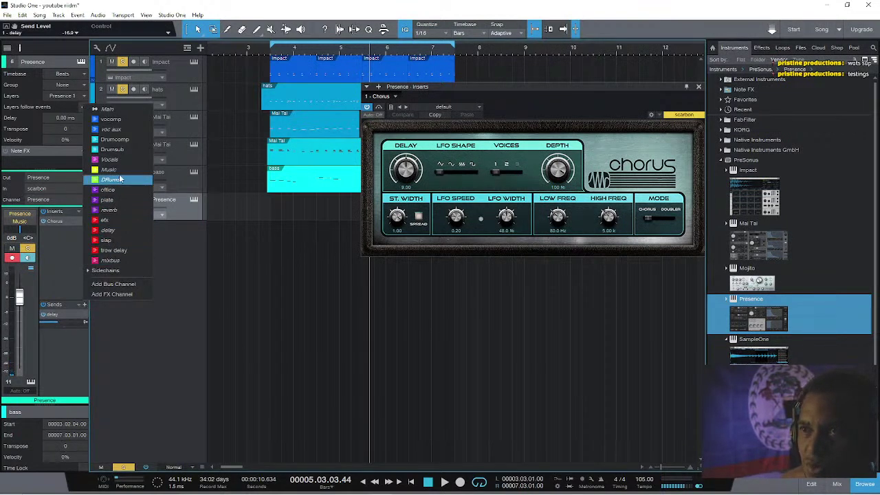
left_click(113, 210)
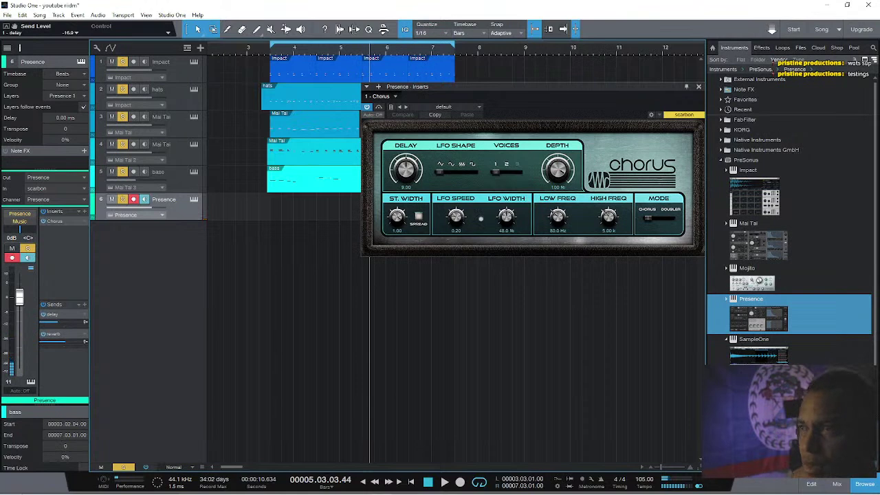
Make the office, plate, reverb, efx, delay, slap and trow delay channels solo safe in the console, dismissing the Sticky Keys dialog.
left_click(837, 483)
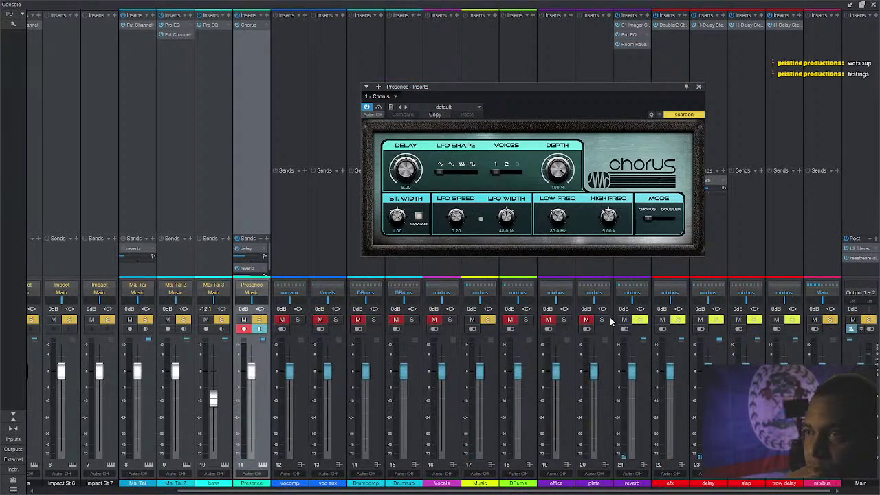
key("shift")
key("shift")
key("shift")
key("shift")
key("shift")
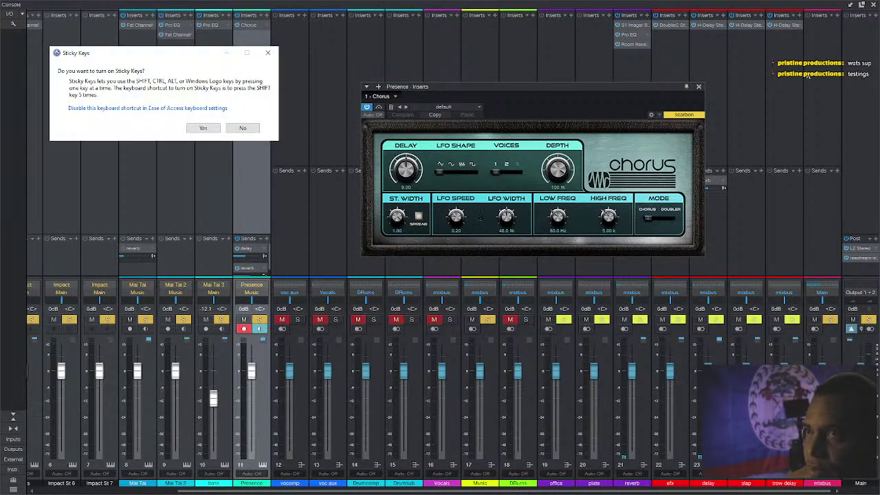
left_click(268, 54)
left_click(874, 6)
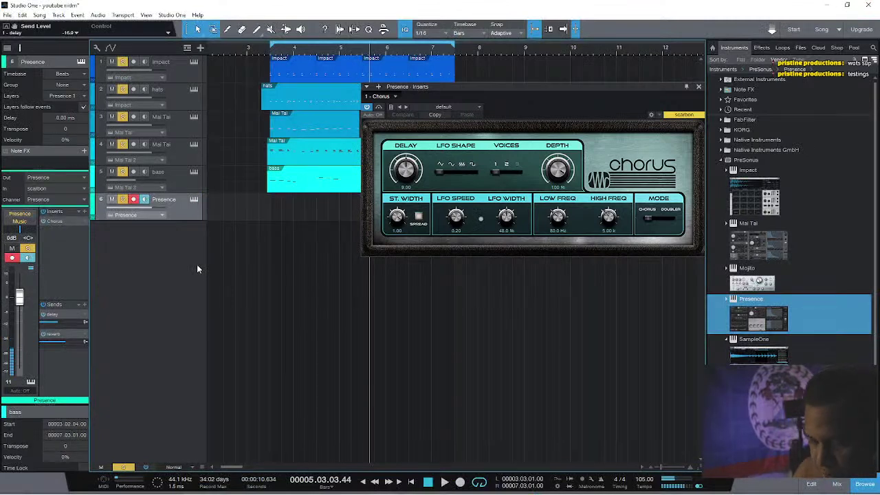
Play the loop briefly to audition the Presence sound against the other tracks.
key("space")
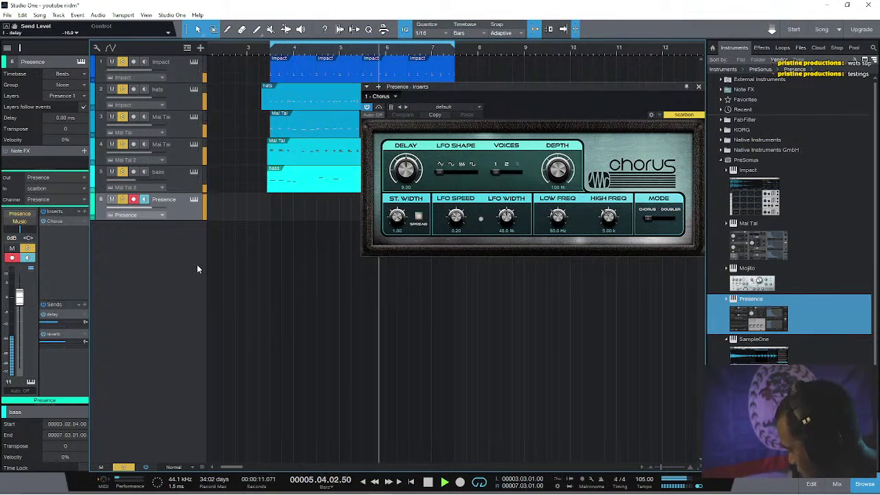
key("space")
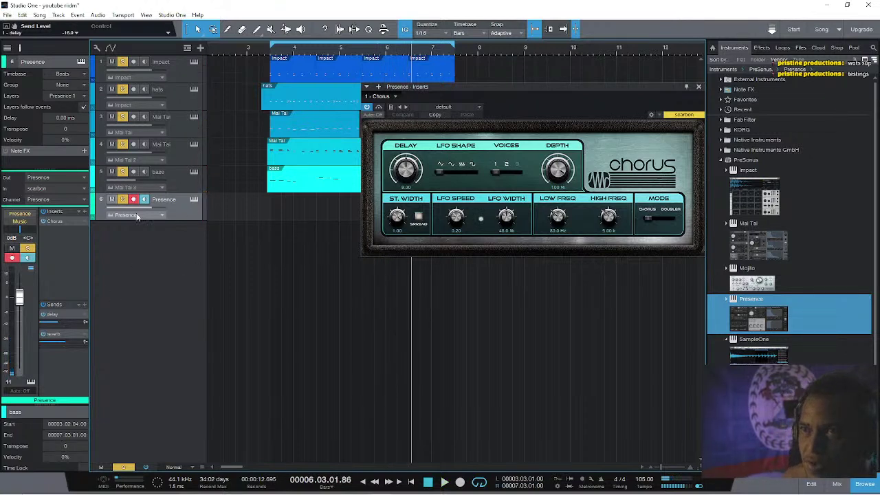
left_click(84, 212)
left_click(86, 214)
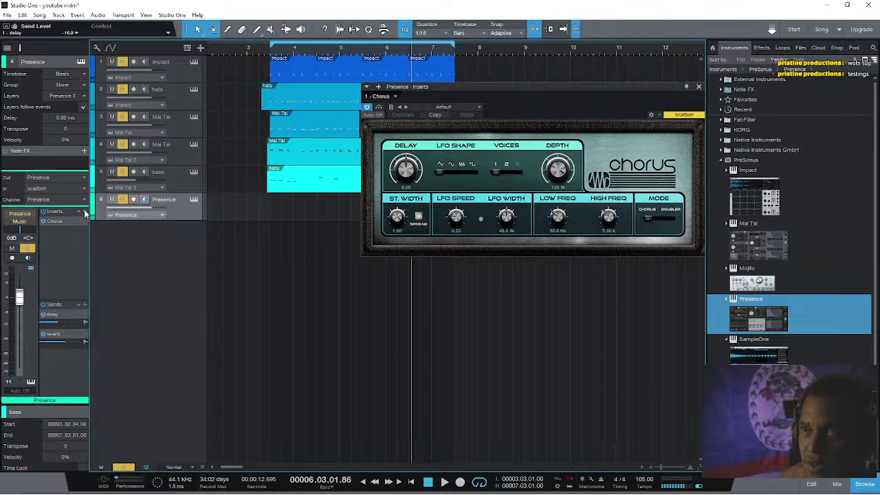
left_click(86, 214)
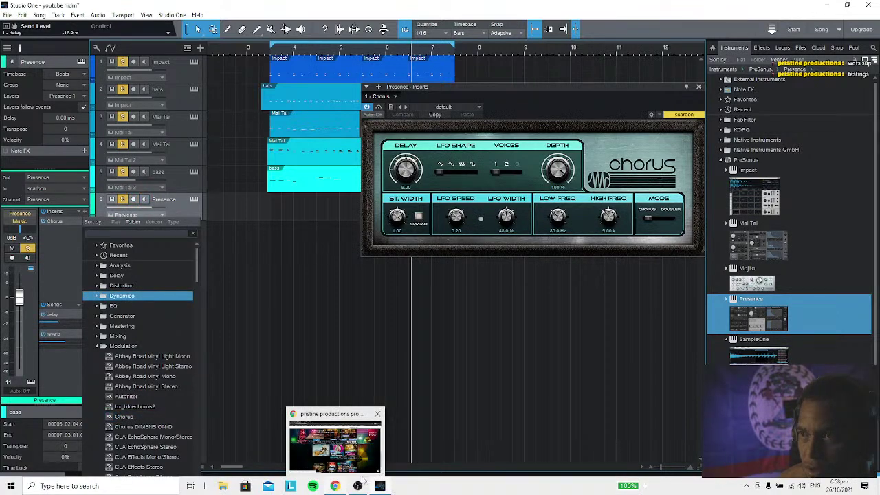
mouse_move(353, 491)
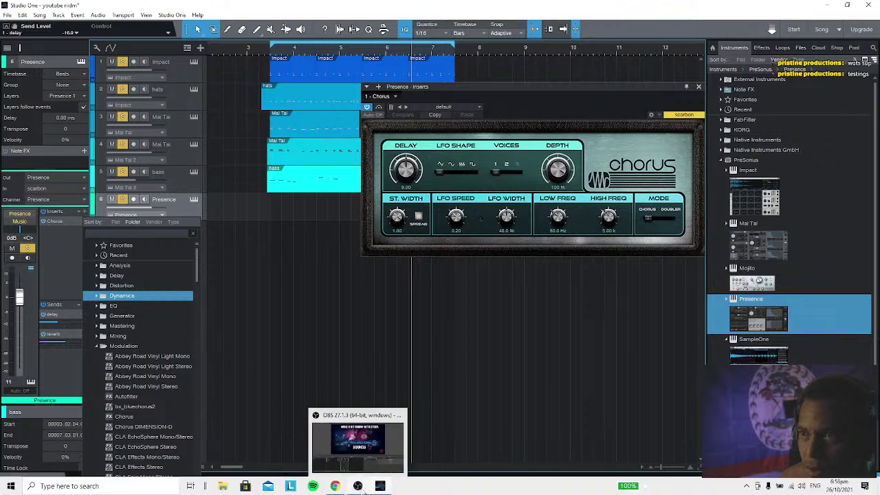
left_click(359, 487)
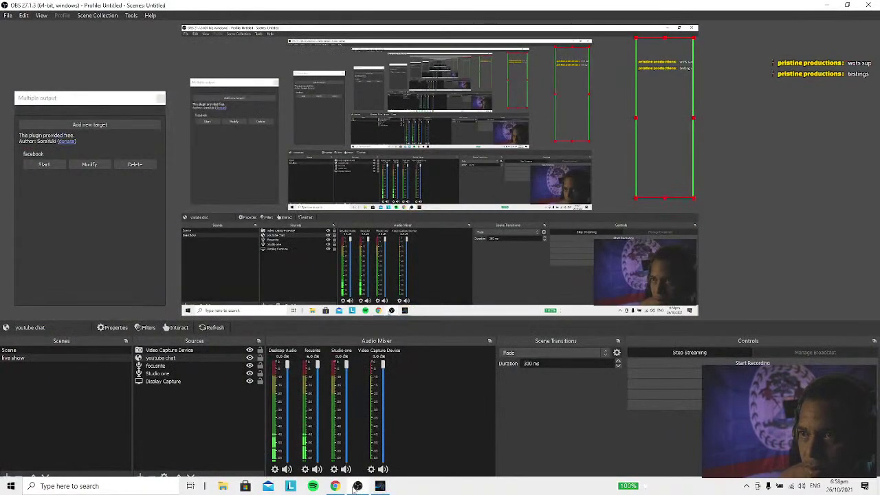
left_click(380, 486)
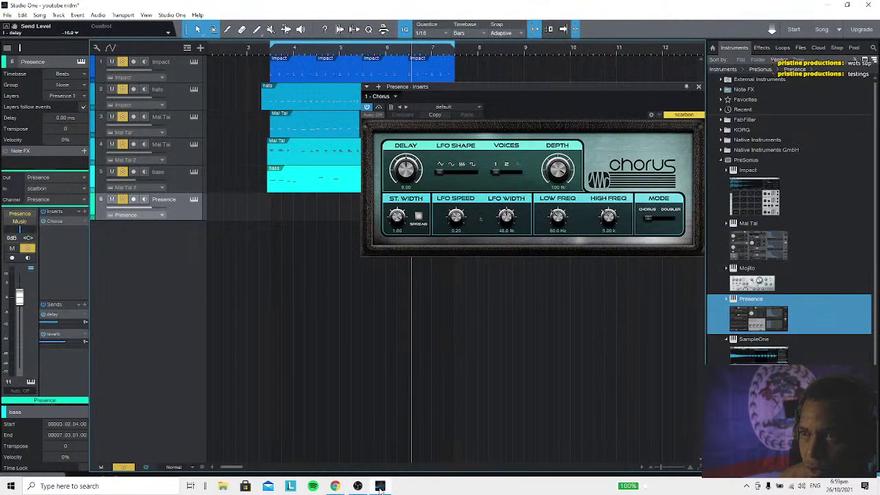
Add a Pro EQ insert to the Presence channel, enable monitoring on the track, and turn off the EQ's High Quality mode.
left_click(84, 213)
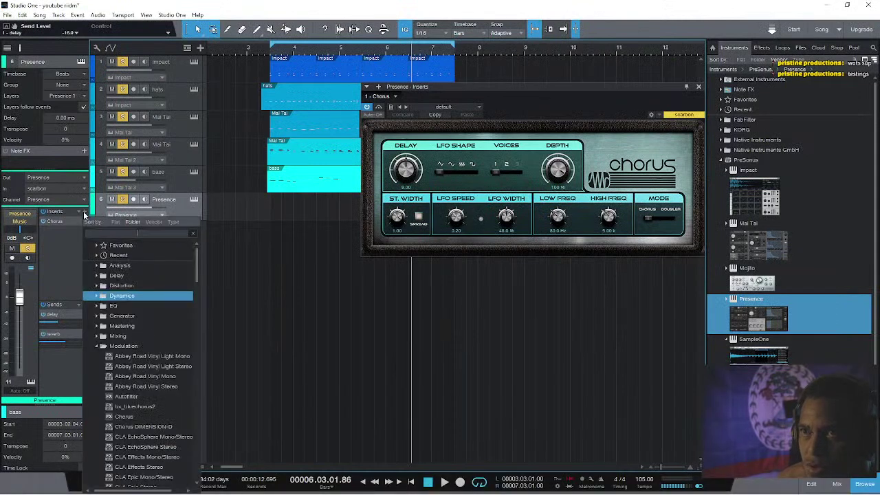
type("pro")
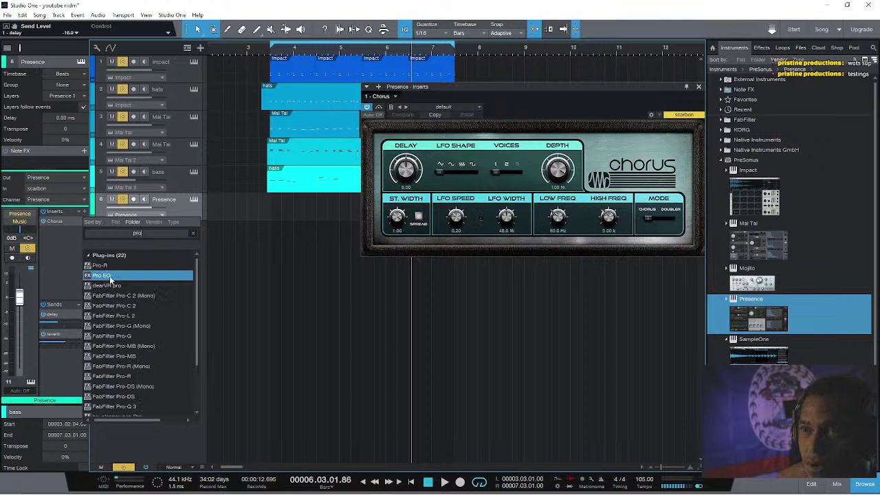
left_click(109, 275)
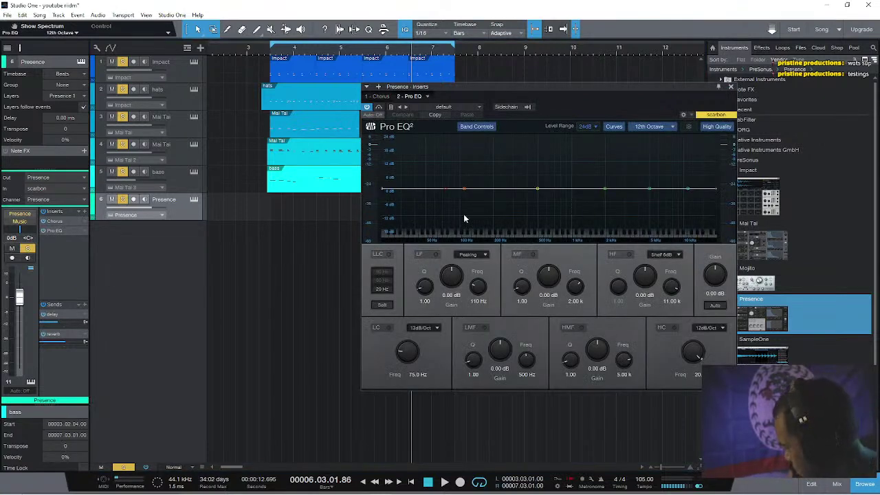
left_click(141, 199)
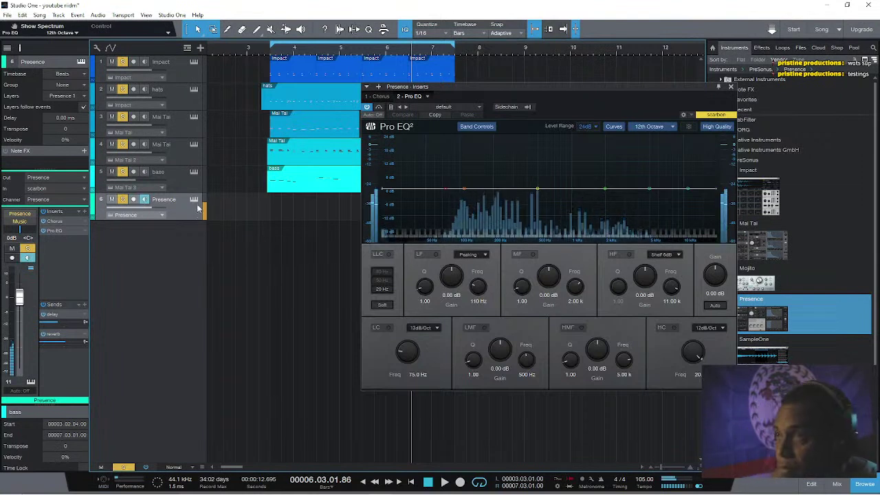
left_click(712, 127)
left_click(730, 87)
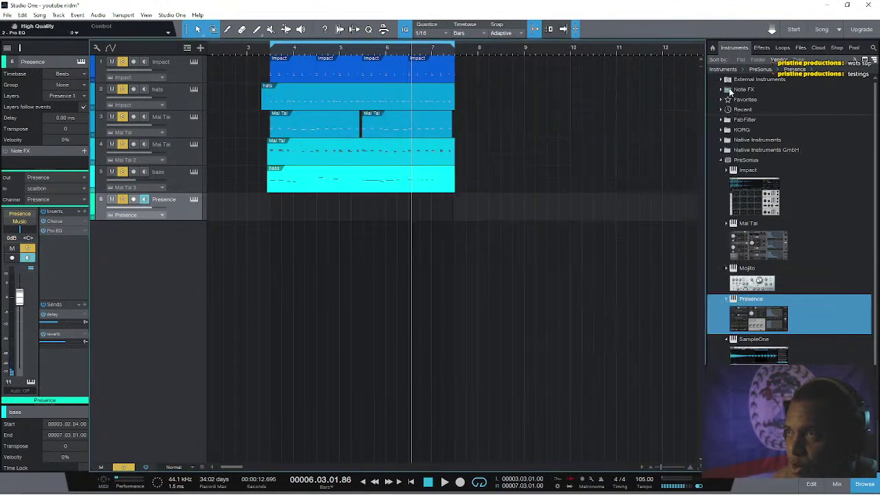
Record the Presence part over the loop from 3.03.01.00 to 7.03.01.00.
left_click(238, 47)
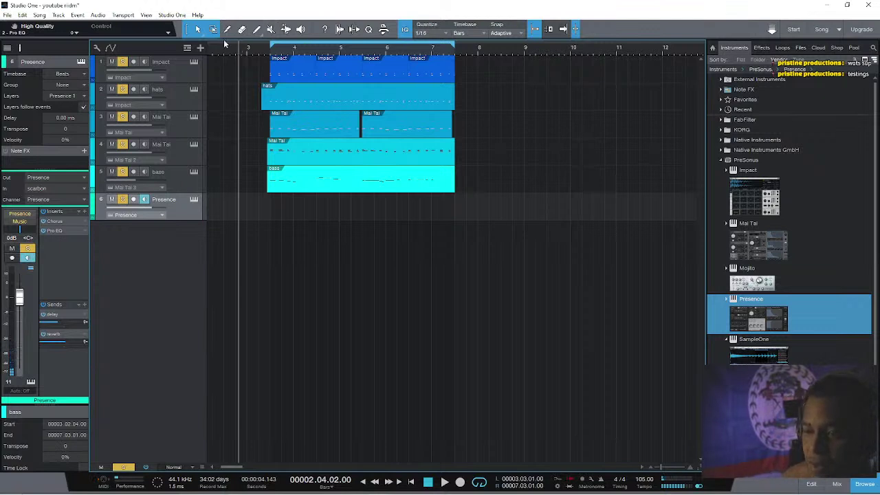
key("space")
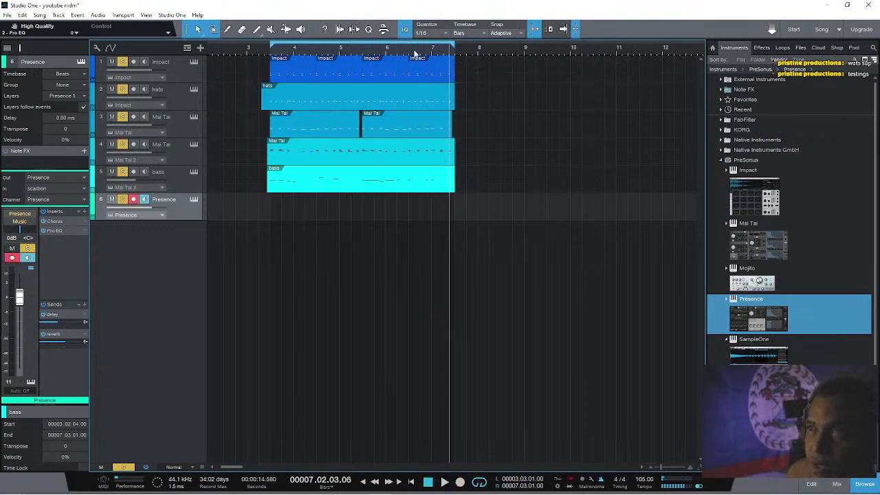
left_click(407, 54)
key("KP_Multiply")
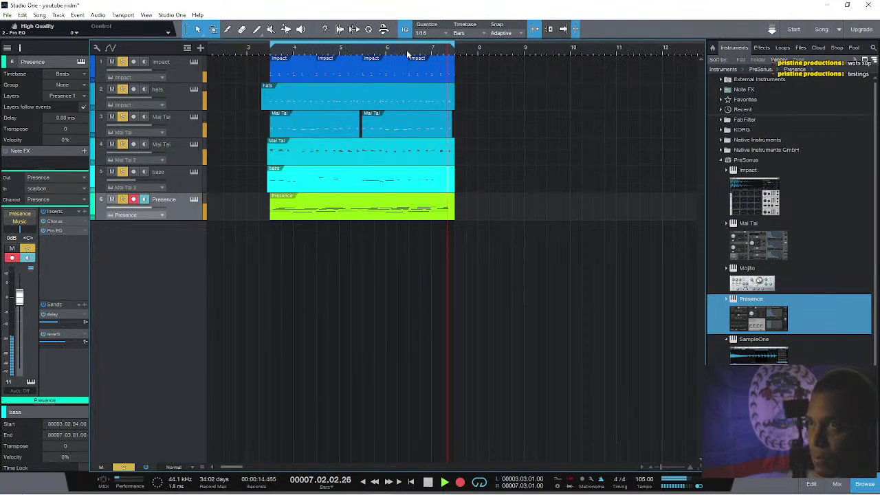
left_click(136, 218)
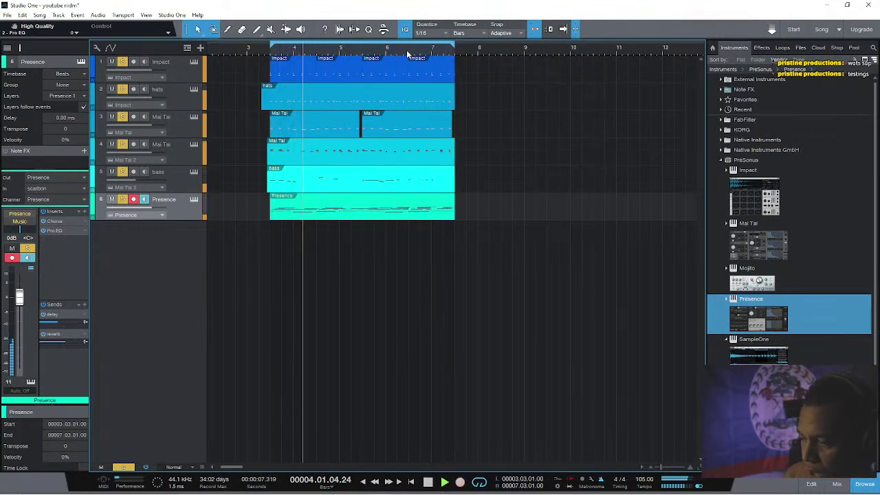
Boost the Presence channel's Pro EQ low band by 5.76 dB at 110 Hz and its low-mid band by 1.68 dB at 500 Hz.
left_click(55, 231)
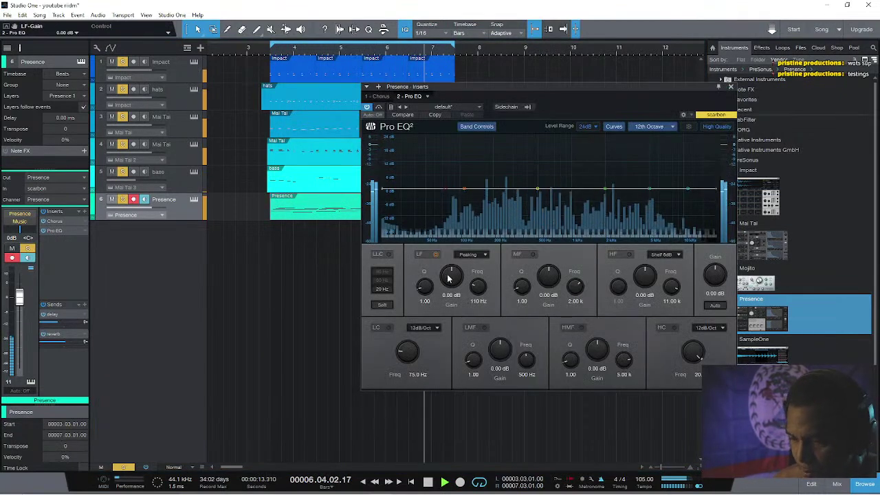
mouse_move(448, 273)
left_mouse_down()
mouse_move(452, 256)
mouse_move(454, 277)
left_mouse_up()
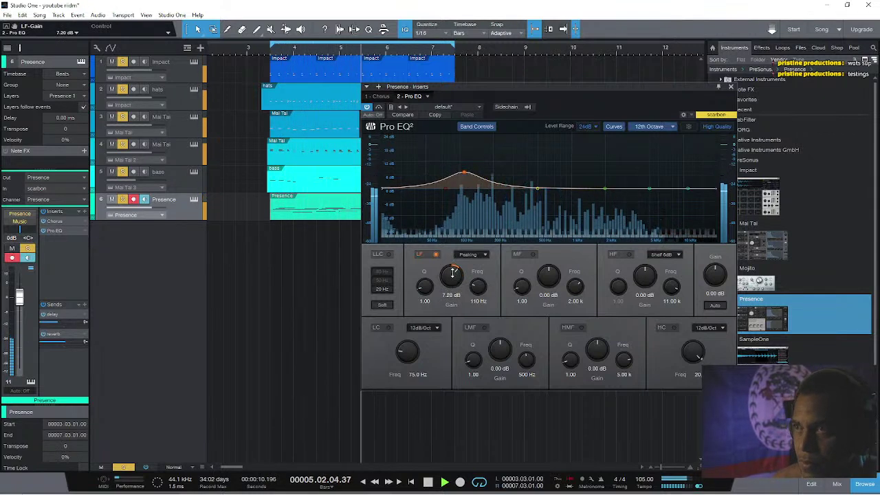
mouse_move(500, 350)
left_mouse_down()
mouse_move(503, 318)
mouse_move(503, 347)
left_mouse_up()
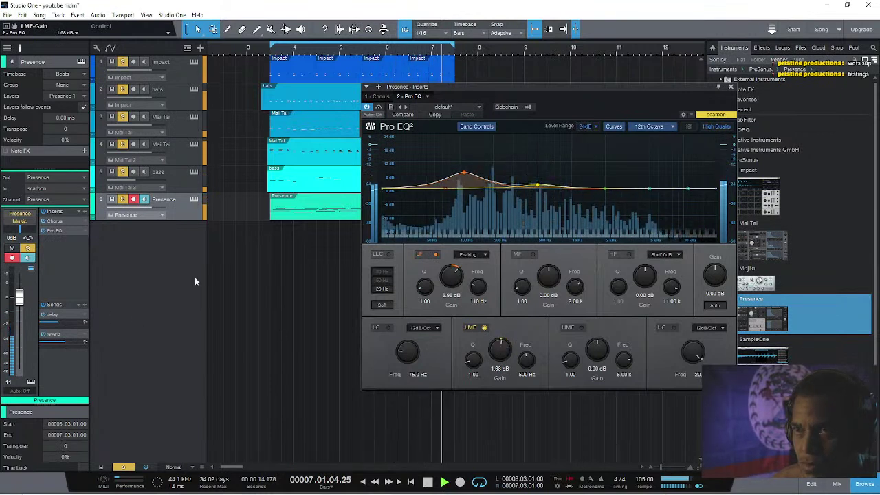
mouse_move(452, 275)
left_mouse_down()
mouse_move(454, 251)
mouse_move(448, 276)
left_mouse_up()
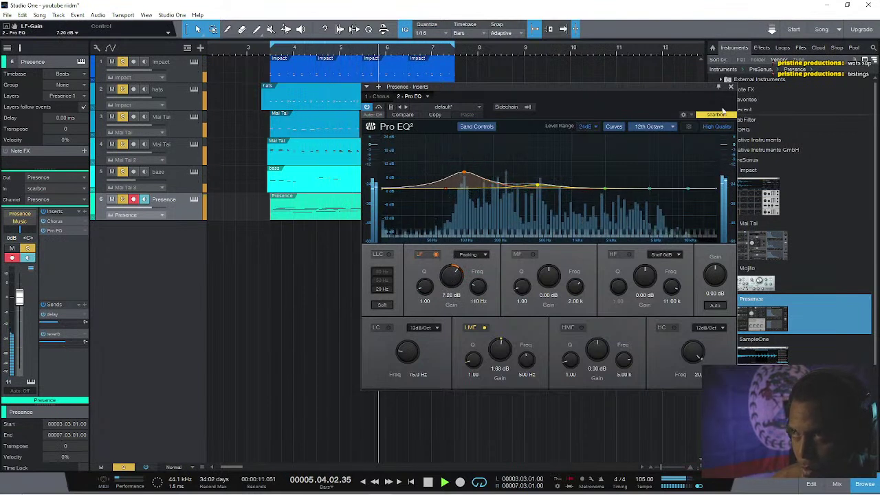
left_click_drag(453, 271, 452, 275)
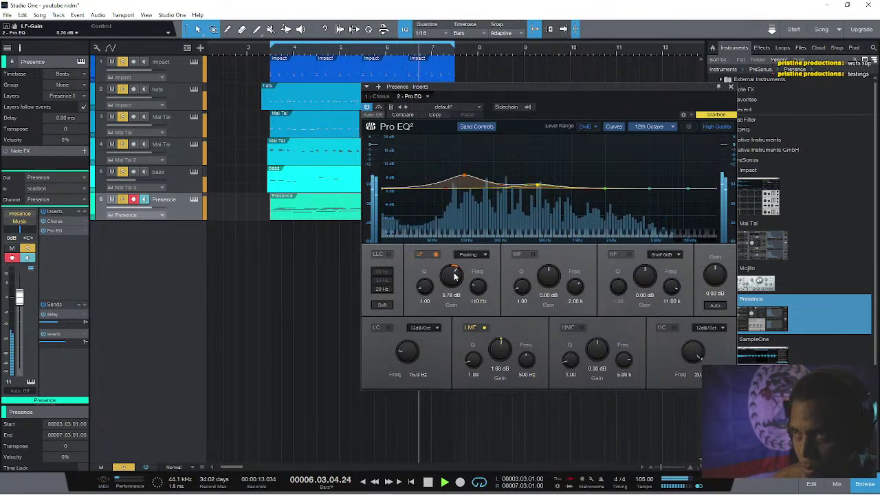
left_click(730, 87)
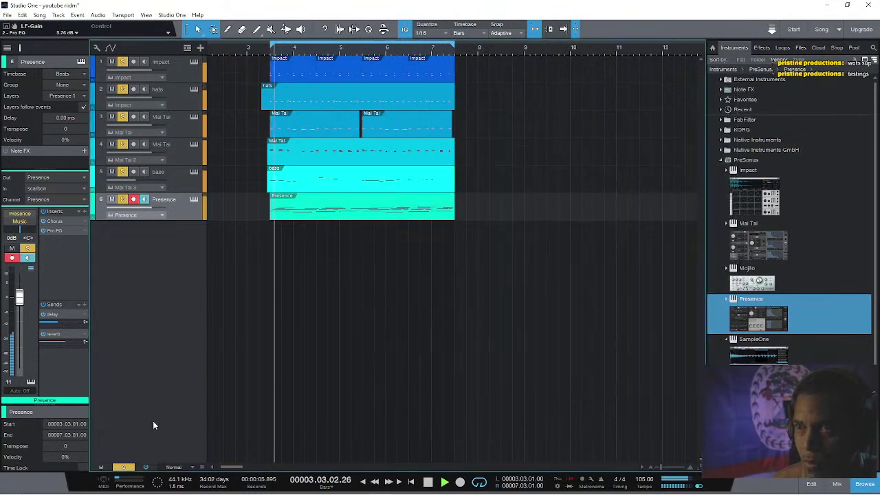
Set the bass channel's volume to about -14.6 dB, muting the bass temporarily to compare it against the mix.
left_click(112, 171)
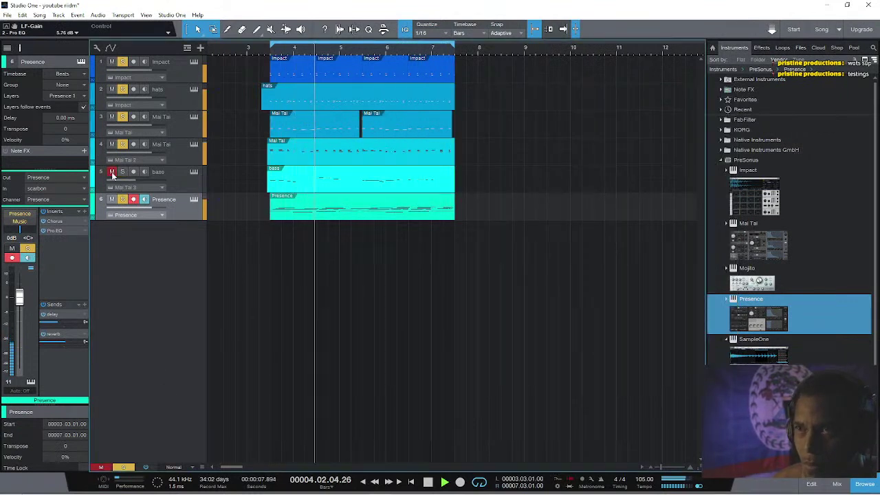
left_click(177, 182)
left_click_drag(18, 323, 19, 327)
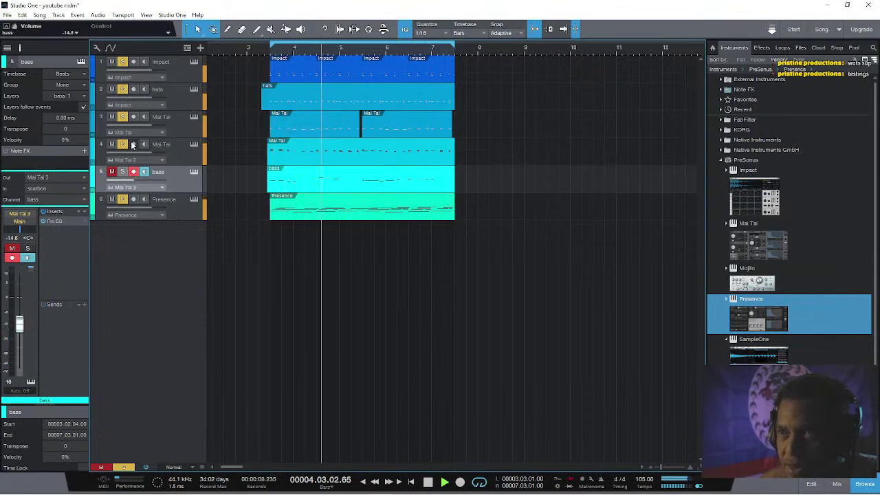
left_click(112, 174)
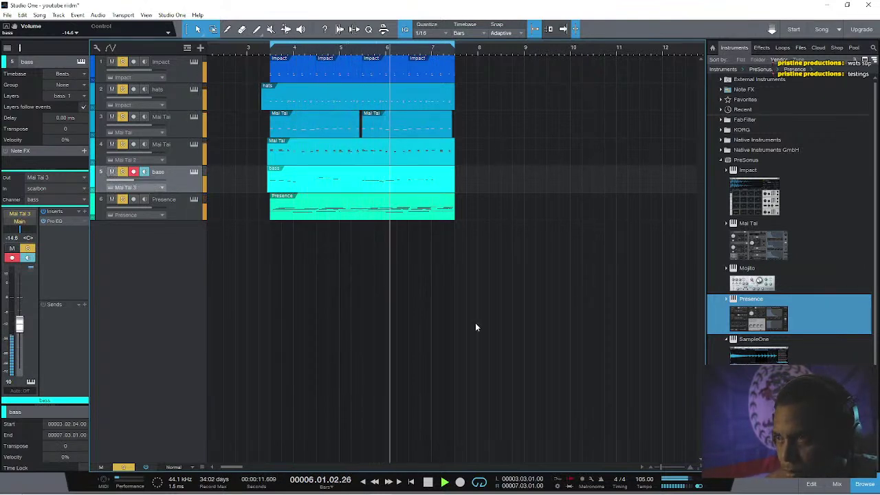
Check the Presence channel's Pro EQ curve in the console, mute the bass track and stop playback.
left_click(838, 485)
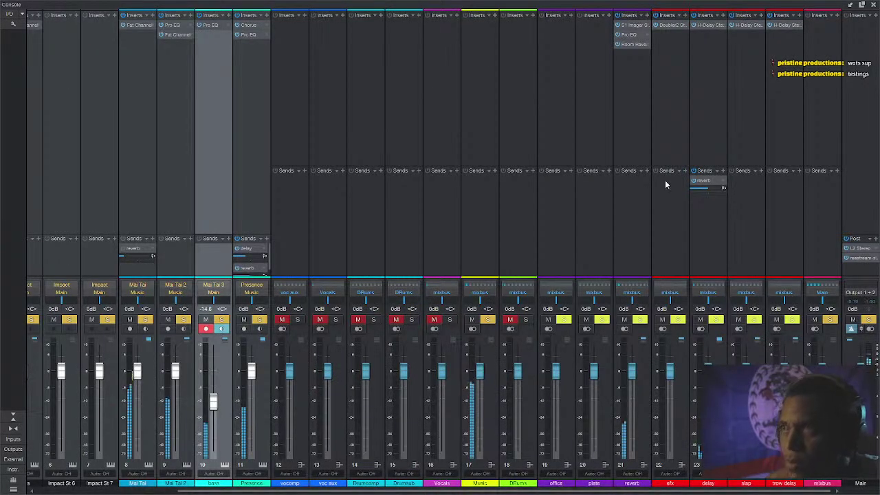
left_click(247, 36)
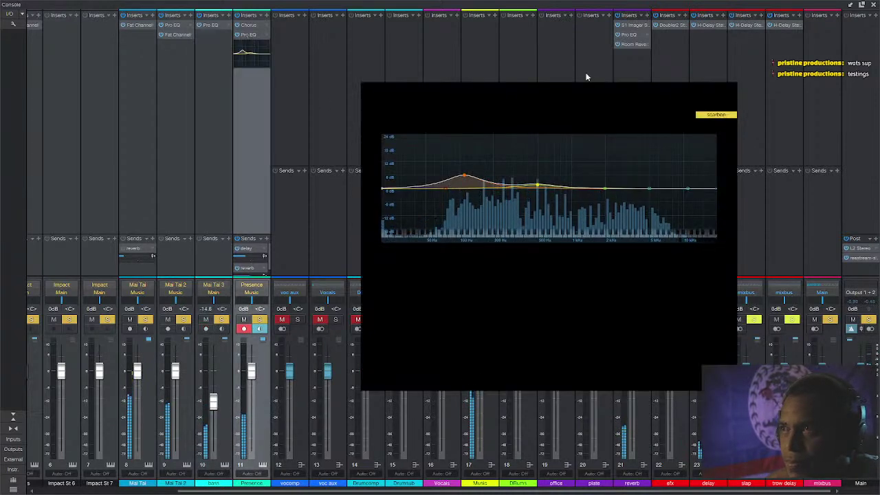
left_click(729, 87)
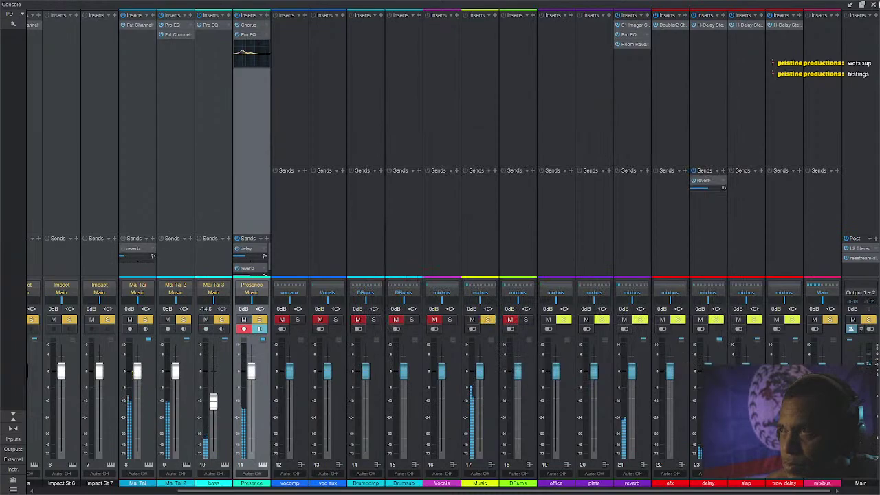
left_click(874, 5)
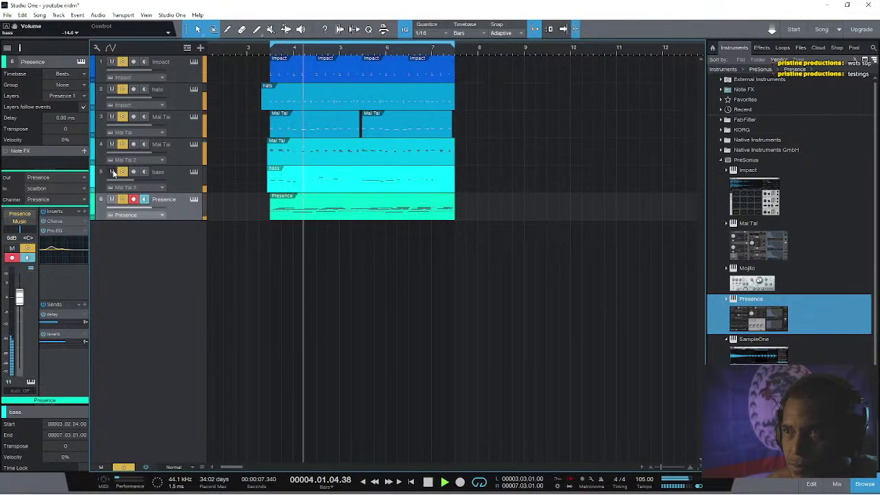
key("space")
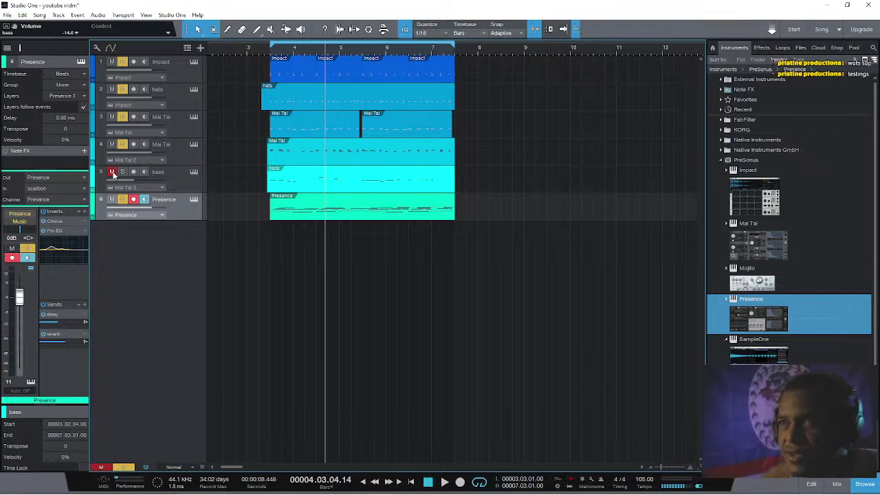
Examine the Impact XT drum kit and the Fat Channel compressor settings on the percussion and claps channels in the console.
left_click(168, 92)
left_click(177, 70)
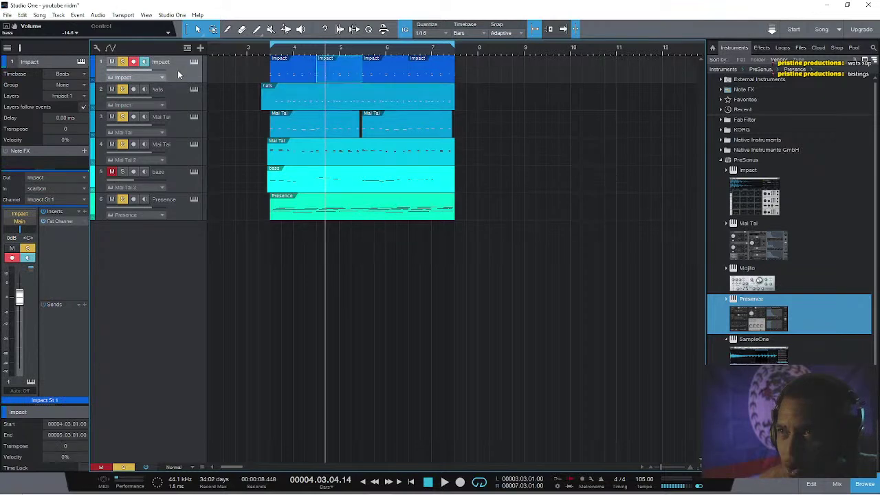
left_click(195, 62)
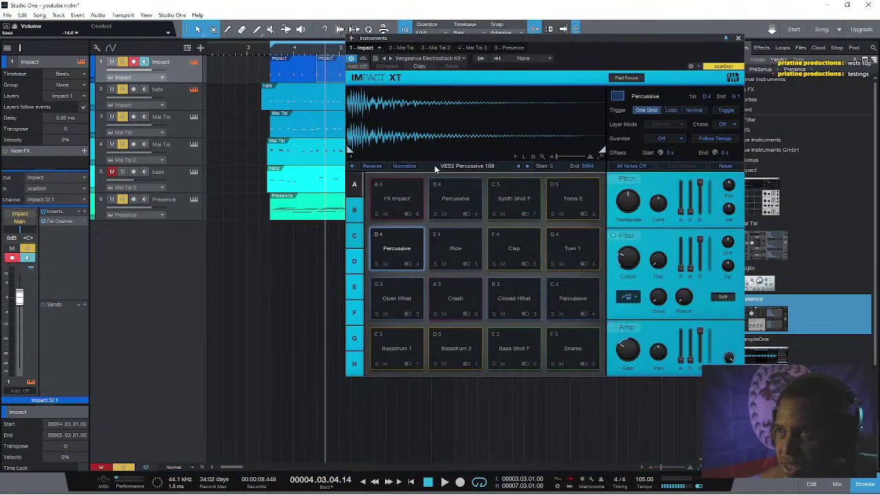
left_click(837, 484)
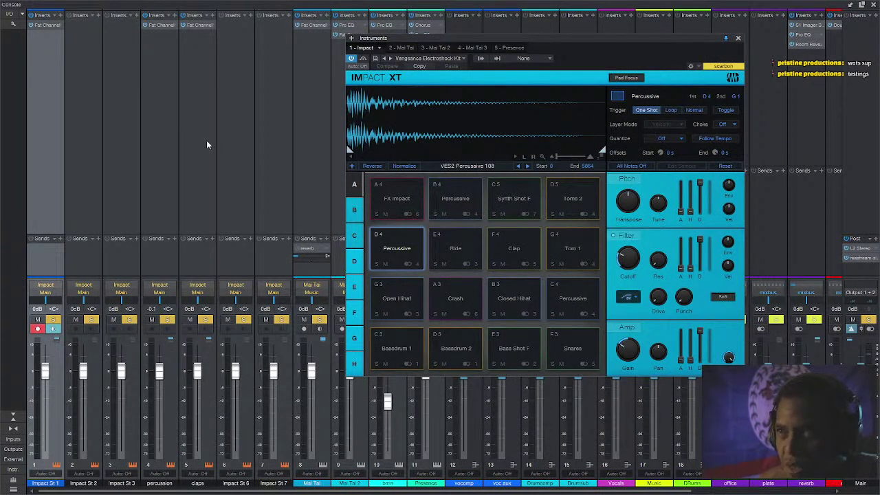
double_click(159, 26)
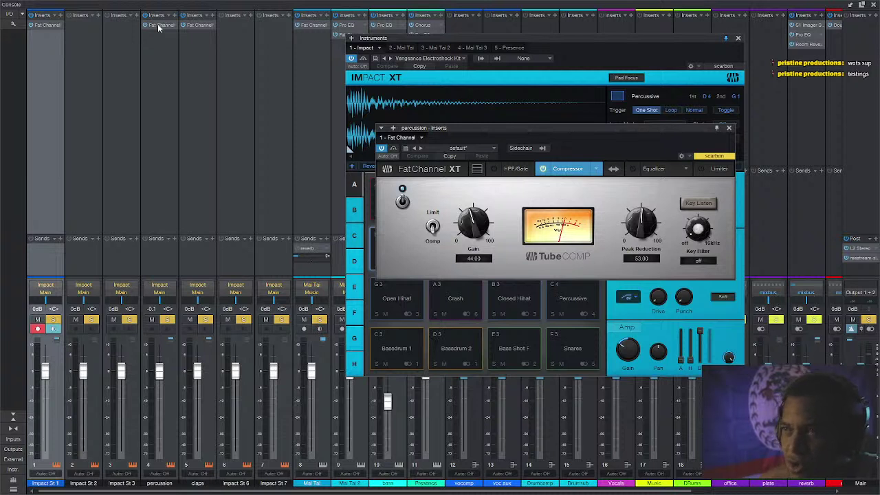
left_click(194, 26)
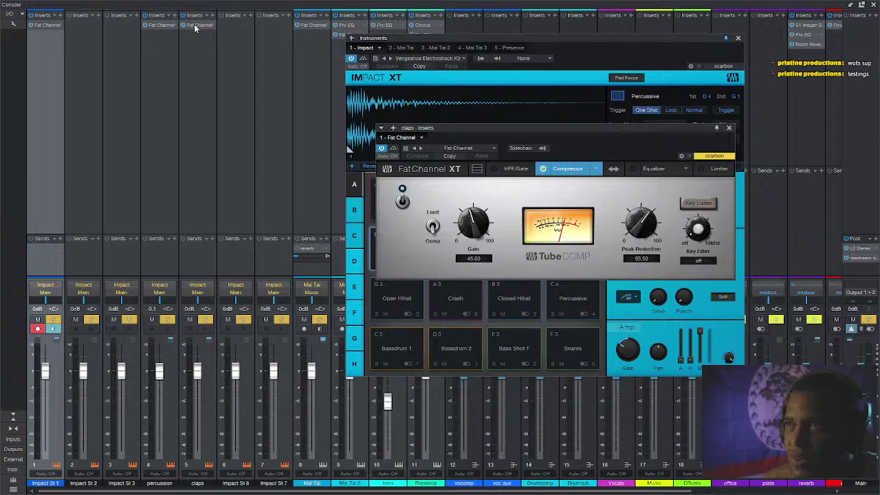
left_click(730, 130)
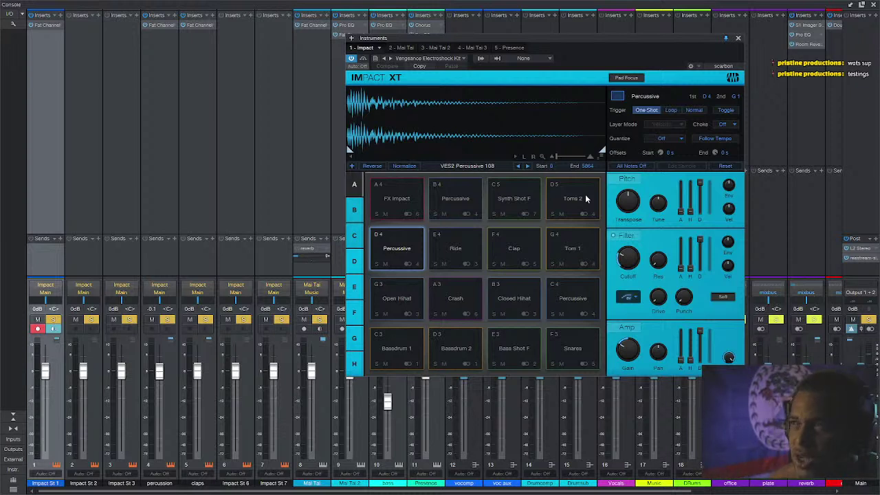
left_click(739, 39)
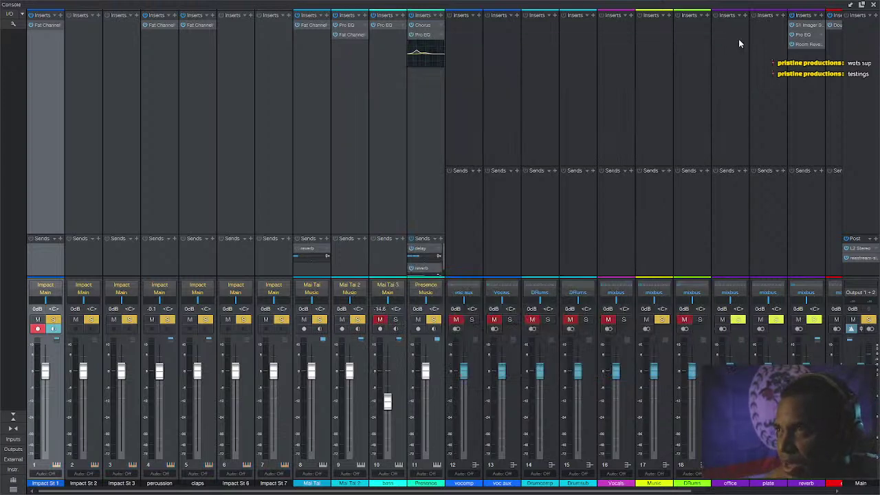
left_click(875, 5)
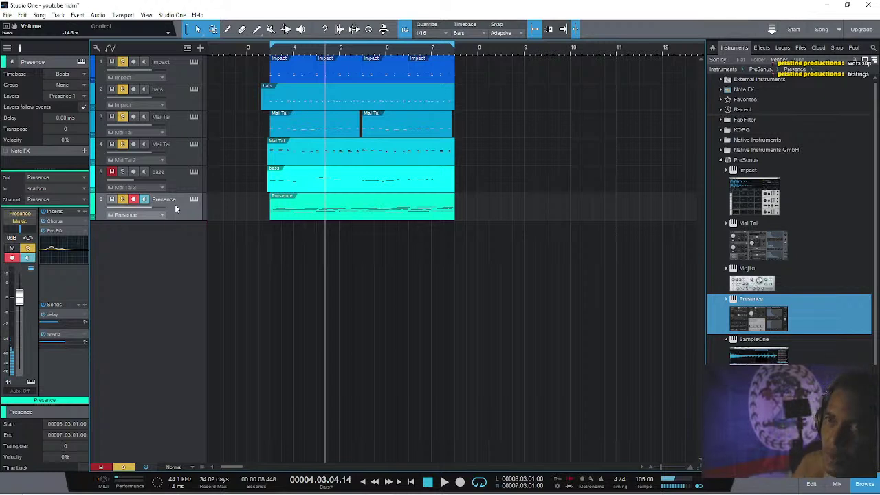
Set the Presence channel's reverb send level to +7.9 dB and check the Chorus insert's settings.
left_click_drag(65, 340, 79, 346)
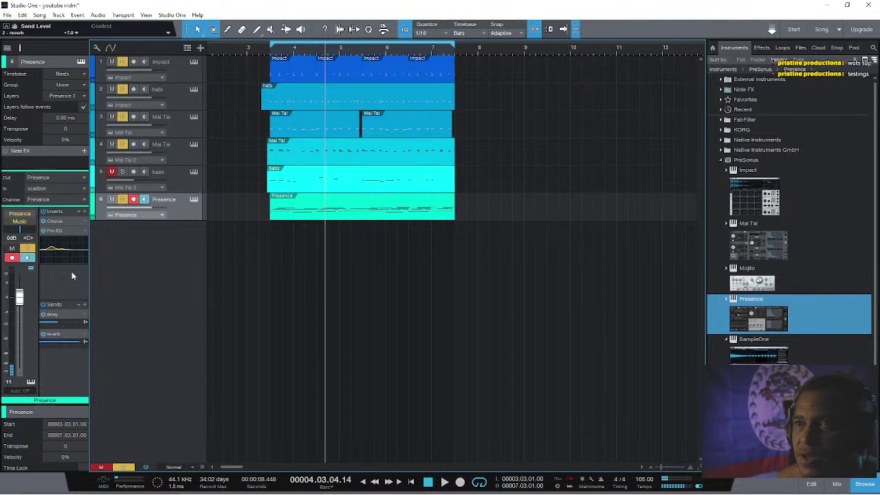
left_click(55, 223)
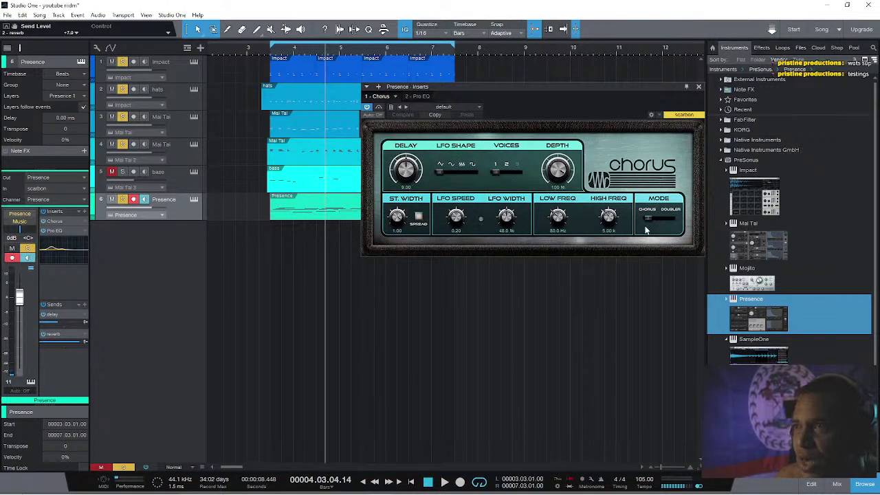
left_click(698, 88)
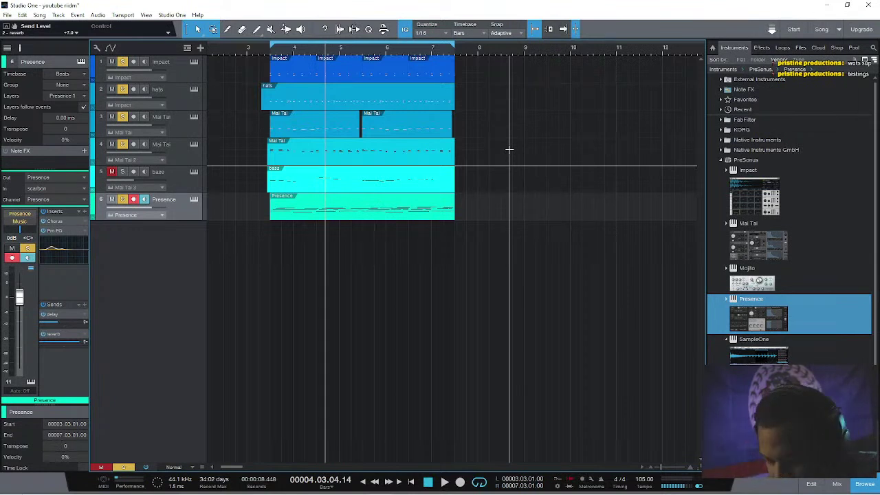
Switch to Chrome to view the Pristine Productions website.
mouse_move(474, 493)
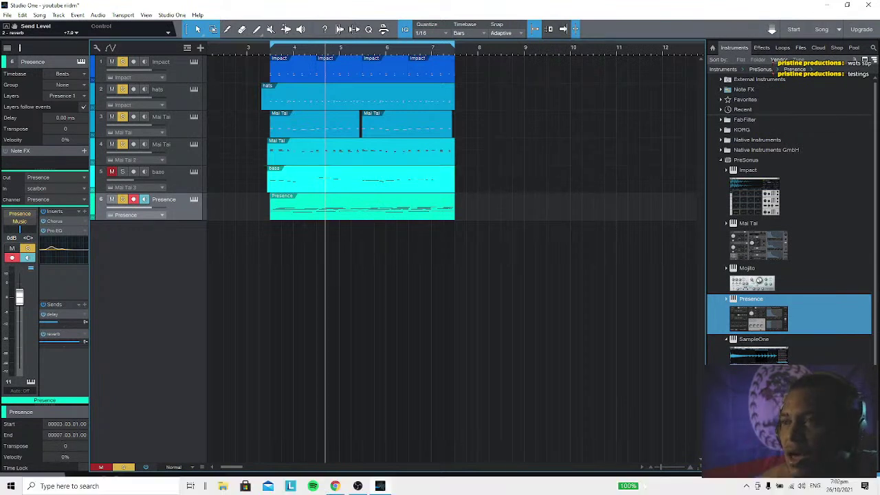
left_click(335, 488)
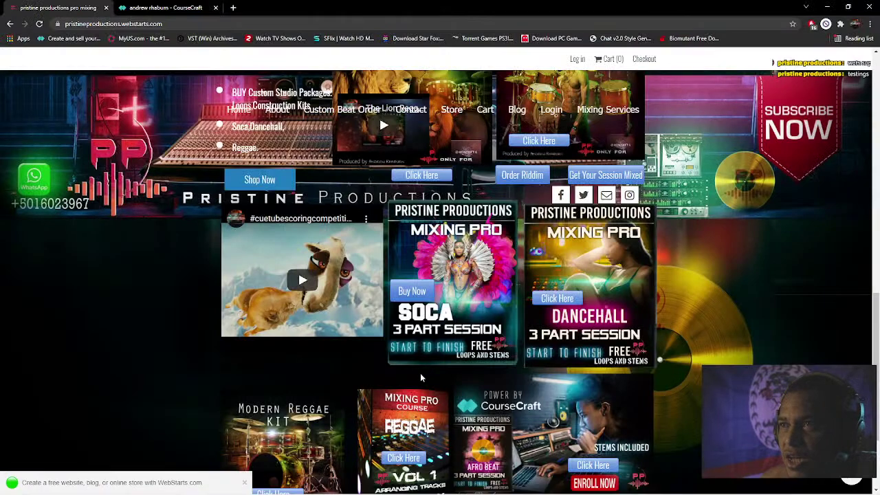